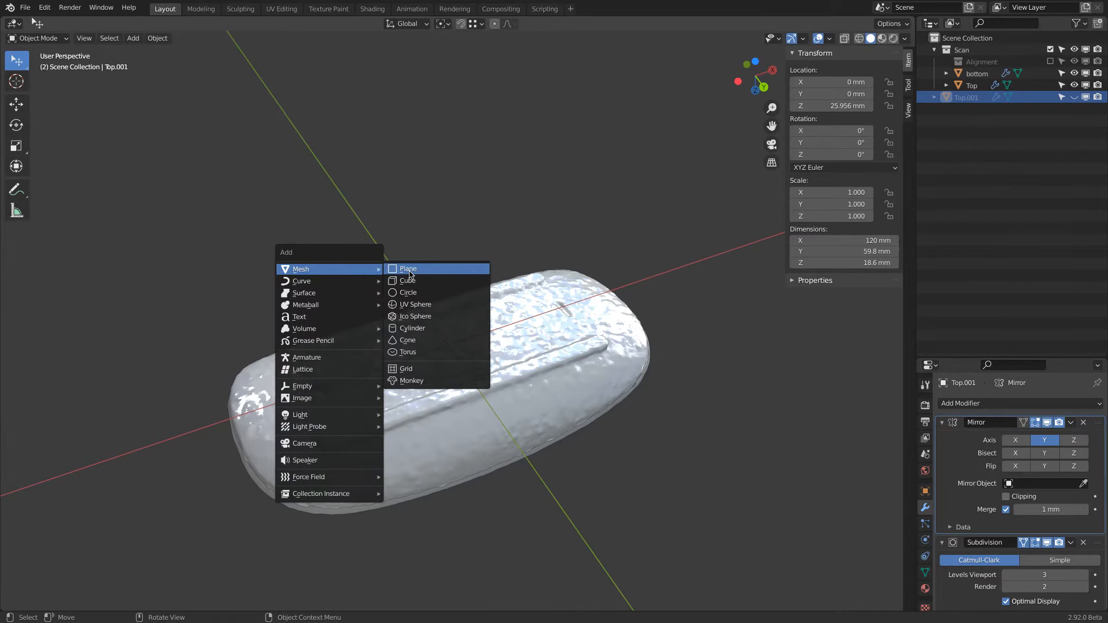
Step: Scale the newly added plane down in Edit Mode to about 44 mm across
{"action": "key", "text": "Tab"}
{"action": "key", "text": "s"}
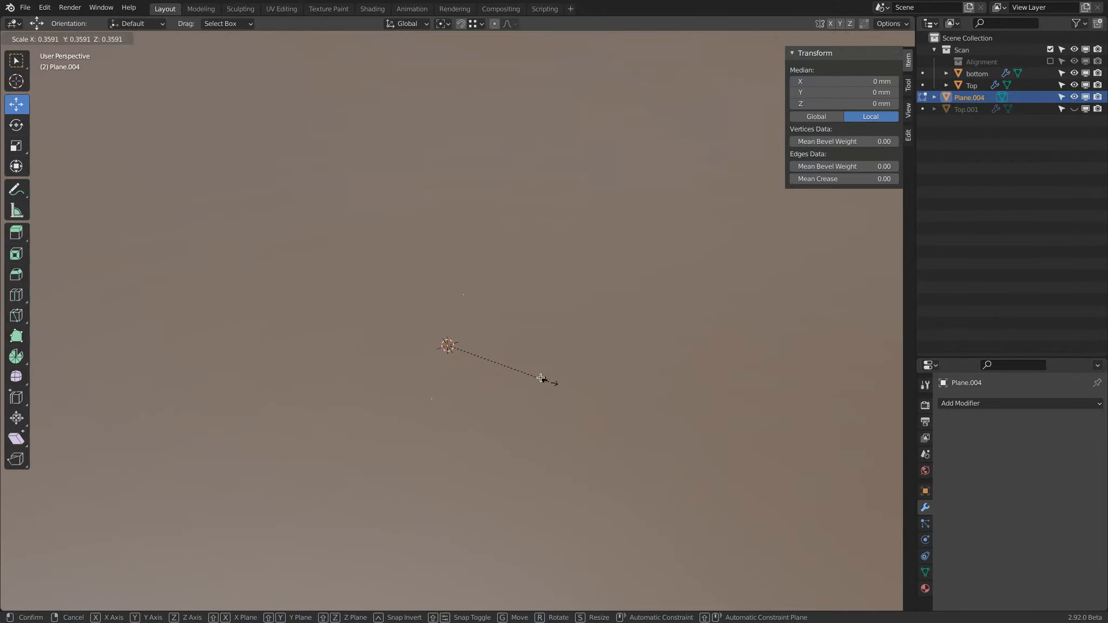
{"action": "left_click", "coordinate": [549, 383]}
{"action": "key", "text": "s"}
{"action": "left_click", "coordinate": [483, 360]}
{"action": "key", "text": "s"}
{"action": "left_click", "coordinate": [504, 370]}
Step: Subdivide the plane once into four quadrants
{"action": "middle_click_drag", "start_coordinate": [459, 212], "coordinate": [503, 317]}
{"action": "right_click", "coordinate": [471, 276]}
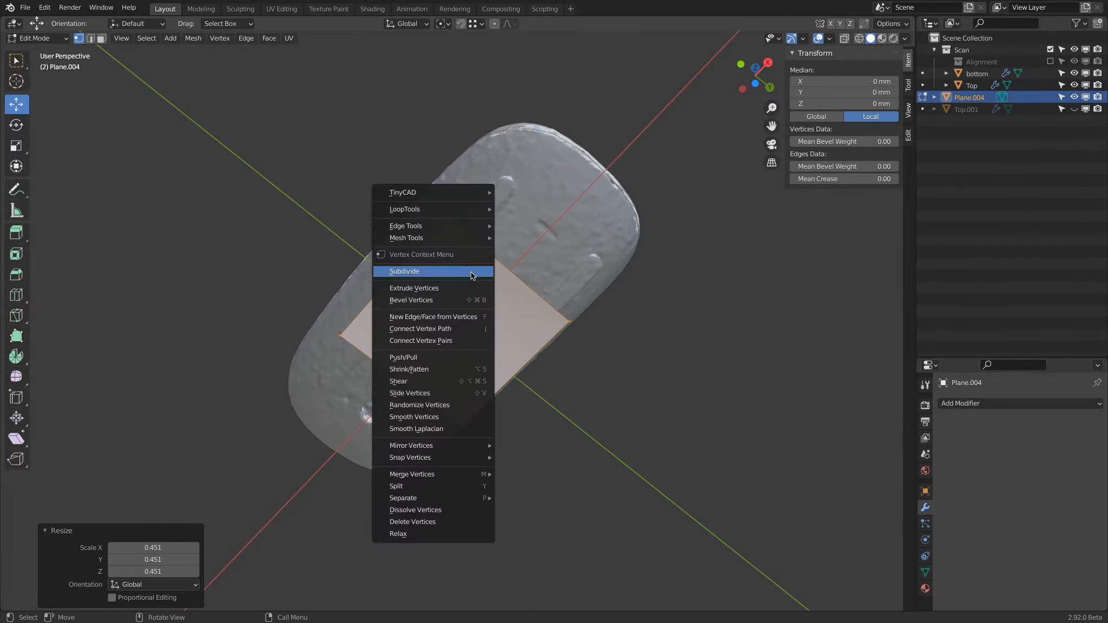
{"action": "left_click", "coordinate": [471, 271]}
Step: Delete the five outer vertices of three quadrants so only the quadrant at negative X and positive Y is left
{"action": "middle_click_drag", "start_coordinate": [471, 271], "coordinate": [443, 245]}
{"action": "left_click", "coordinate": [363, 233]}
{"action": "left_click", "coordinate": [447, 238], "text": "shift"}
{"action": "left_click", "coordinate": [534, 243], "text": "shift"}
{"action": "left_click", "coordinate": [529, 334], "text": "shift"}
{"action": "left_click", "coordinate": [527, 394], "text": "shift"}
{"action": "key", "text": "x"}
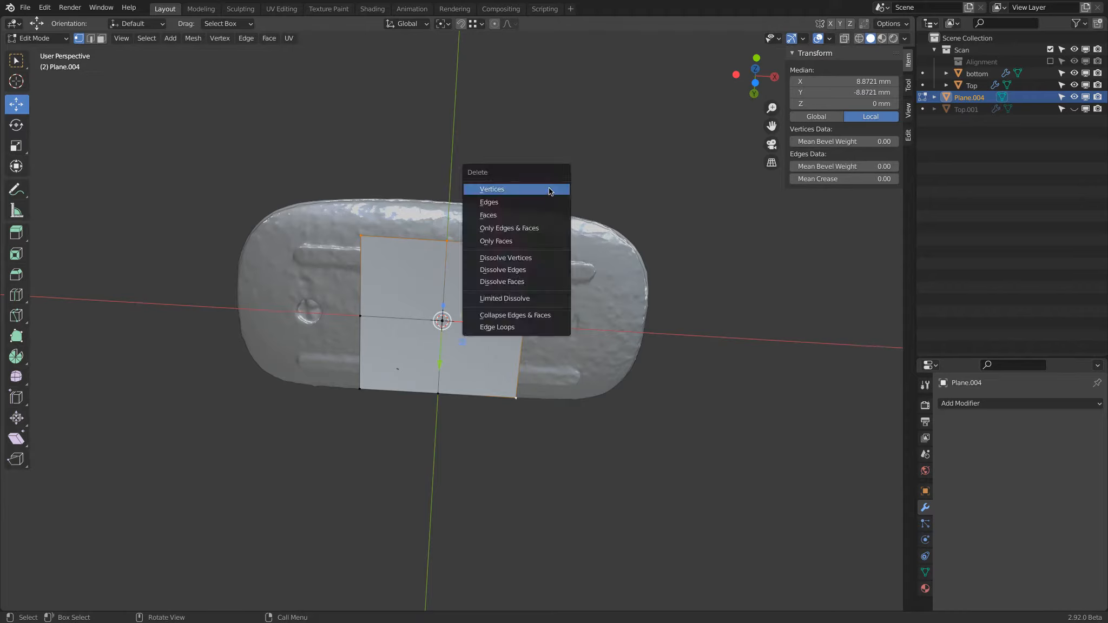
{"action": "left_click", "coordinate": [548, 188]}
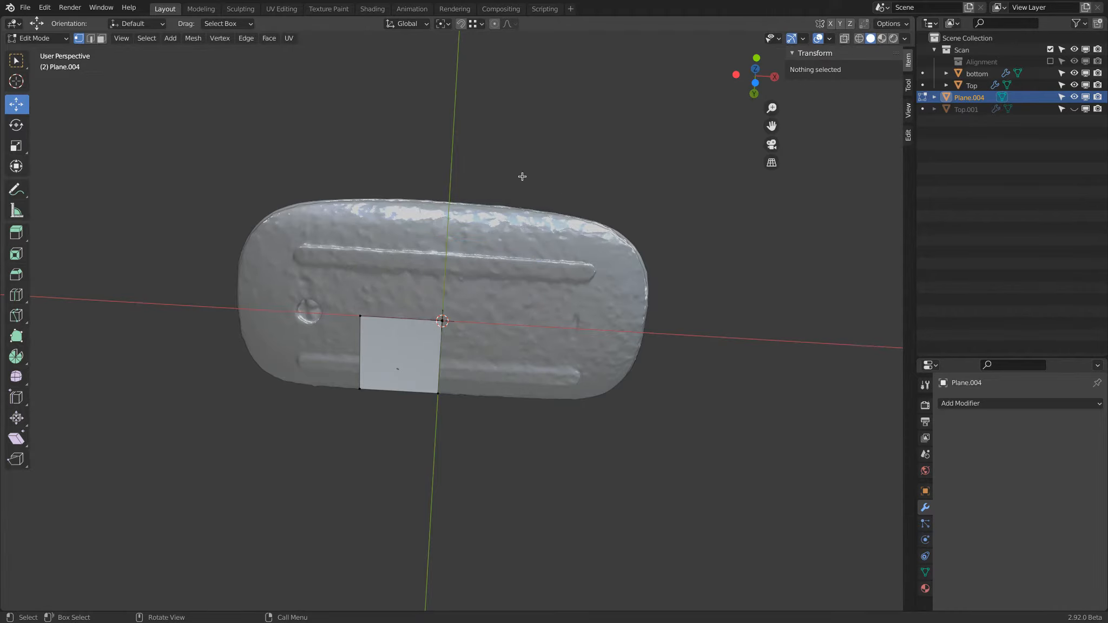
Step: Add a Mirror modifier to the quadrant, mirroring across both the X and Y axes
{"action": "middle_click_drag", "start_coordinate": [707, 96], "coordinate": [771, 141]}
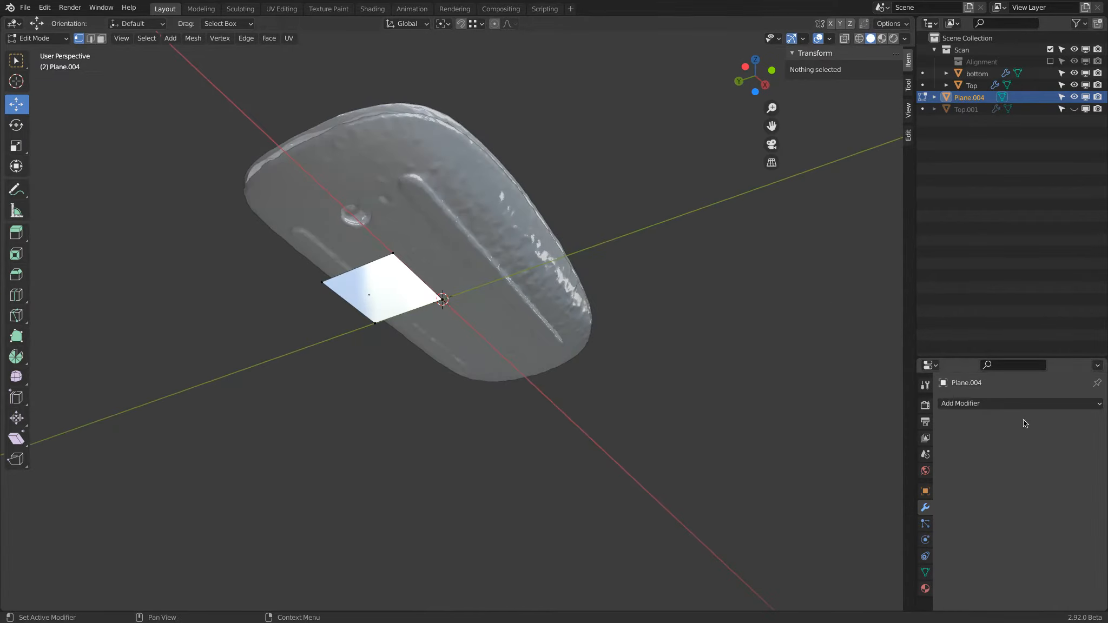
{"action": "left_click", "coordinate": [974, 404]}
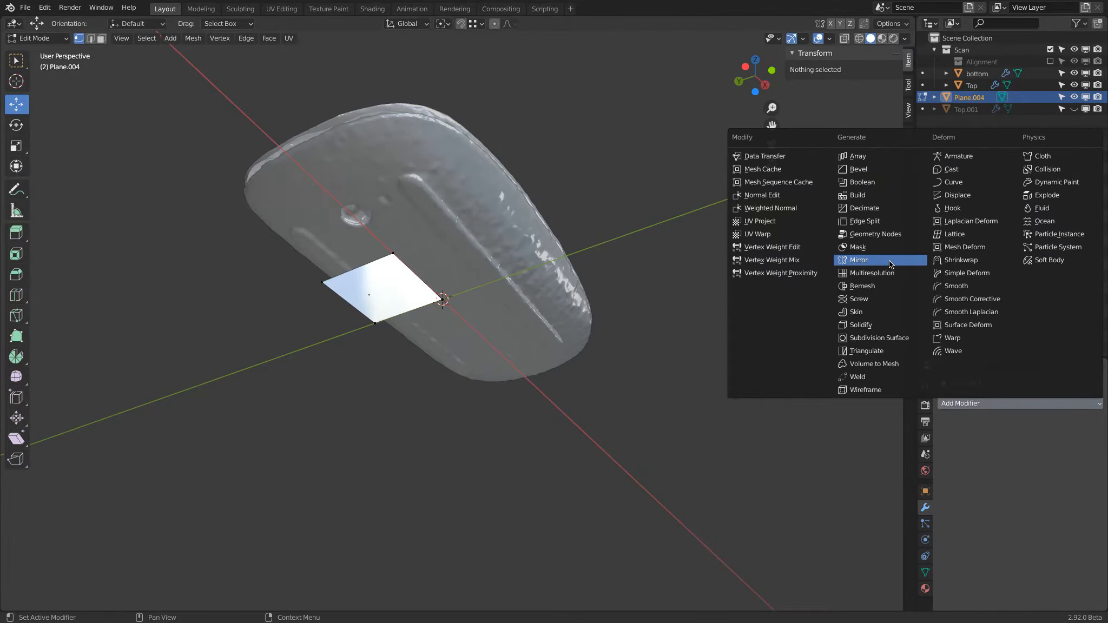
{"action": "left_click", "coordinate": [860, 261]}
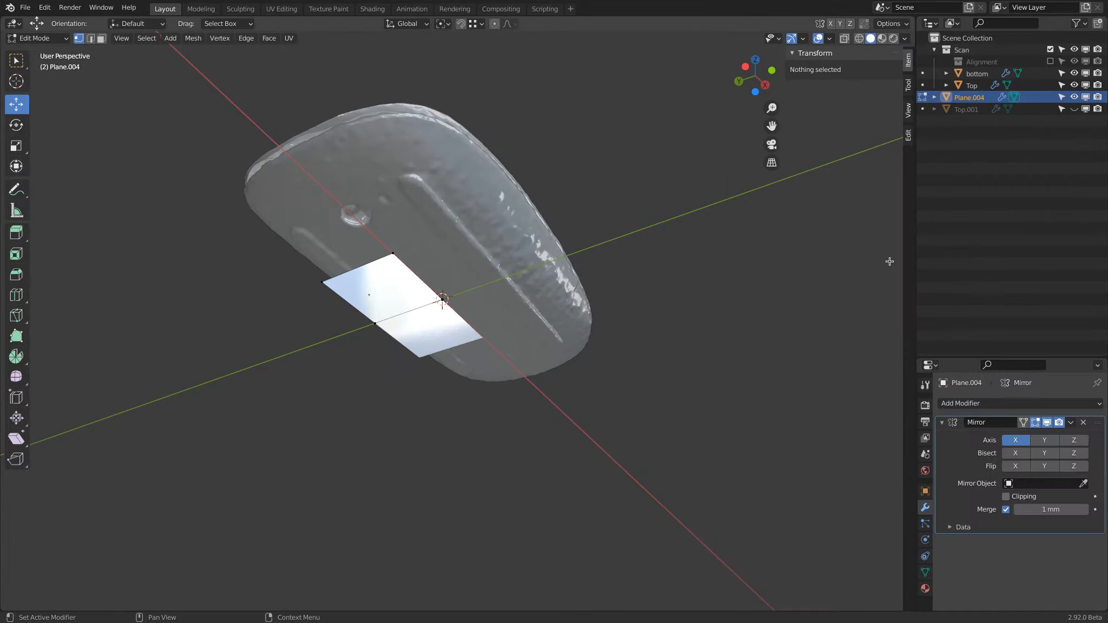
{"action": "left_click", "coordinate": [1044, 440]}
Step: Move the quadrant's outer long edge inward along Y to about 17.5 mm from the centre
{"action": "left_click", "coordinate": [393, 255]}
{"action": "left_click", "coordinate": [323, 282], "text": "shift"}
{"action": "middle_click_drag", "start_coordinate": [327, 286], "coordinate": [399, 311]}
{"action": "left_click_drag", "start_coordinate": [398, 321], "coordinate": [398, 311]}
{"action": "middle_click_drag", "start_coordinate": [425, 335], "coordinate": [483, 351]}
{"action": "left_click", "coordinate": [366, 310]}
{"action": "left_click", "coordinate": [330, 265], "text": "shift"}
{"action": "left_click_drag", "start_coordinate": [307, 289], "coordinate": [358, 283]}
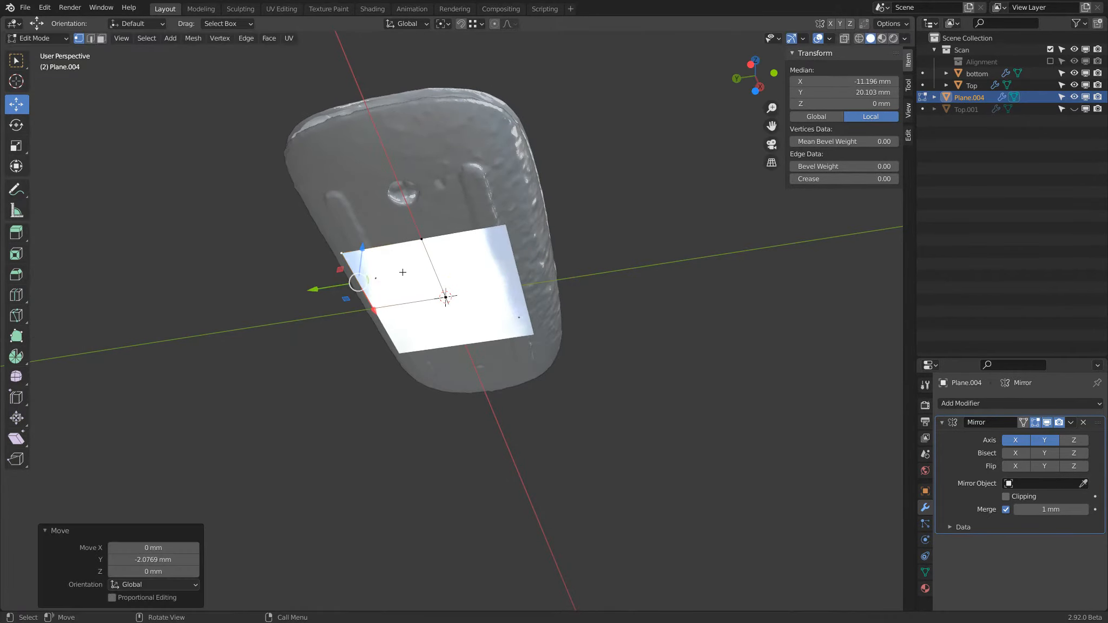
{"action": "middle_click_drag", "start_coordinate": [402, 273], "coordinate": [286, 257]}
{"action": "left_click_drag", "start_coordinate": [317, 282], "coordinate": [328, 286]}
Step: In the left view, extrude the outer edge up the scan's side twice, by about 9.9 × 5.5 mm and 4.0 × 14.9 mm in Y and Z
{"action": "middle_click_drag", "start_coordinate": [329, 285], "coordinate": [454, 298]}
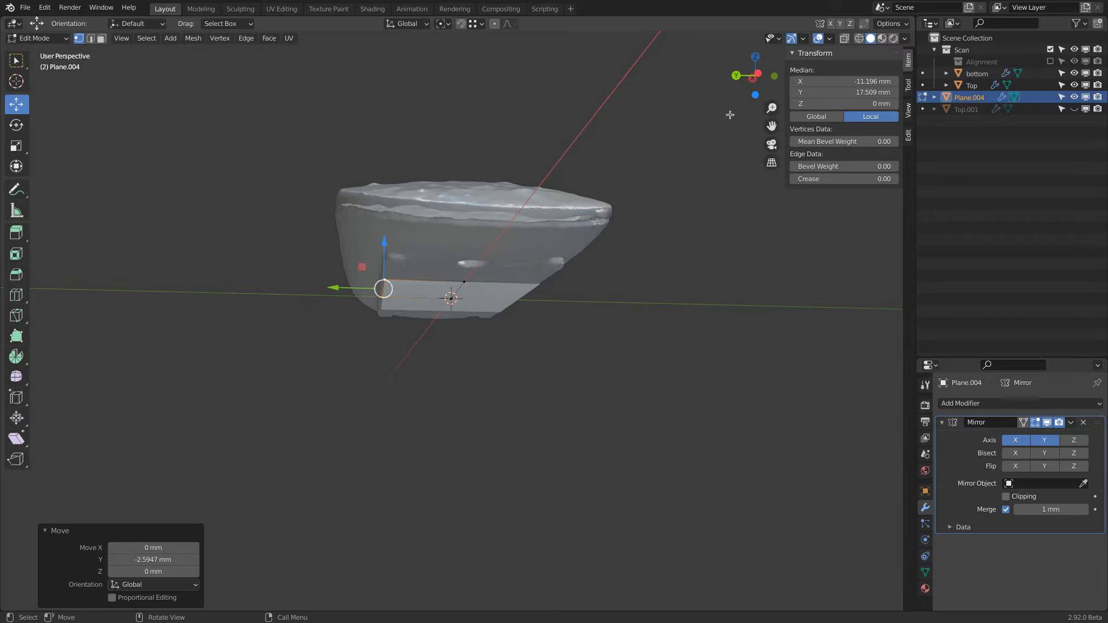
{"action": "left_click", "coordinate": [752, 79]}
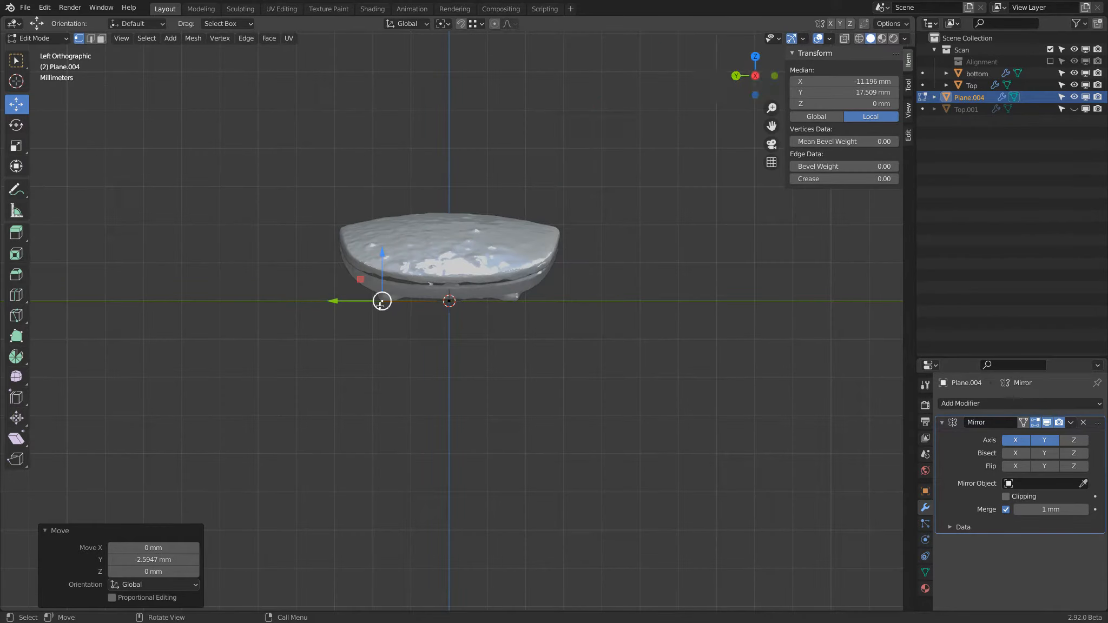
{"action": "key", "text": "e"}
{"action": "left_click", "coordinate": [344, 280]}
{"action": "key", "text": "g"}
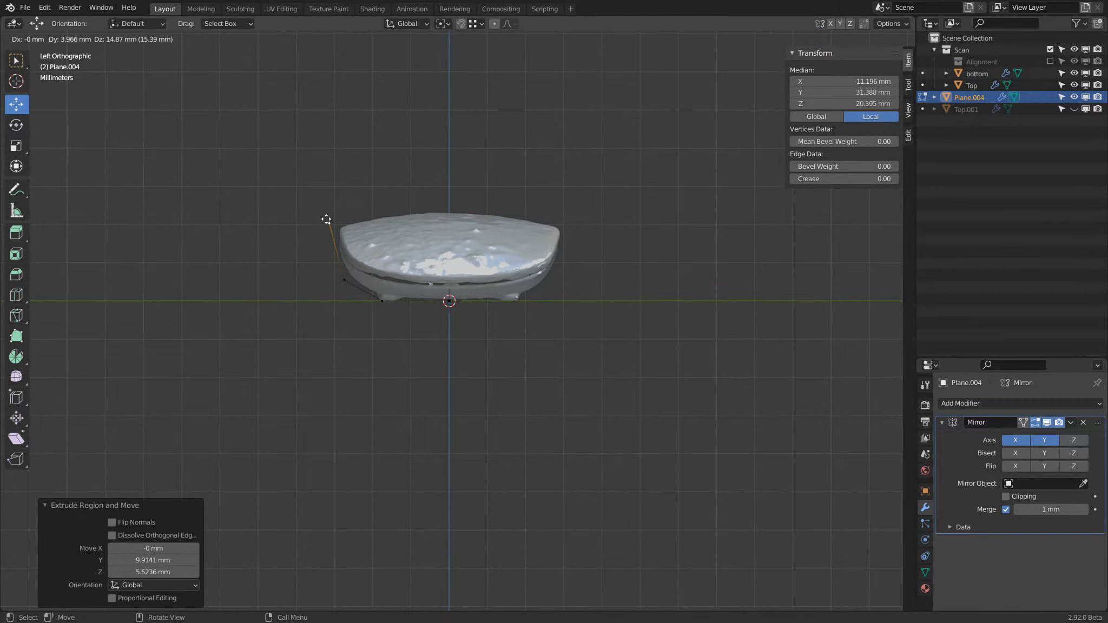
{"action": "left_click", "coordinate": [326, 219]}
Step: Select all vertices along the surface's end at negative X and move them about -37.3 mm along X to cover the scan's length
{"action": "middle_click_drag", "start_coordinate": [358, 364], "coordinate": [422, 189]}
{"action": "left_click", "coordinate": [432, 207]}
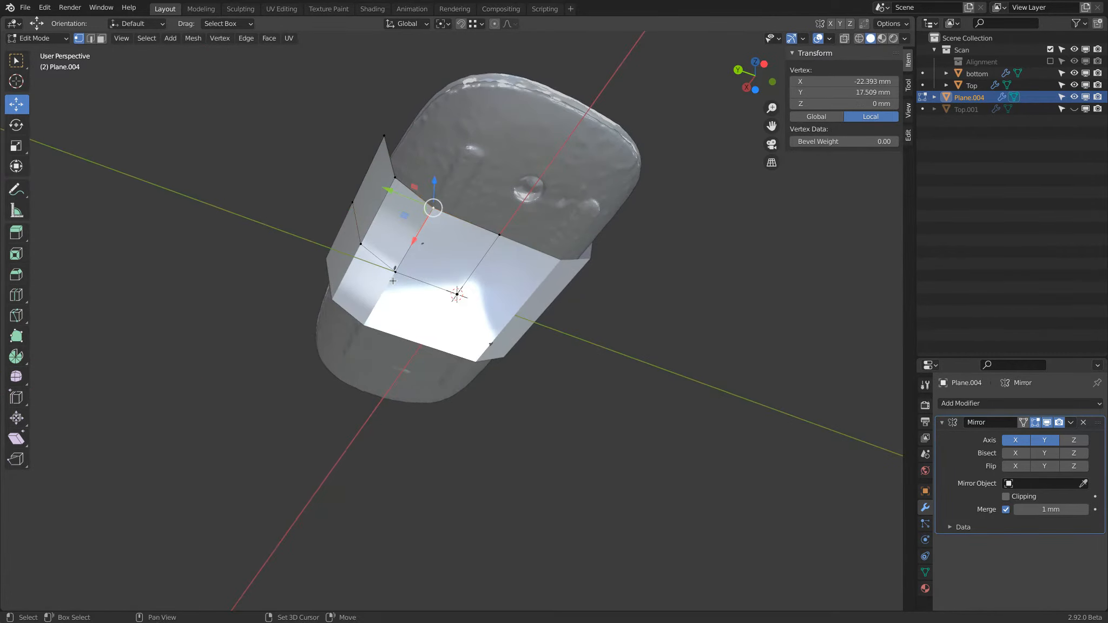
{"action": "left_click", "coordinate": [396, 271], "text": "shift"}
{"action": "left_click_drag", "start_coordinate": [369, 222], "coordinate": [380, 230]}
{"action": "middle_click_drag", "start_coordinate": [380, 230], "coordinate": [541, 292]}
{"action": "left_click", "coordinate": [558, 304]}
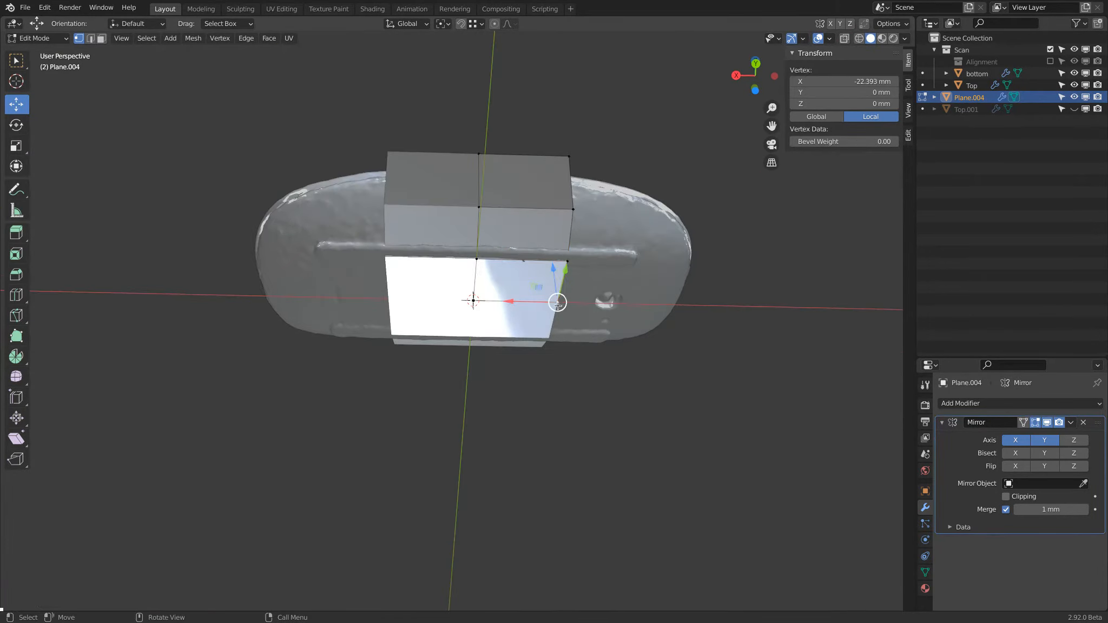
{"action": "left_click", "coordinate": [573, 227], "text": "alt"}
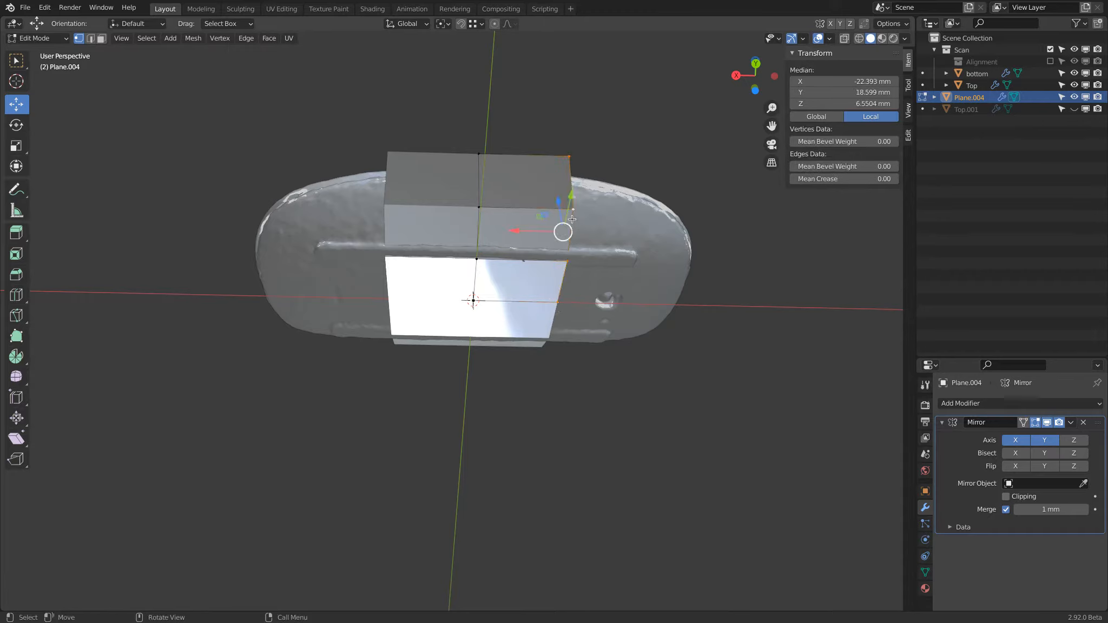
{"action": "left_click_drag", "start_coordinate": [518, 230], "coordinate": [666, 220]}
Step: Select the vertices along the surface's upper and end borders and set their mean crease to 1.00
{"action": "middle_click_drag", "start_coordinate": [666, 220], "coordinate": [585, 138]}
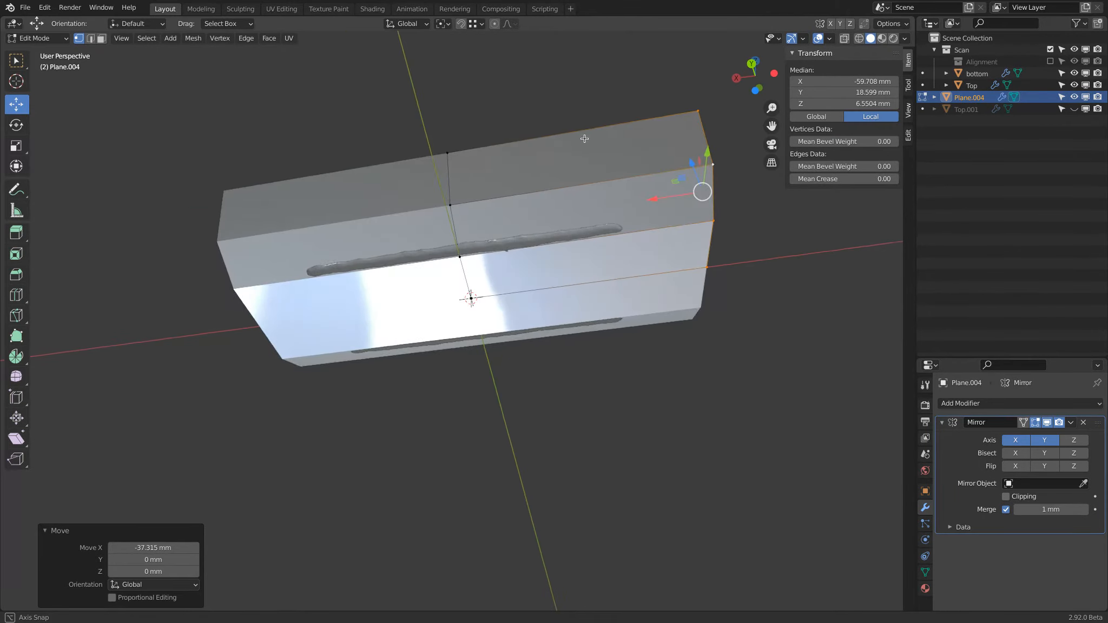
{"action": "left_click", "coordinate": [447, 153]}
{"action": "left_click", "coordinate": [697, 110], "text": "shift"}
{"action": "left_click", "coordinate": [712, 164], "text": "shift"}
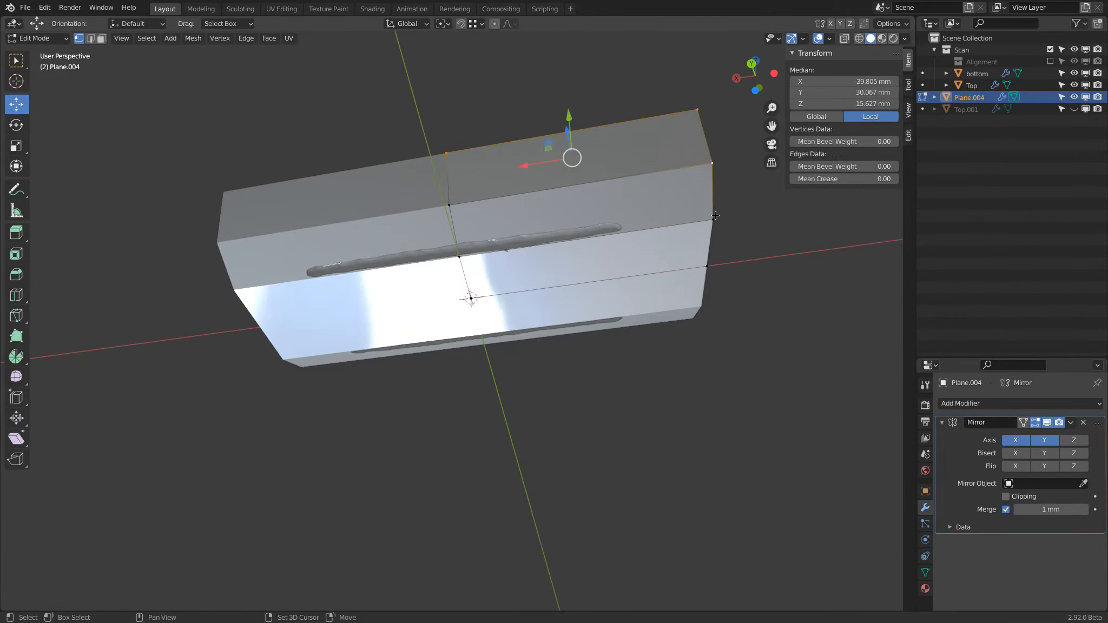
{"action": "left_click", "coordinate": [713, 219], "text": "shift"}
{"action": "middle_click_drag", "start_coordinate": [737, 238], "coordinate": [732, 198]}
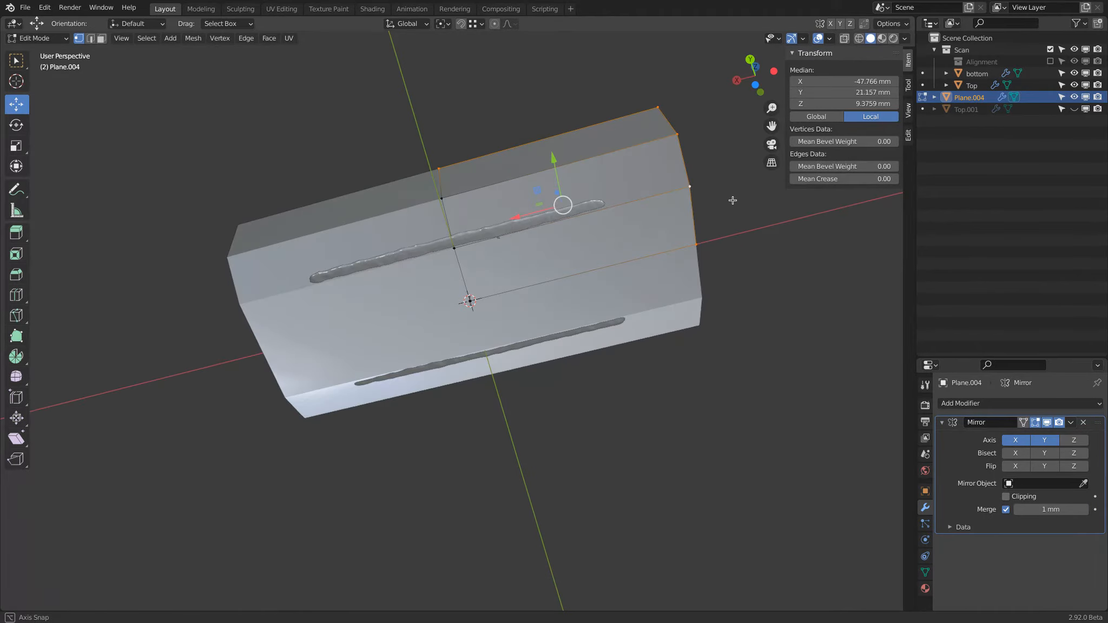
{"action": "left_click_drag", "start_coordinate": [820, 180], "coordinate": [850, 179]}
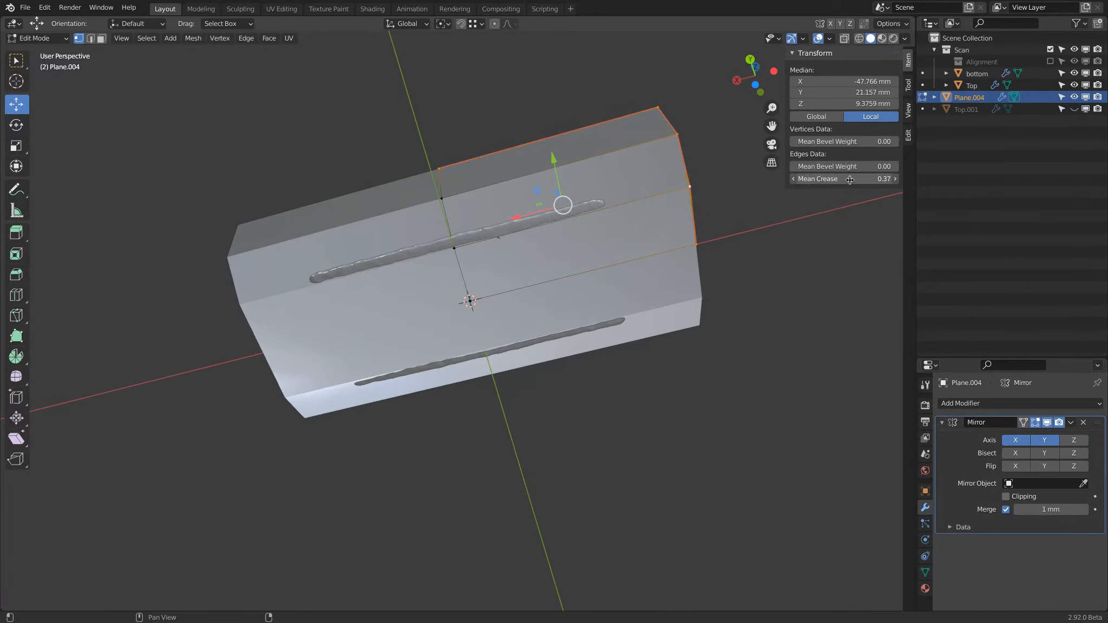
{"action": "left_click_drag", "start_coordinate": [953, 182], "coordinate": [954, 182]}
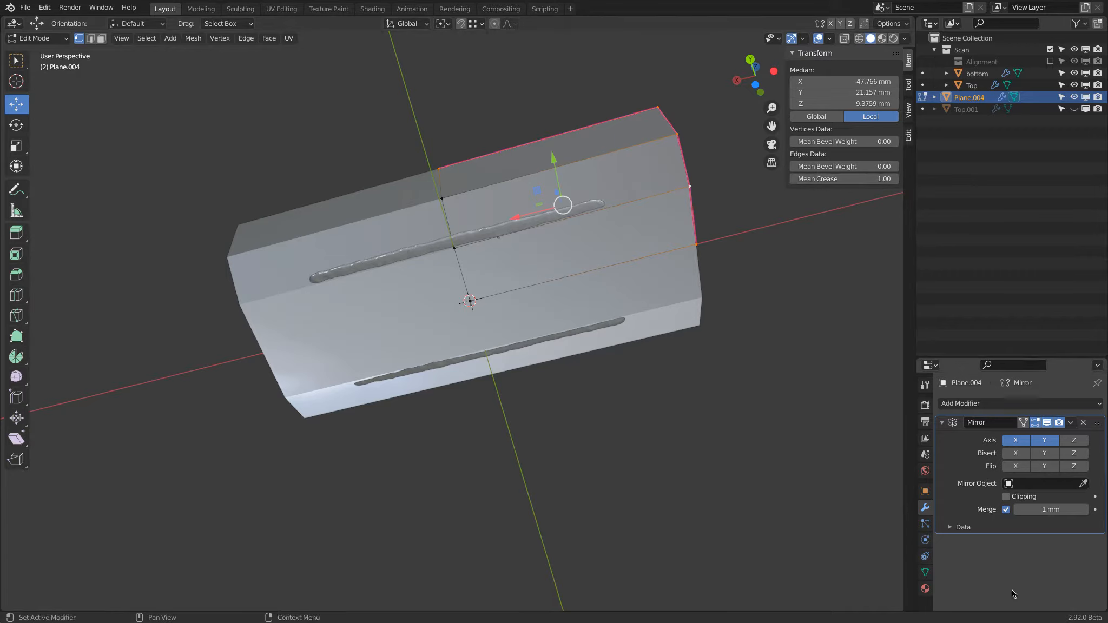
Step: Add a Subdivision modifier with viewport level 3 and make the editing cage follow its smoothed result
{"action": "left_click", "coordinate": [954, 405]}
{"action": "left_click", "coordinate": [854, 338]}
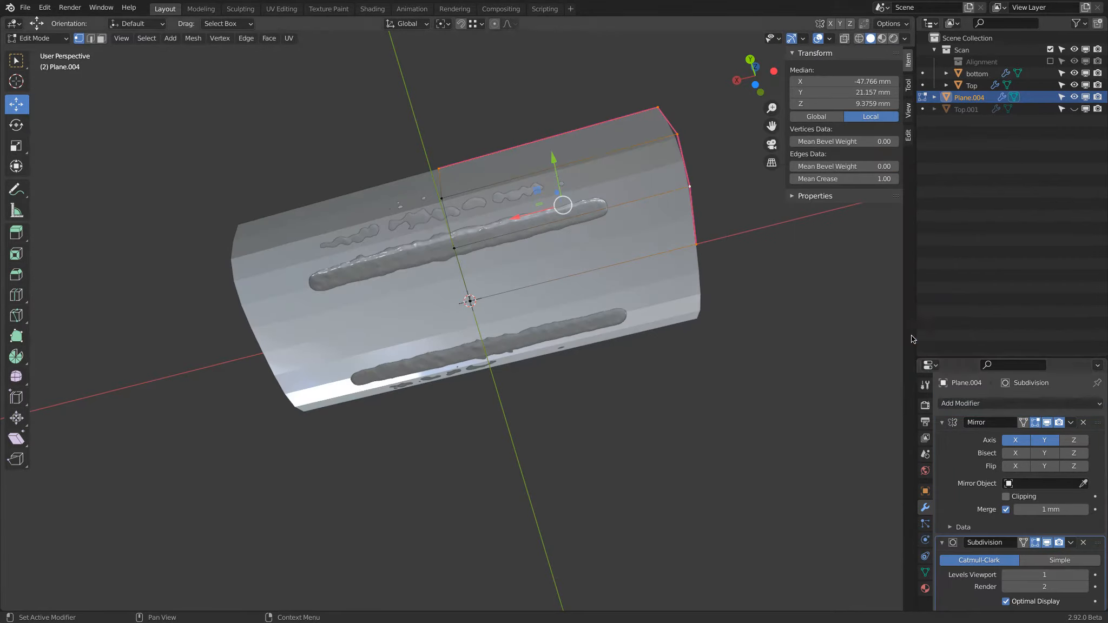
{"action": "left_click", "coordinate": [942, 422]}
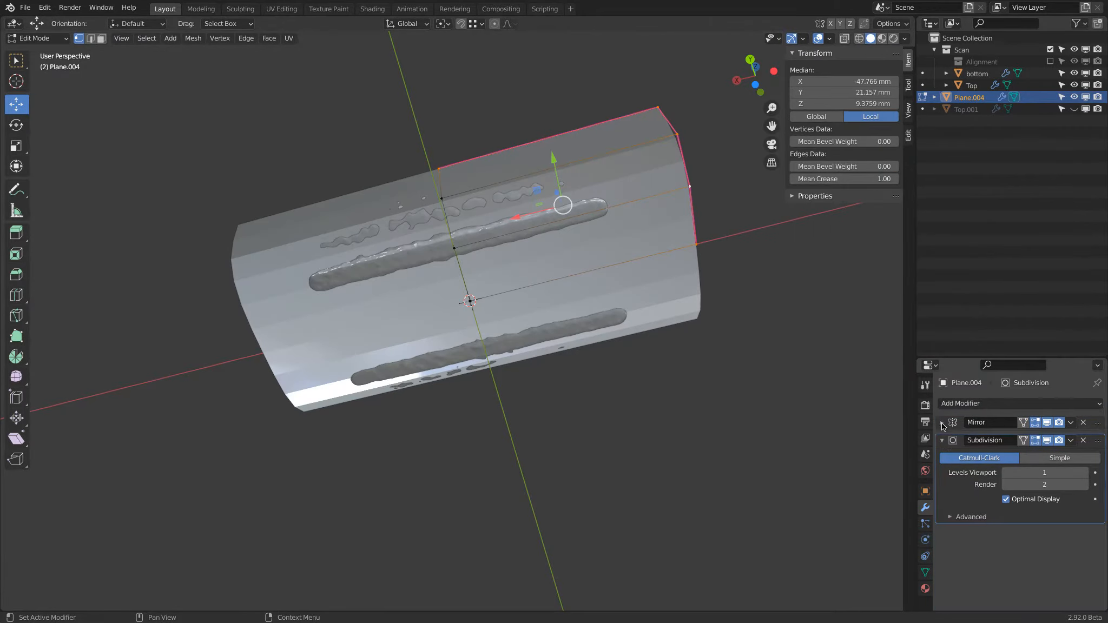
{"action": "left_click", "coordinate": [1077, 470]}
{"action": "left_click", "coordinate": [1077, 471]}
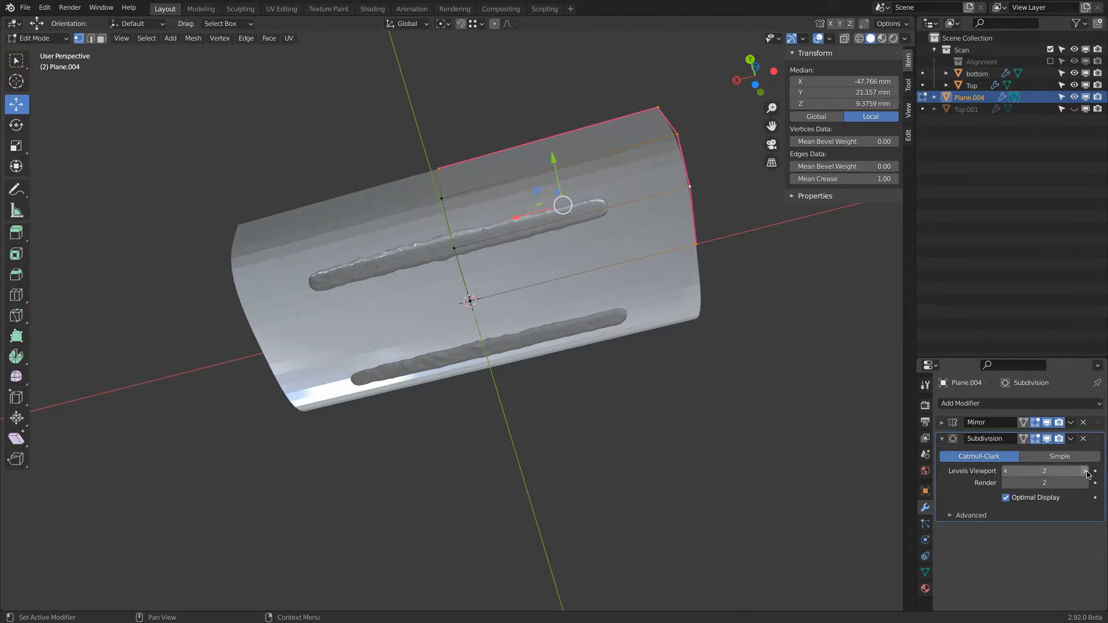
{"action": "middle_click_drag", "start_coordinate": [617, 249], "coordinate": [530, 299]}
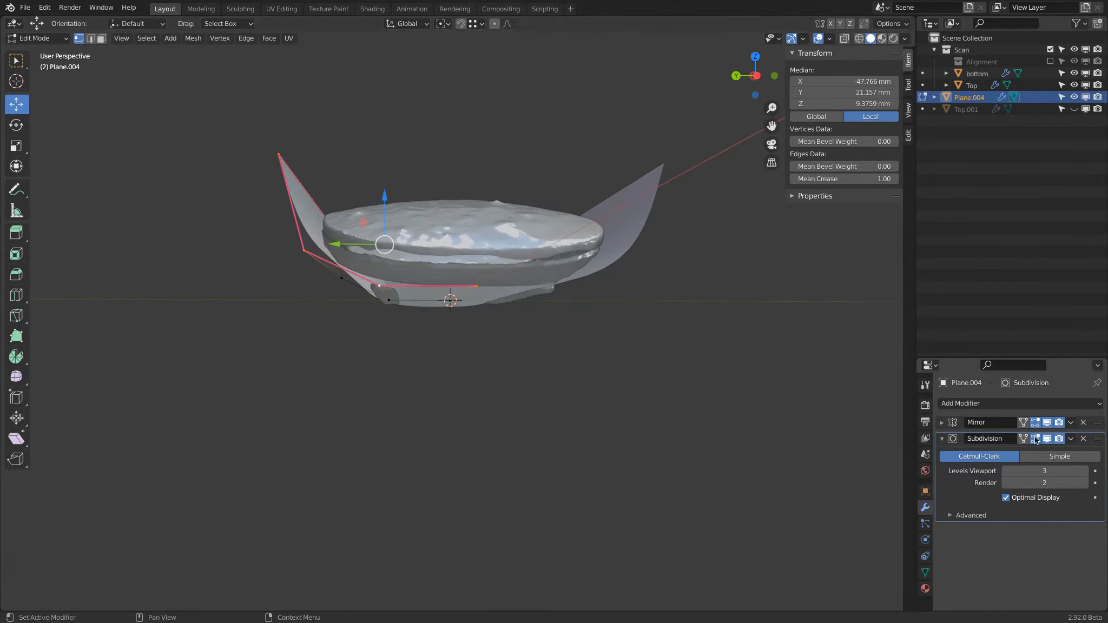
{"action": "left_click", "coordinate": [1025, 439]}
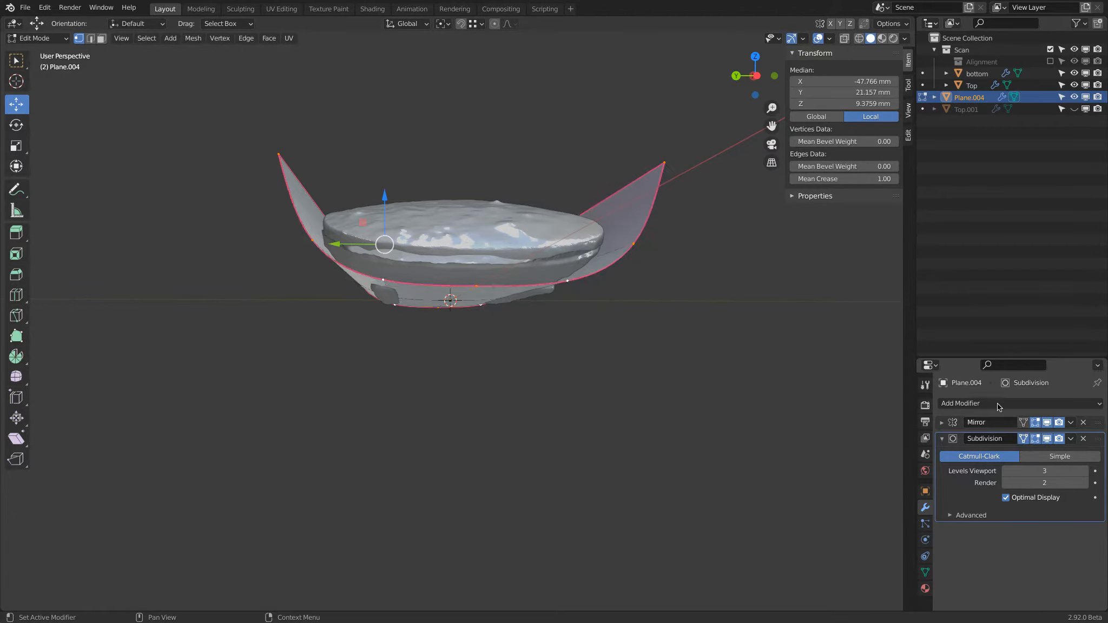
Step: In the left view with X-ray display on, box-select the bottom vertices and raise them slightly to fit the scan's underside
{"action": "left_click", "coordinate": [756, 76]}
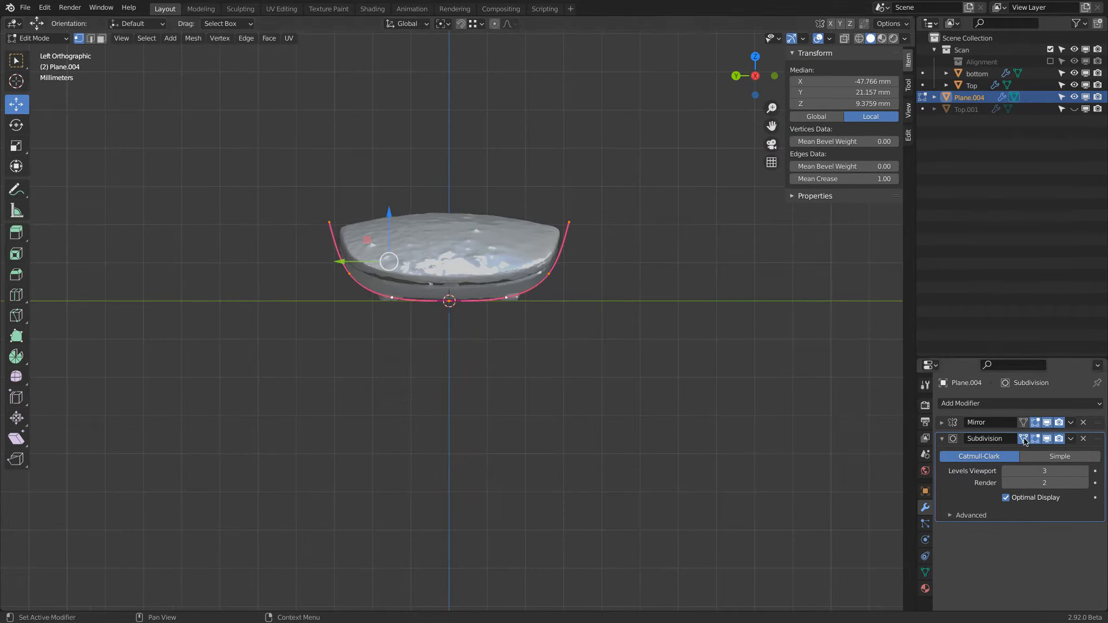
{"action": "scroll", "coordinate": [324, 236], "scroll_direction": "up", "scroll_amount": 3}
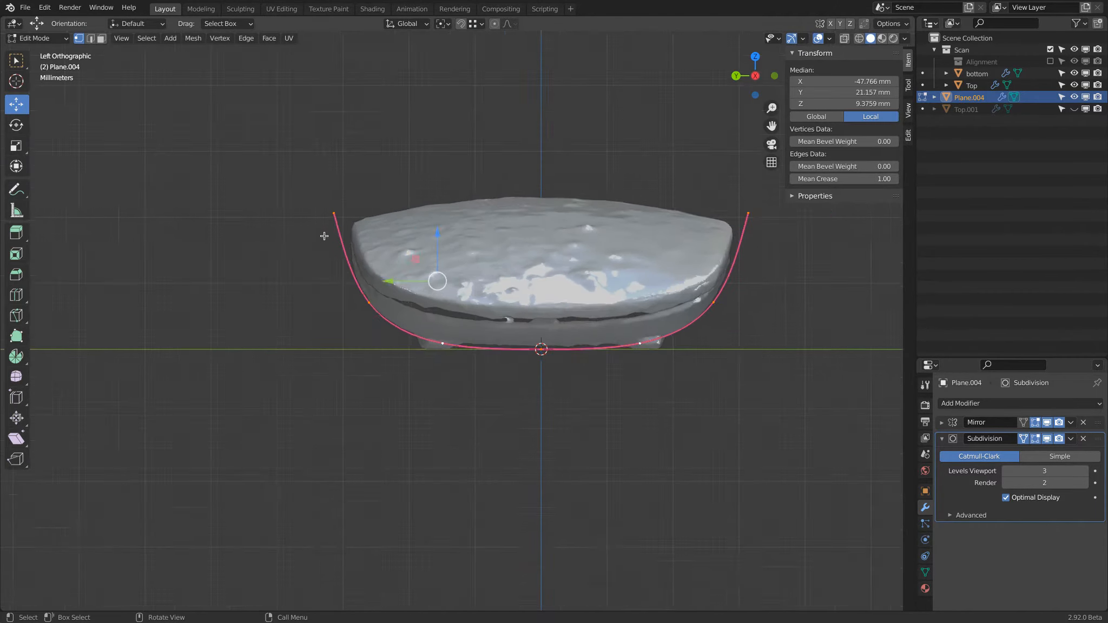
{"action": "scroll", "coordinate": [324, 235], "scroll_direction": "up", "scroll_amount": 1}
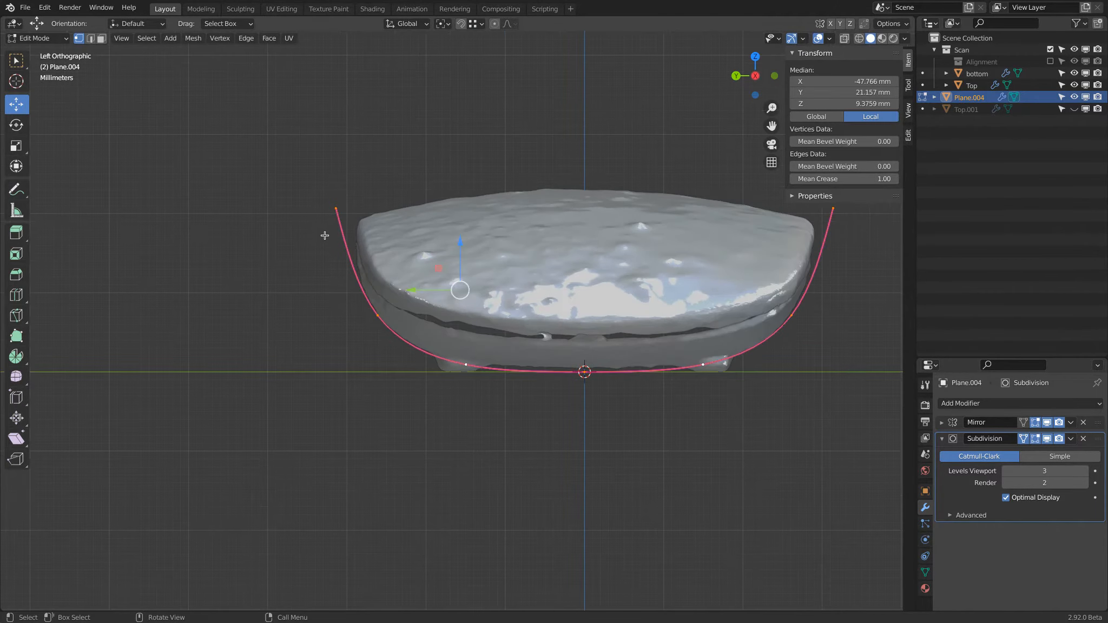
{"action": "left_click", "coordinate": [844, 39]}
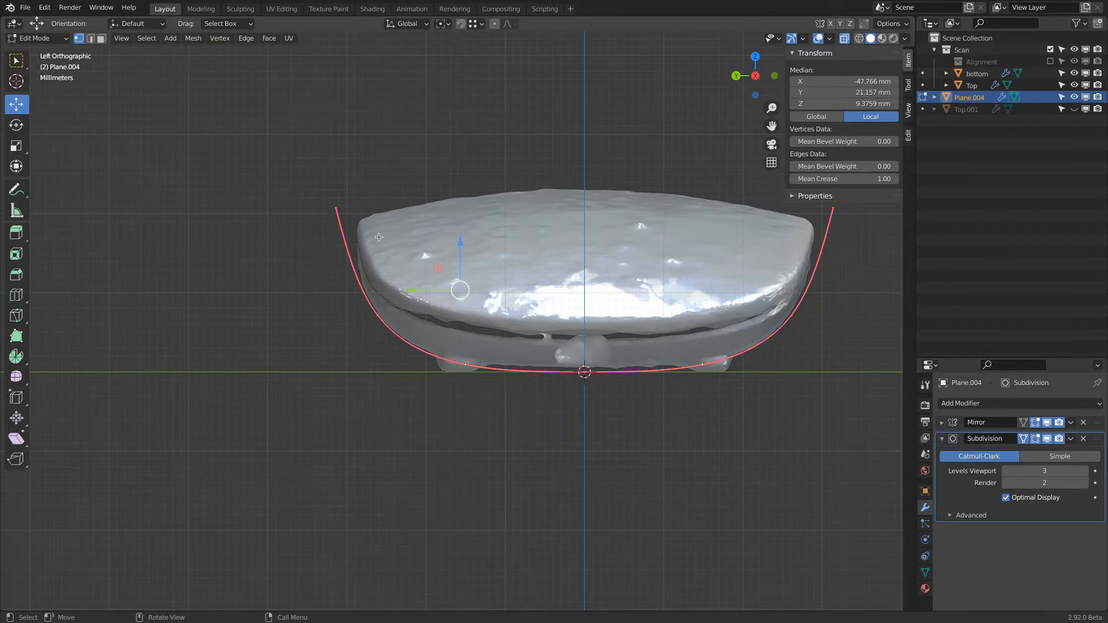
{"action": "key", "text": "alt+a"}
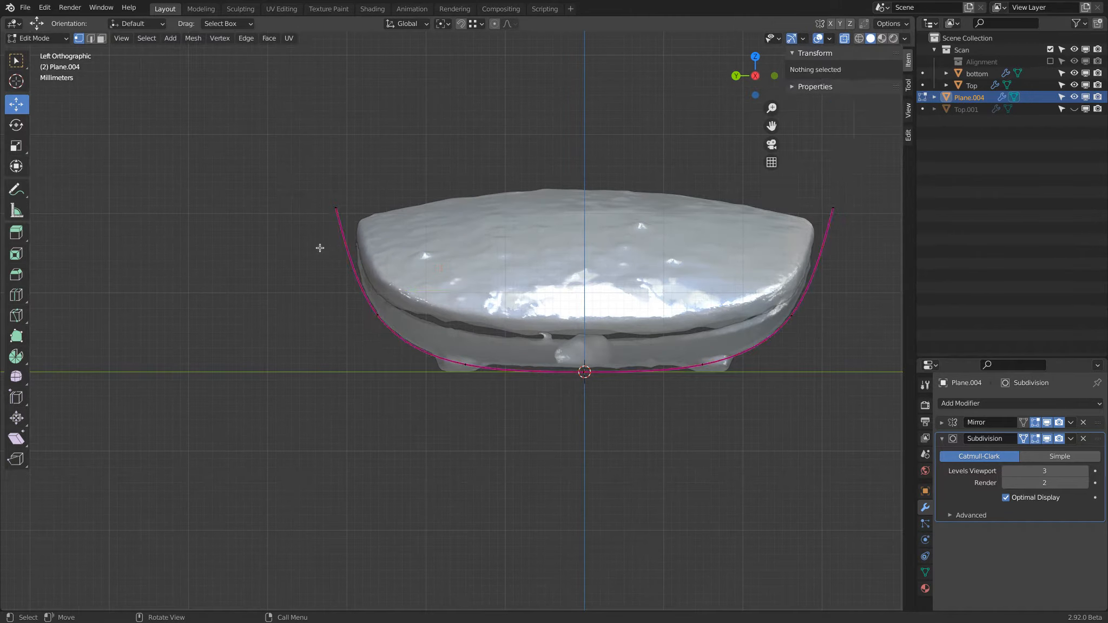
{"action": "key", "text": "b"}
{"action": "left_click_drag", "start_coordinate": [436, 348], "coordinate": [601, 418]}
{"action": "left_click_drag", "start_coordinate": [523, 326], "coordinate": [525, 320]}
Step: Box-select the uppermost vertex row and move it about -2.2 mm in Y and 1.7 mm in Z to follow the scan's side
{"action": "key", "text": "a"}
{"action": "key", "text": "a"}
{"action": "key", "text": "b"}
{"action": "left_click_drag", "start_coordinate": [280, 162], "coordinate": [423, 247]}
{"action": "key", "text": "g"}
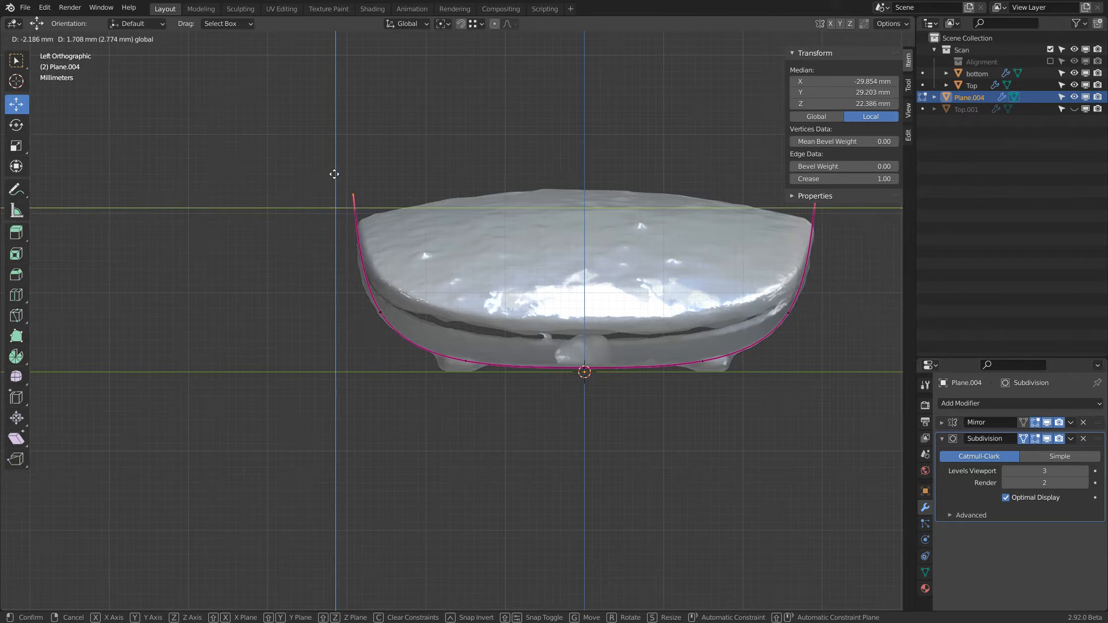
{"action": "left_click", "coordinate": [333, 174]}
Step: Move the middle vertex row about 1.2 mm in Y and 0.6 mm in Z to match the scan's curve, and clear the selection
{"action": "left_click", "coordinate": [322, 325]}
{"action": "left_click_drag", "start_coordinate": [348, 282], "coordinate": [419, 347]}
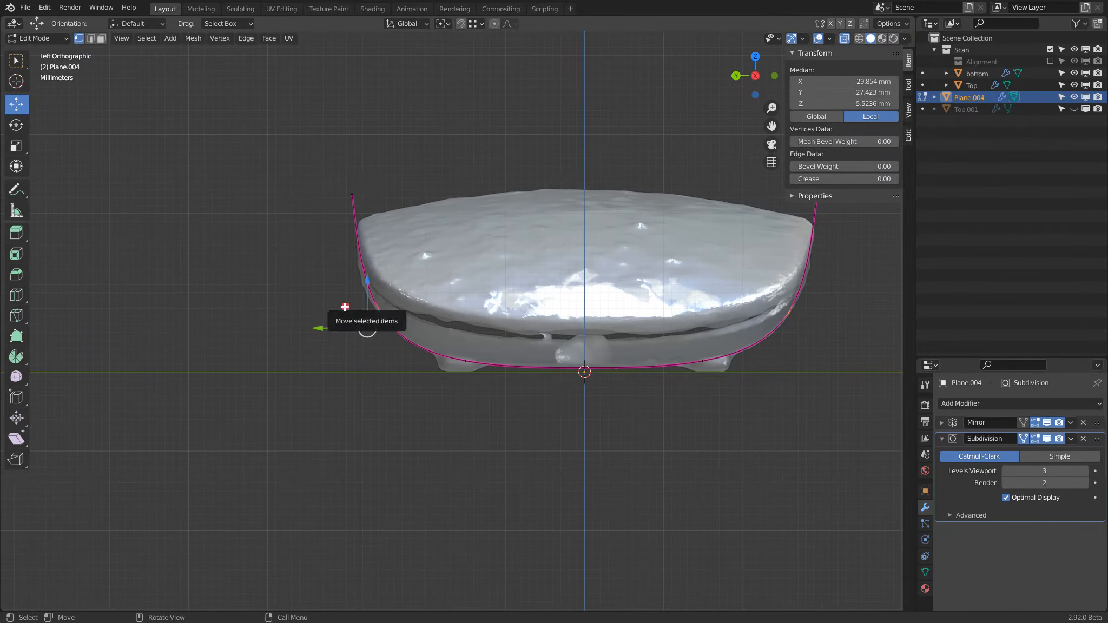
{"action": "key", "text": "g"}
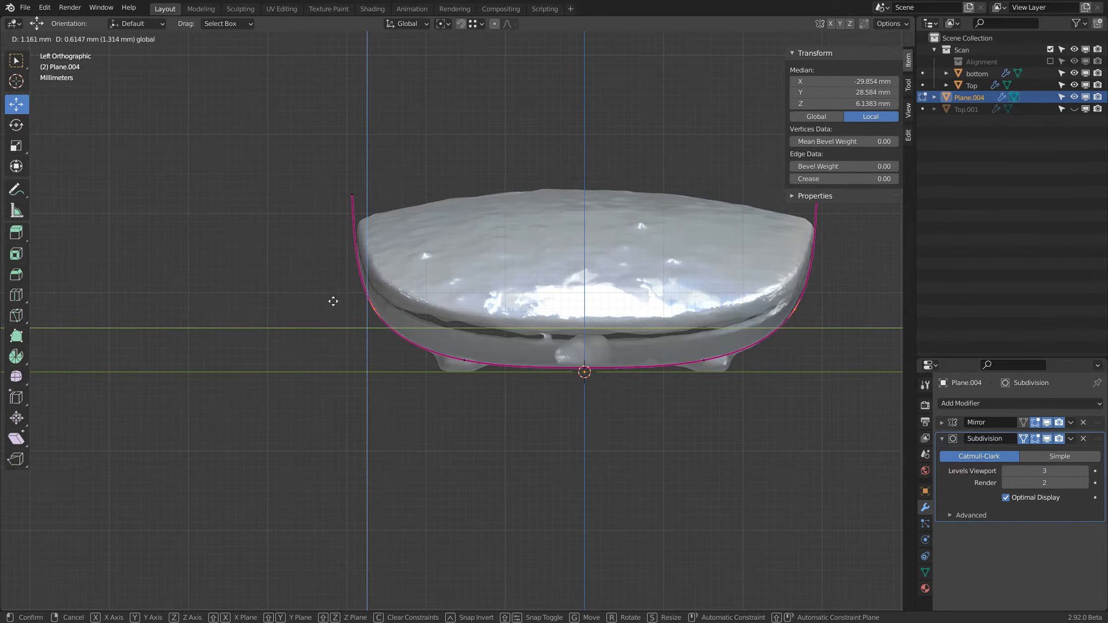
{"action": "left_click", "coordinate": [334, 300]}
{"action": "left_click", "coordinate": [309, 221]}
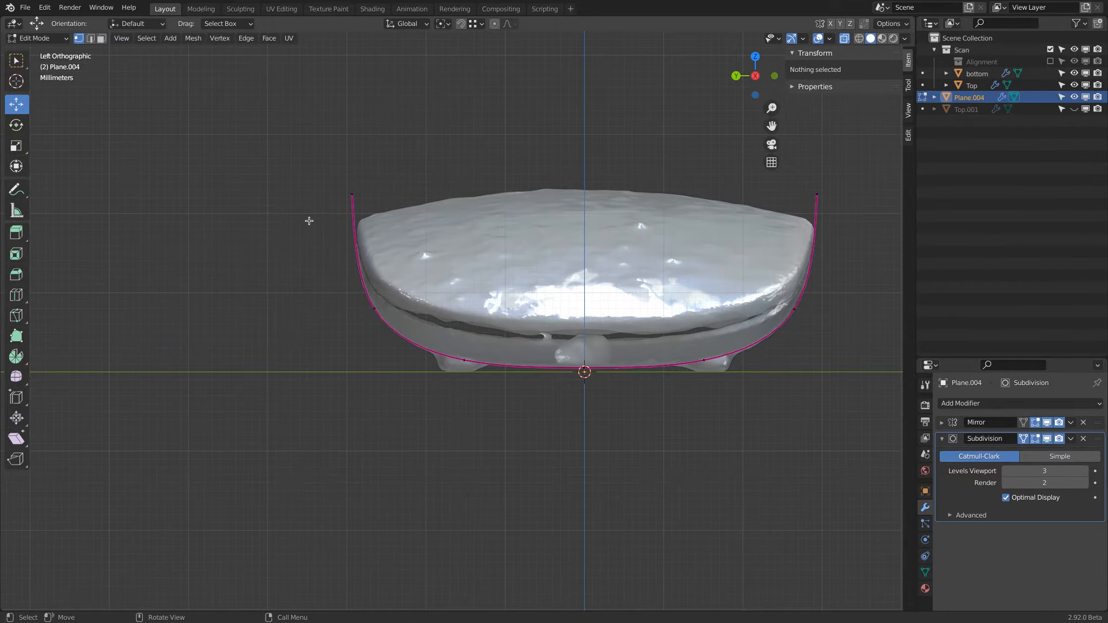
Step: Turn off X-ray display, select the whole mesh and shade its faces smooth
{"action": "middle_click_drag", "start_coordinate": [449, 283], "coordinate": [823, 54]}
{"action": "left_click", "coordinate": [844, 39]}
{"action": "middle_click_drag", "start_coordinate": [742, 267], "coordinate": [568, 206]}
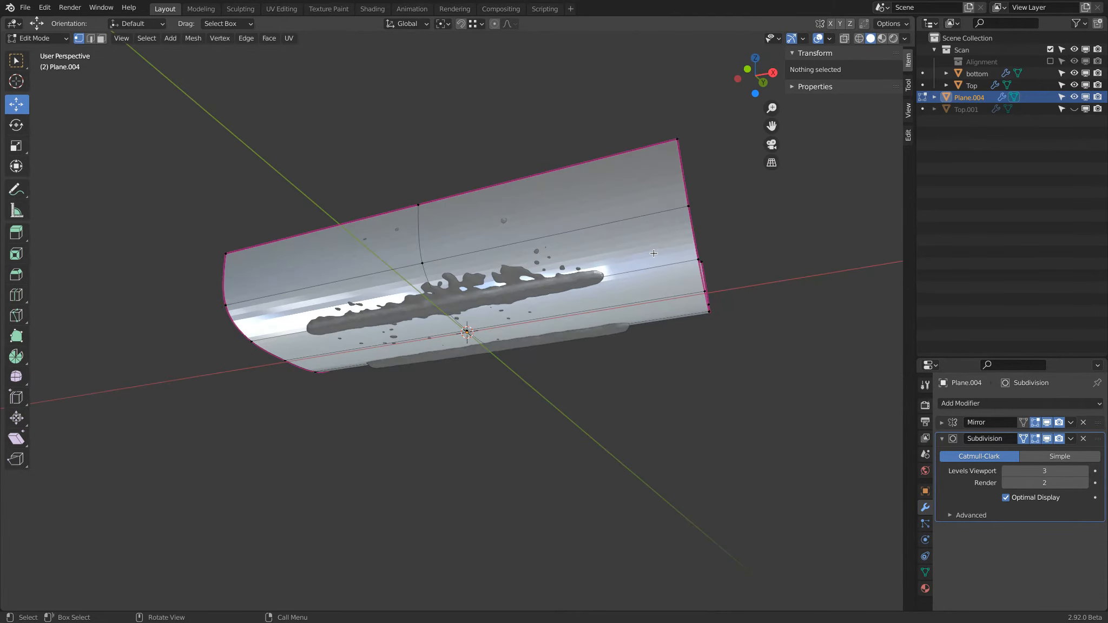
{"action": "key", "text": "a"}
{"action": "left_click", "coordinate": [269, 38]}
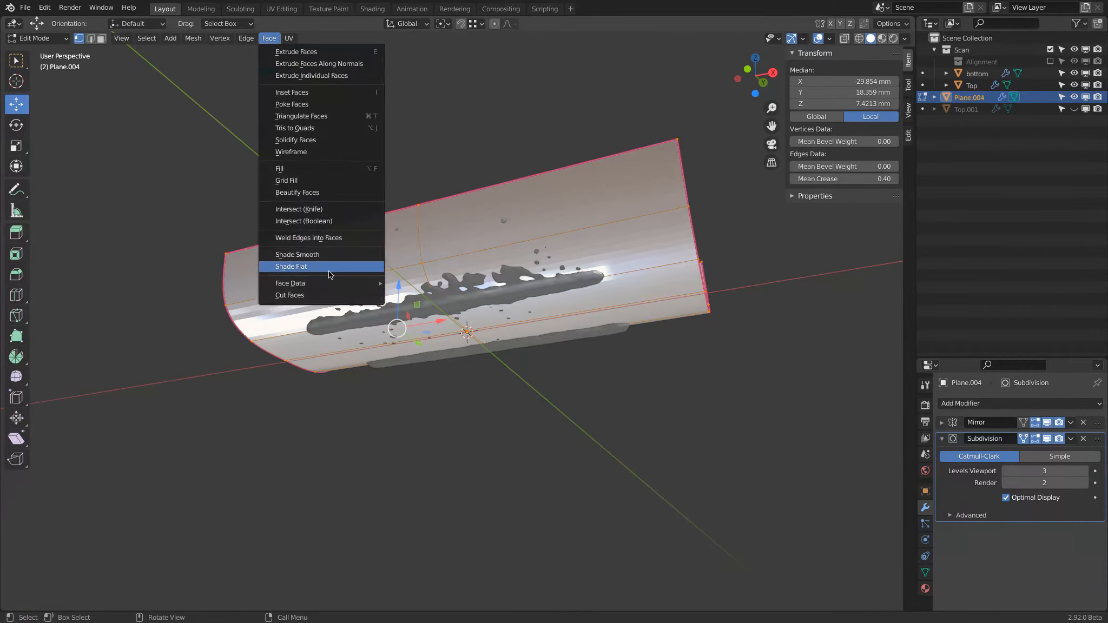
{"action": "left_click", "coordinate": [297, 254]}
{"action": "middle_click_drag", "start_coordinate": [485, 171], "coordinate": [440, 207]}
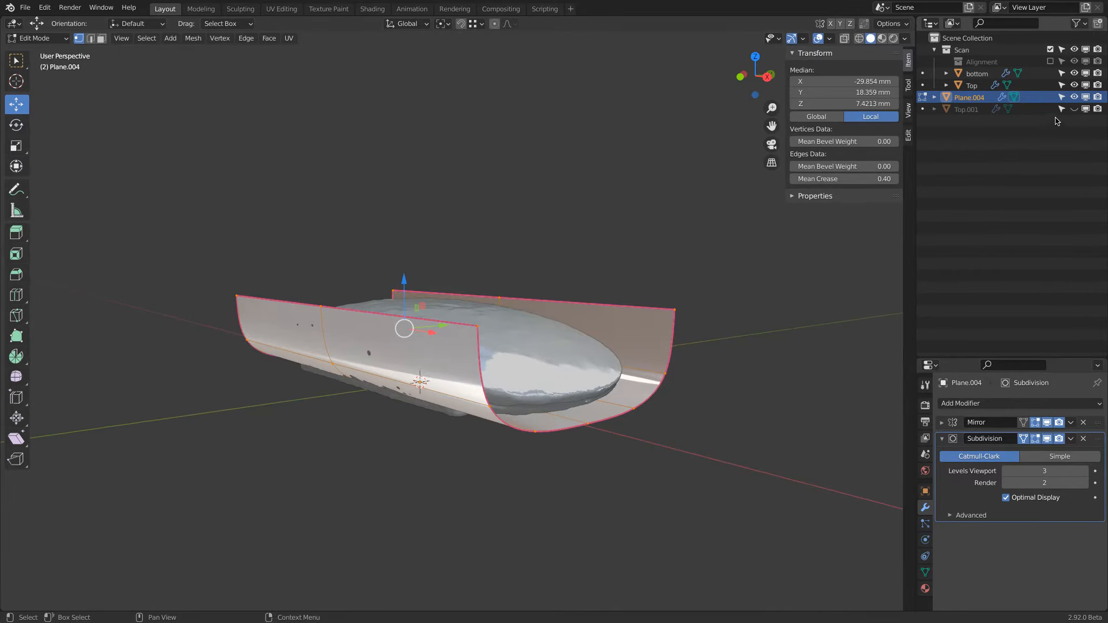
Step: Compare the surface with the Top.001 shape, hide both, and examine the bare scan's end profile from the front
{"action": "middle_click_drag", "start_coordinate": [638, 211], "coordinate": [590, 210]}
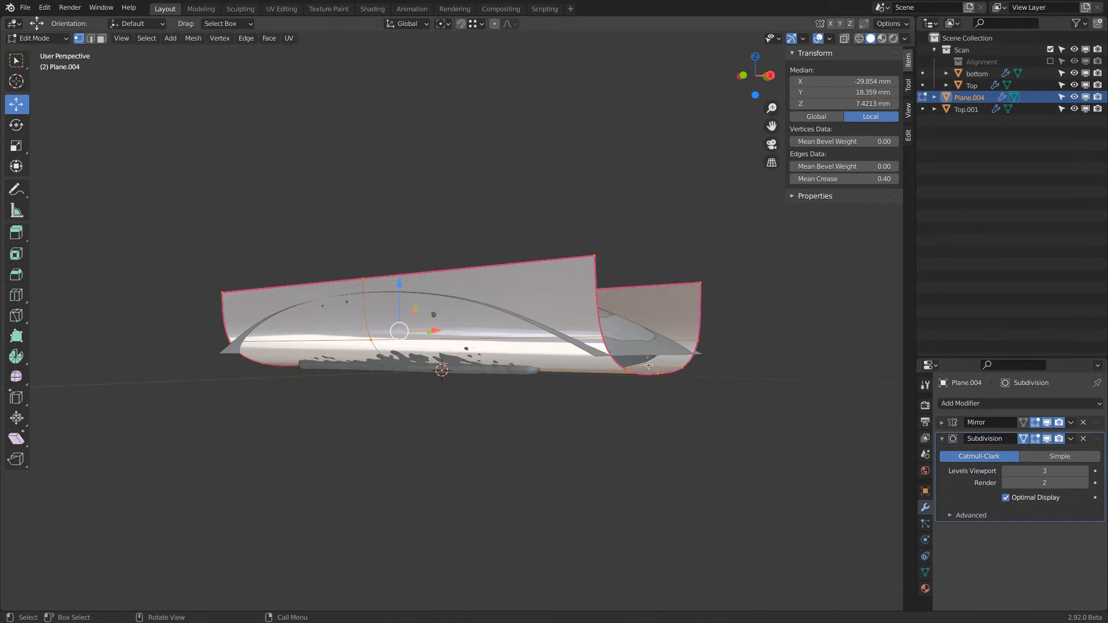
{"action": "middle_click_drag", "start_coordinate": [713, 348], "coordinate": [622, 319]}
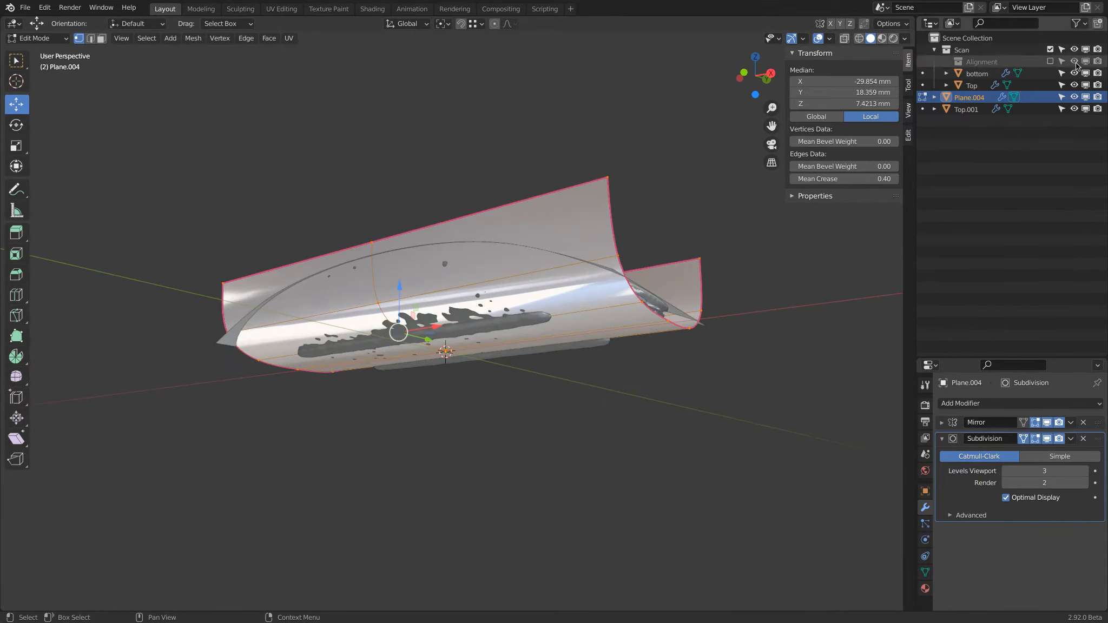
{"action": "left_click_drag", "start_coordinate": [1073, 108], "coordinate": [1074, 97]}
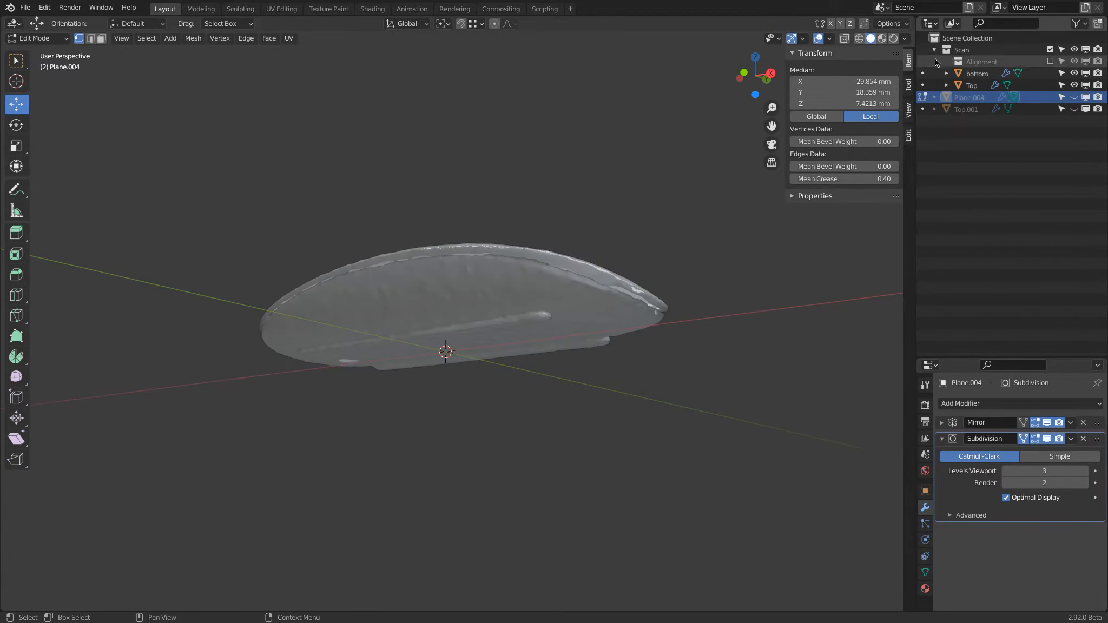
{"action": "left_click", "coordinate": [745, 71]}
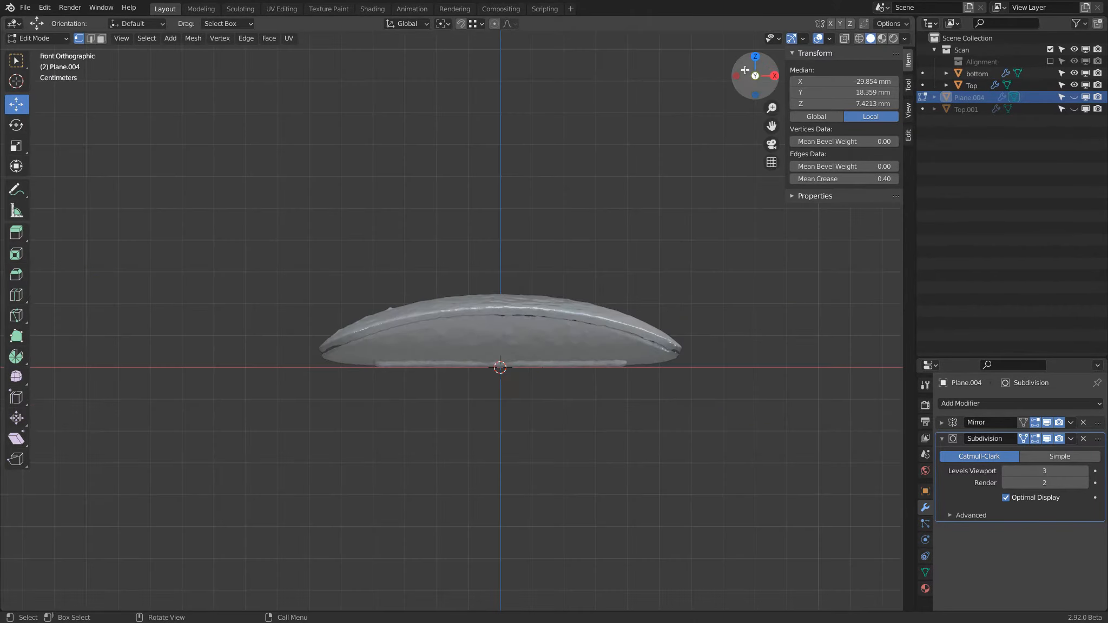
{"action": "scroll", "coordinate": [673, 389], "scroll_direction": "down", "scroll_amount": 2}
{"action": "scroll", "coordinate": [368, 381], "scroll_direction": "up", "scroll_amount": 4}
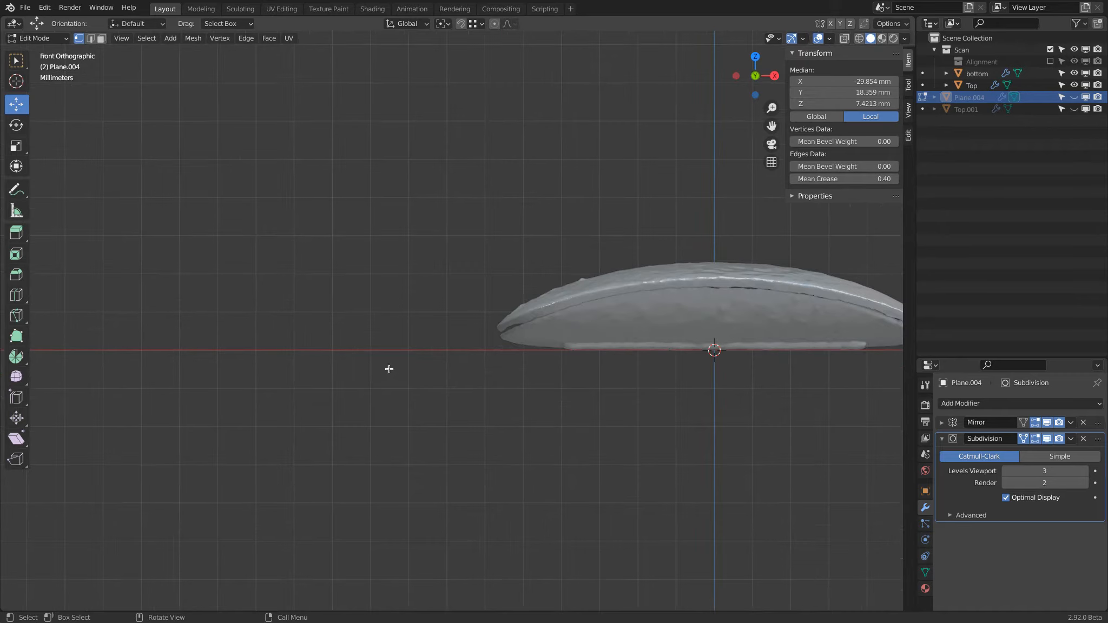
{"action": "scroll", "coordinate": [531, 352], "scroll_direction": "up", "scroll_amount": 2}
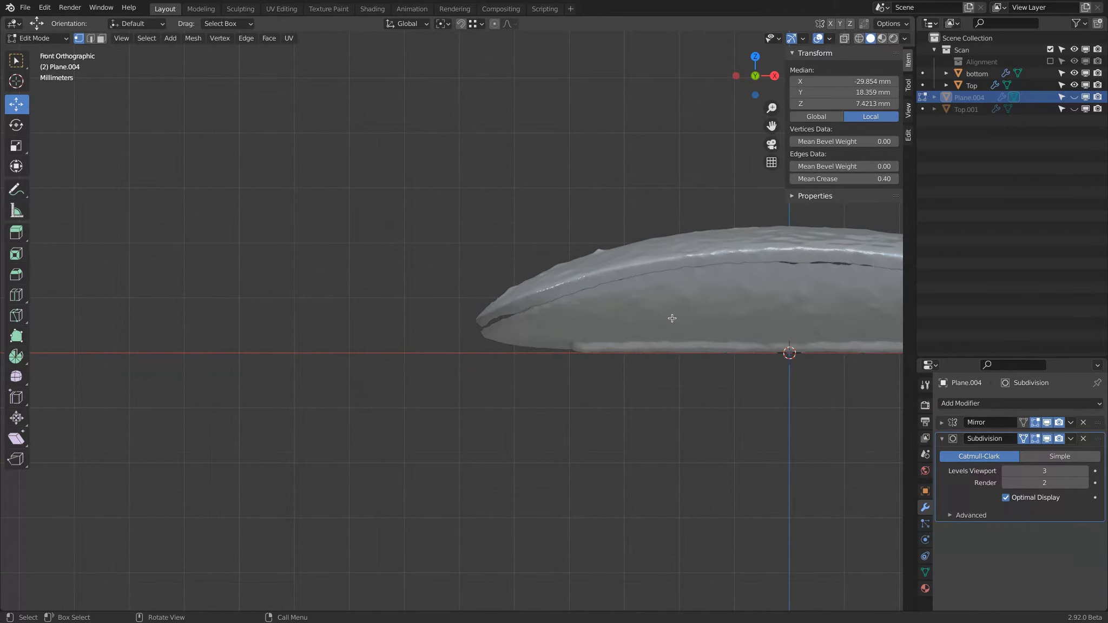
Step: Show the Plane.004 surface again and rename it Bottom
{"action": "left_click", "coordinate": [1074, 97]}
{"action": "double_click", "coordinate": [1011, 97]}
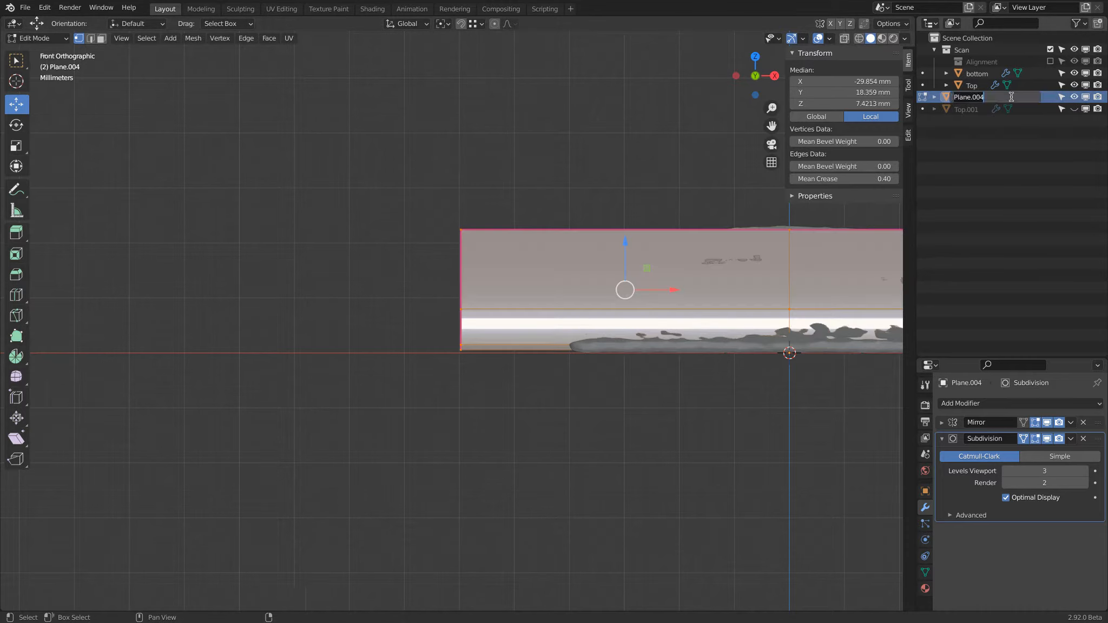
{"action": "key", "text": "Return"}
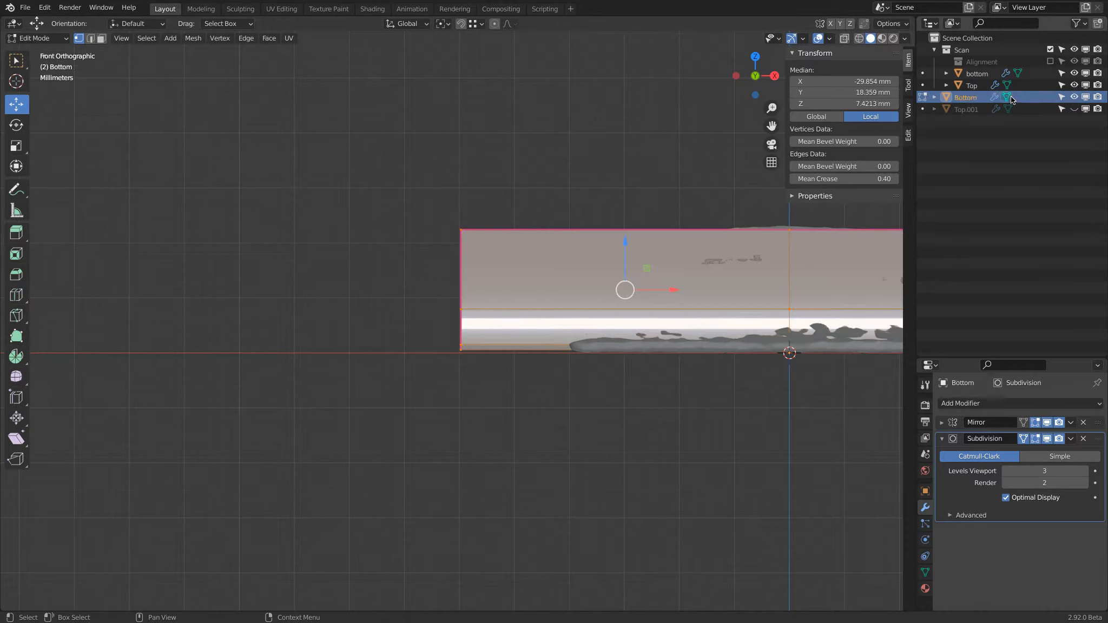
Step: In wireframe X-ray display from the front, add one vertical loop cut between the mesh's centre and end, slid to factor 0.544
{"action": "left_click", "coordinate": [847, 38]}
{"action": "scroll", "coordinate": [560, 346], "scroll_direction": "up", "scroll_amount": 5}
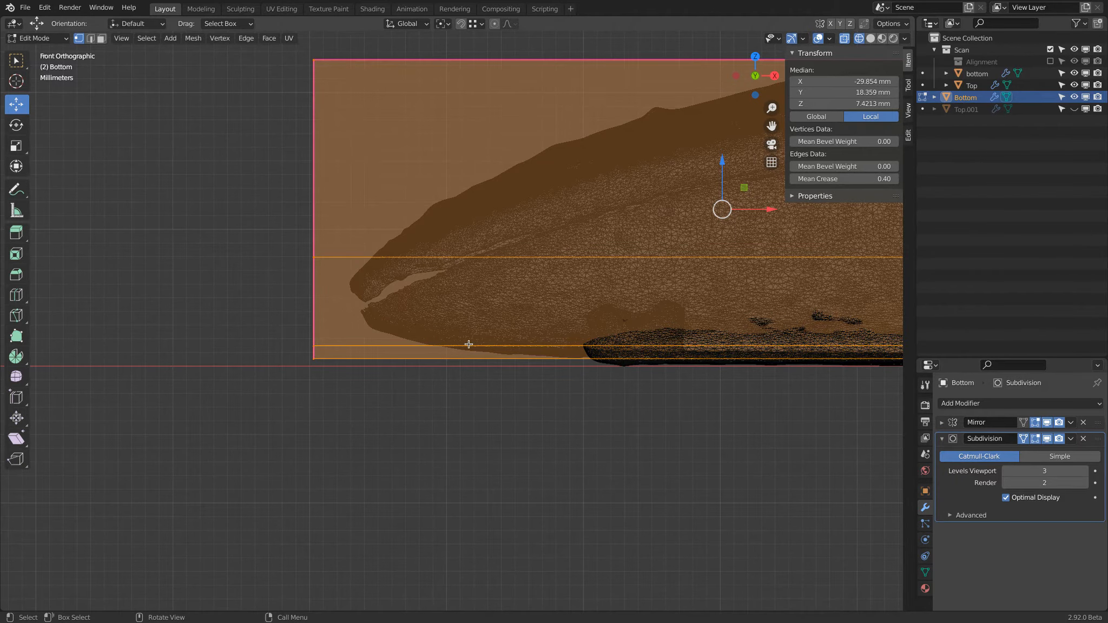
{"action": "scroll", "coordinate": [464, 349], "scroll_direction": "down", "scroll_amount": 4}
{"action": "key", "text": "ctrl+r"}
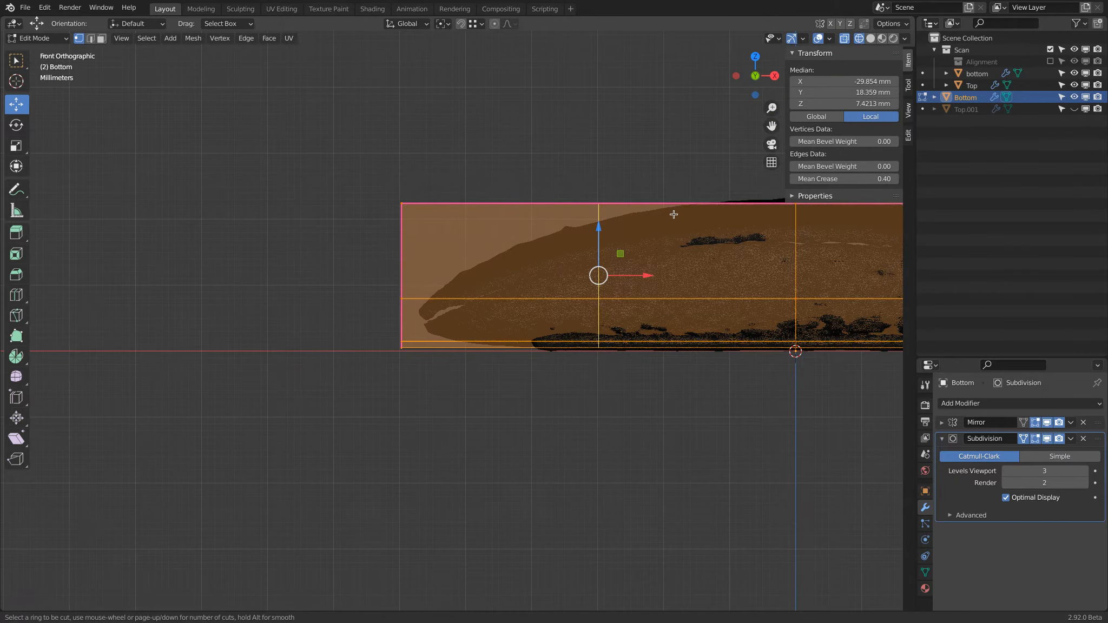
{"action": "left_click", "coordinate": [671, 212]}
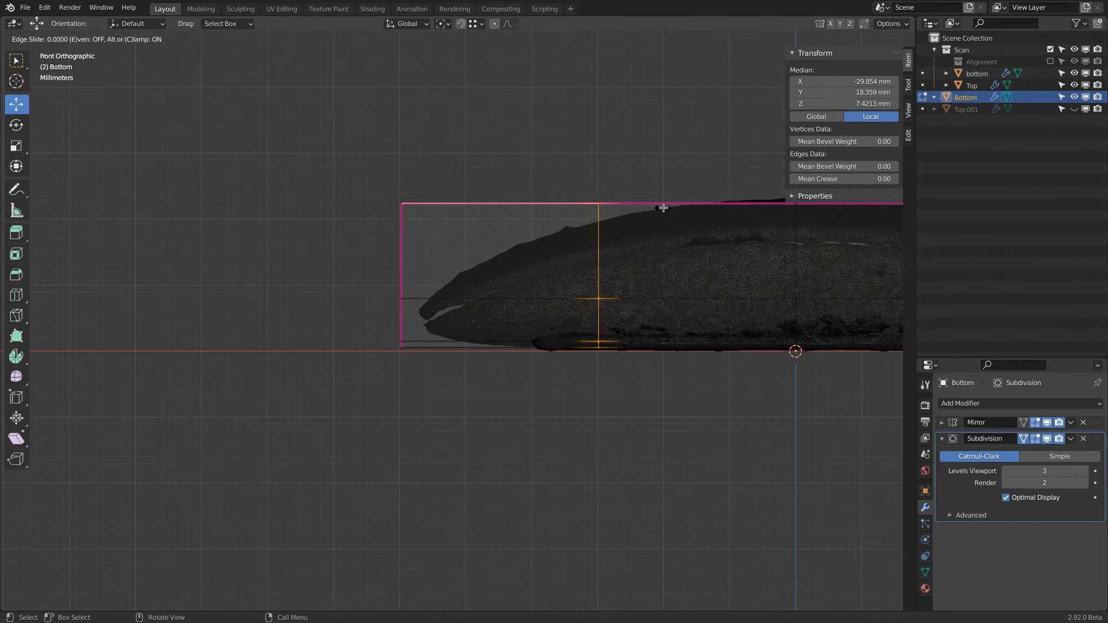
{"action": "left_click", "coordinate": [557, 225]}
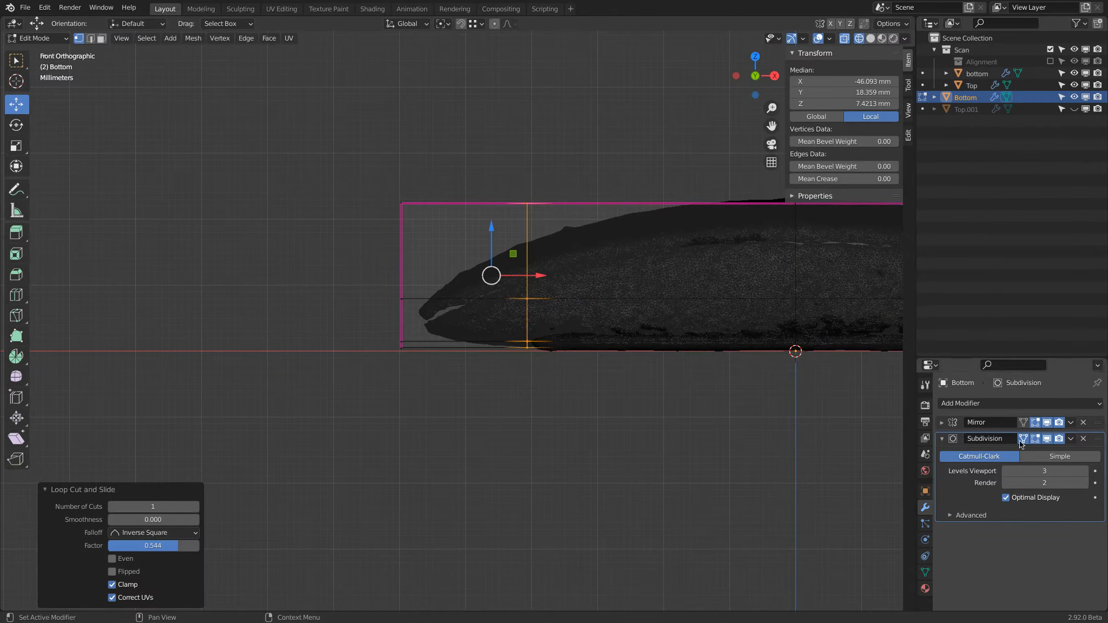
Step: Turn off the Subdivision modifier's on-cage display and move the new edge loop about 3.08 mm in X
{"action": "left_click", "coordinate": [1023, 439]}
{"action": "left_click", "coordinate": [1035, 439]}
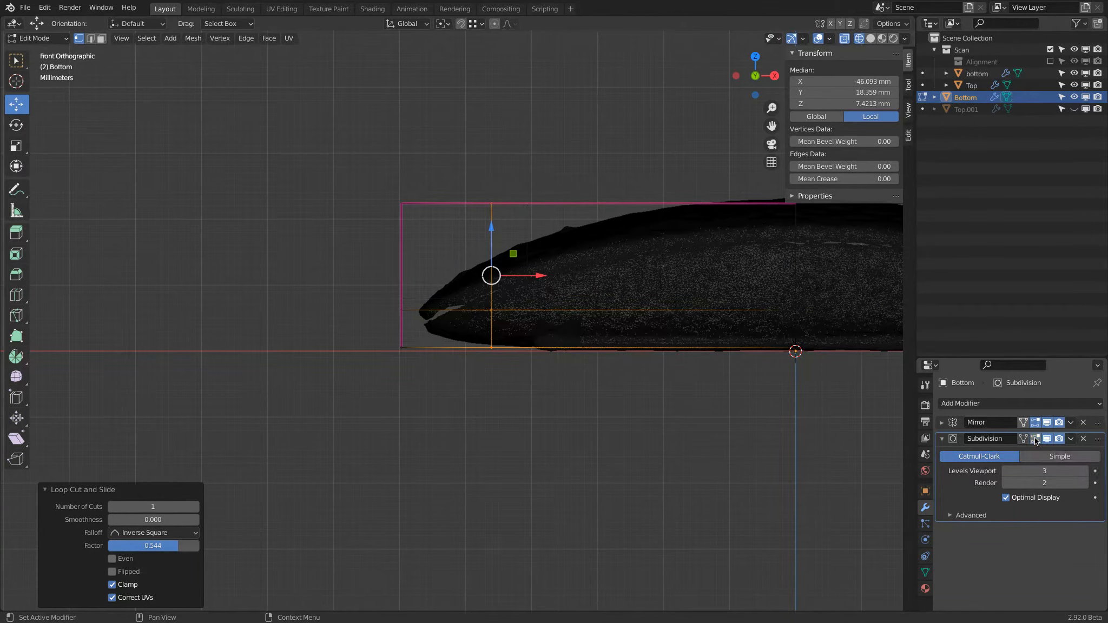
{"action": "left_click", "coordinate": [1035, 439]}
{"action": "left_click", "coordinate": [1021, 440]}
{"action": "left_click", "coordinate": [1020, 442]}
{"action": "scroll", "coordinate": [518, 269], "scroll_direction": "up", "scroll_amount": 3}
{"action": "left_click_drag", "start_coordinate": [505, 233], "coordinate": [528, 234]}
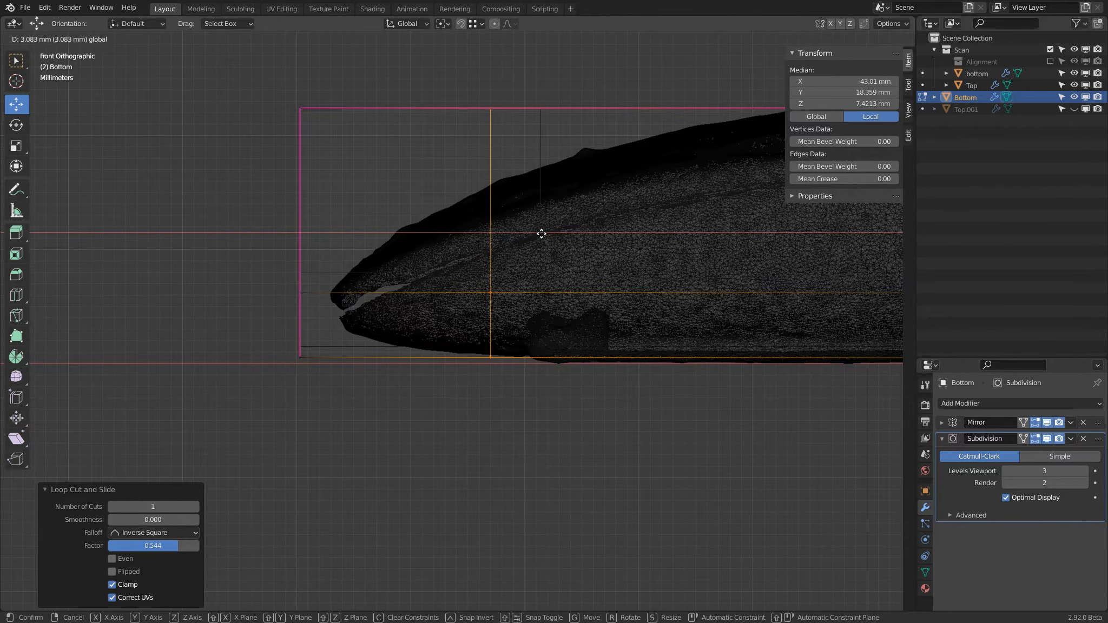
{"action": "left_click", "coordinate": [541, 230]}
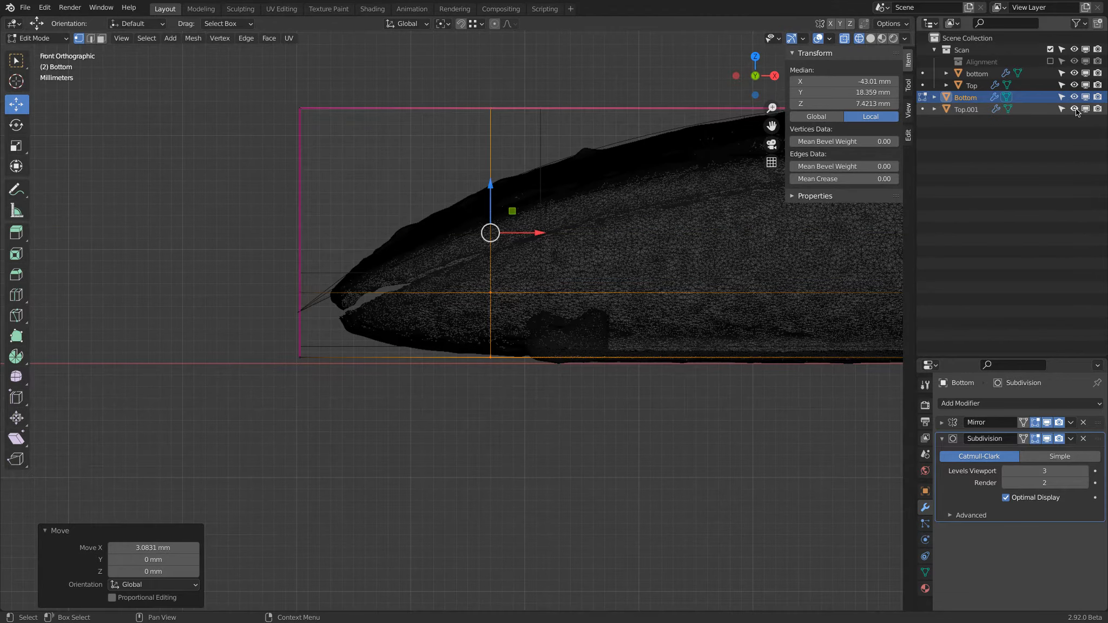
Step: Add another loop cut near the mesh's end with factor -0.045, re-enable the on-cage subdivision display and clear the selection
{"action": "key", "text": "ctrl+r"}
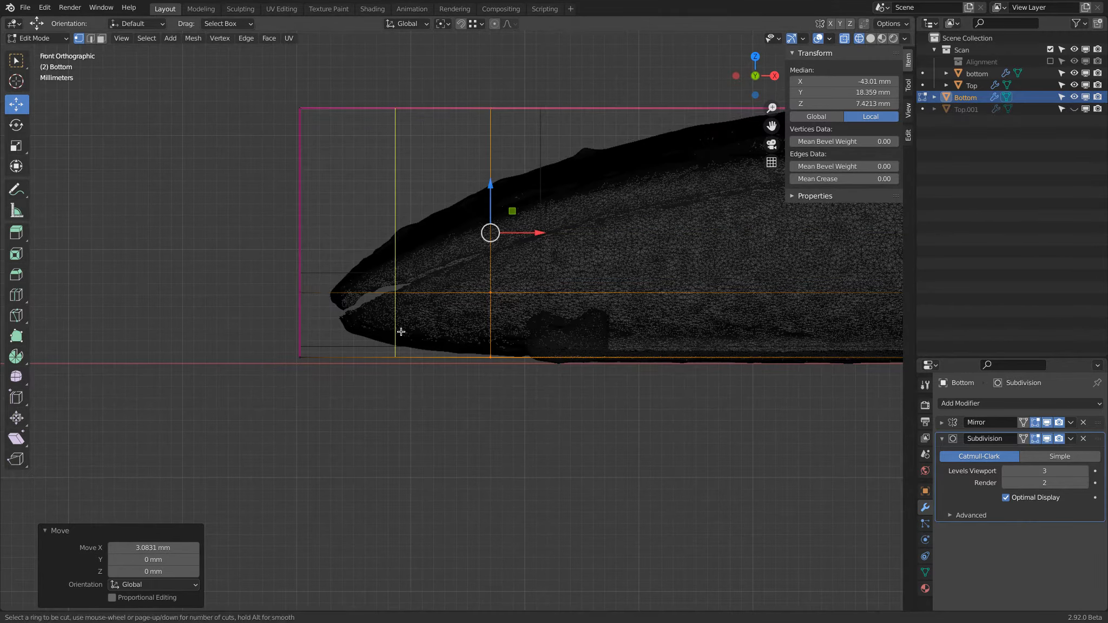
{"action": "left_click", "coordinate": [394, 329]}
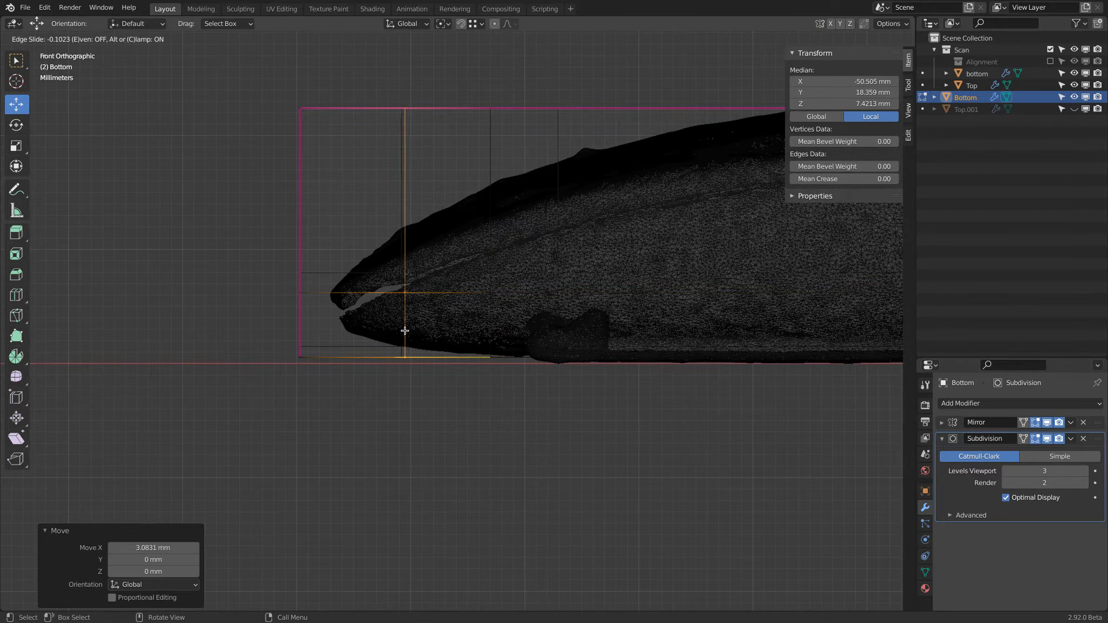
{"action": "left_click", "coordinate": [399, 330]}
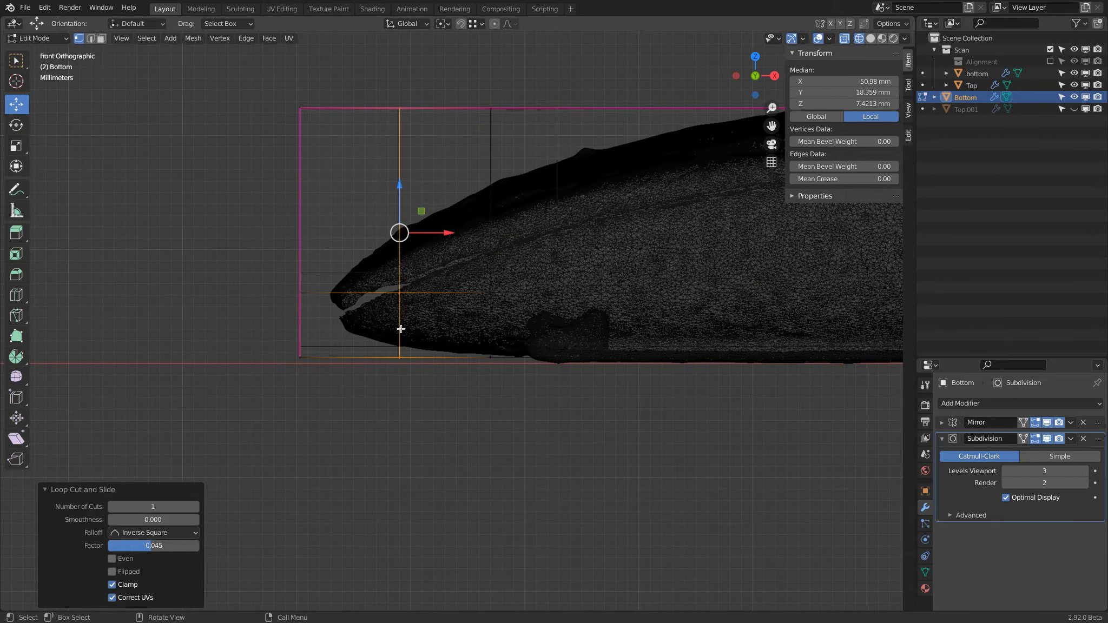
{"action": "key", "text": "a"}
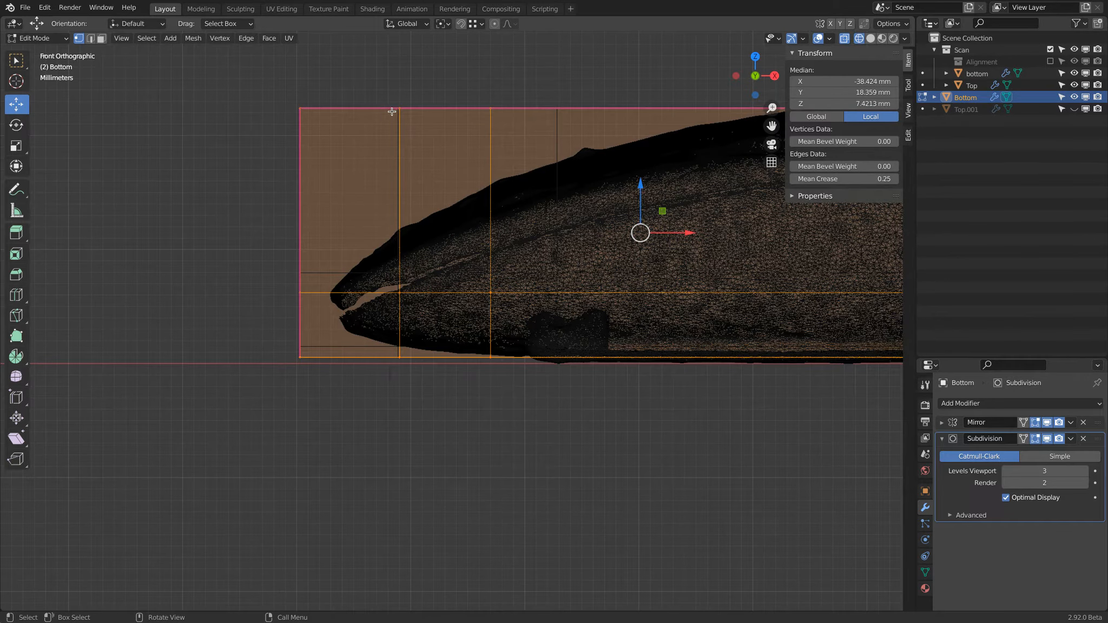
{"action": "left_click", "coordinate": [1024, 439]}
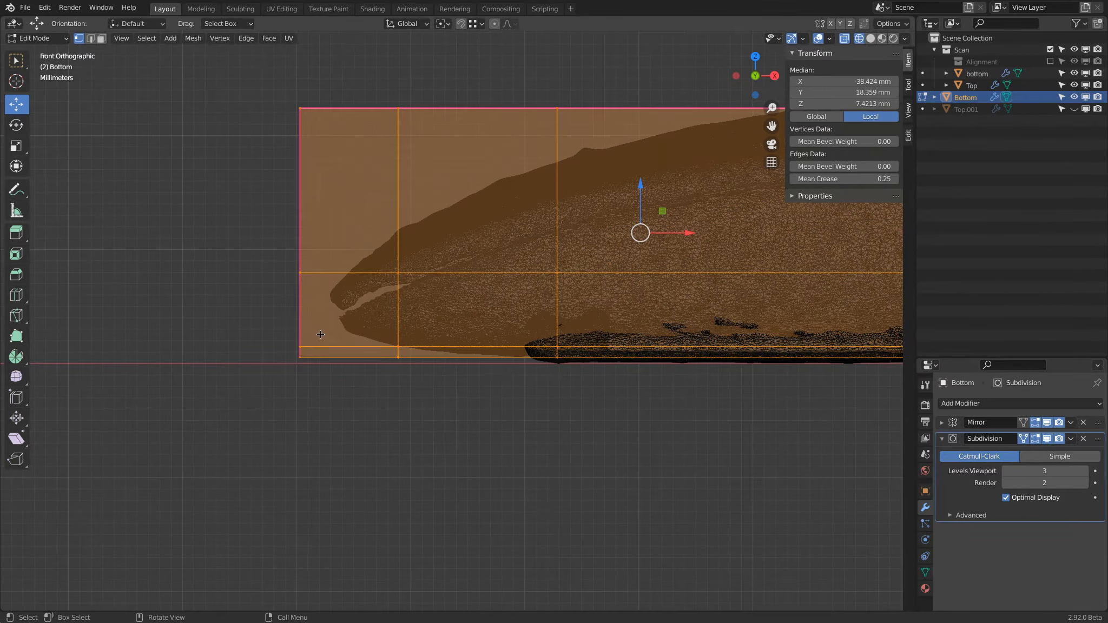
{"action": "key", "text": "alt+a"}
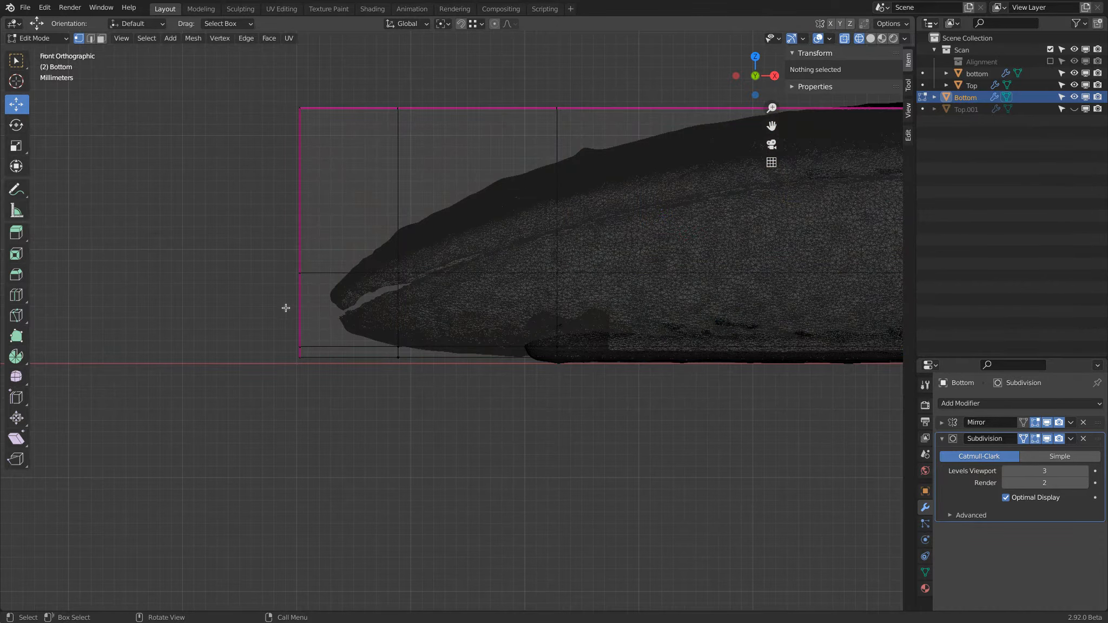
Step: Box-select the lower vertices of the mesh's end edge and, in the back view, raise them about 4.17 mm in Z
{"action": "key", "text": "b"}
{"action": "left_click_drag", "start_coordinate": [278, 325], "coordinate": [334, 382]}
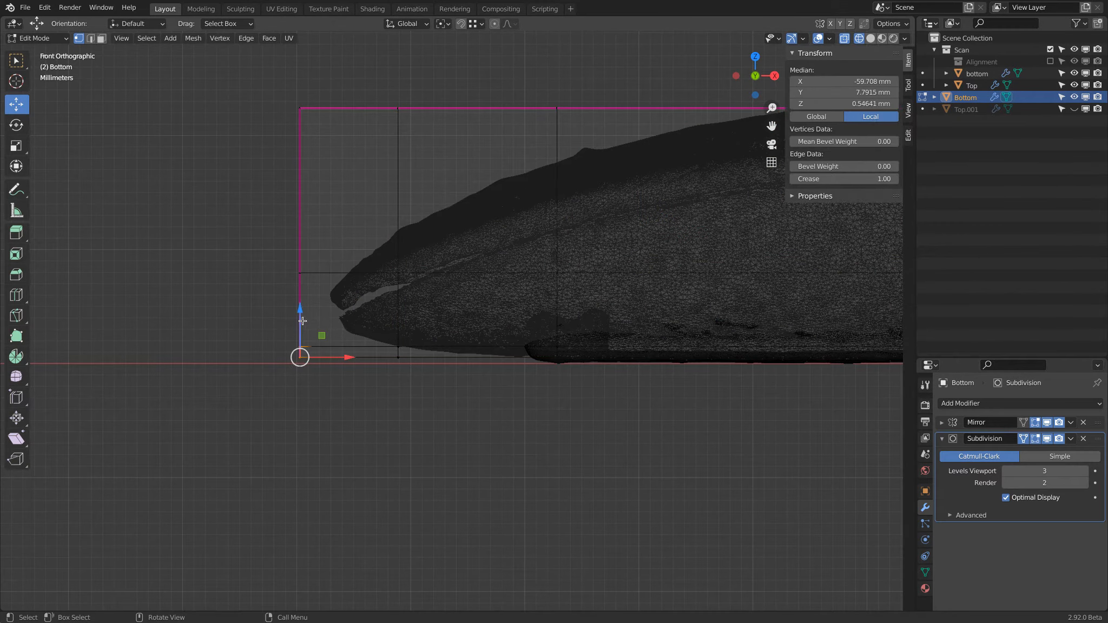
{"action": "left_click_drag", "start_coordinate": [280, 245], "coordinate": [335, 482]}
{"action": "middle_click_drag", "start_coordinate": [247, 348], "coordinate": [291, 333]}
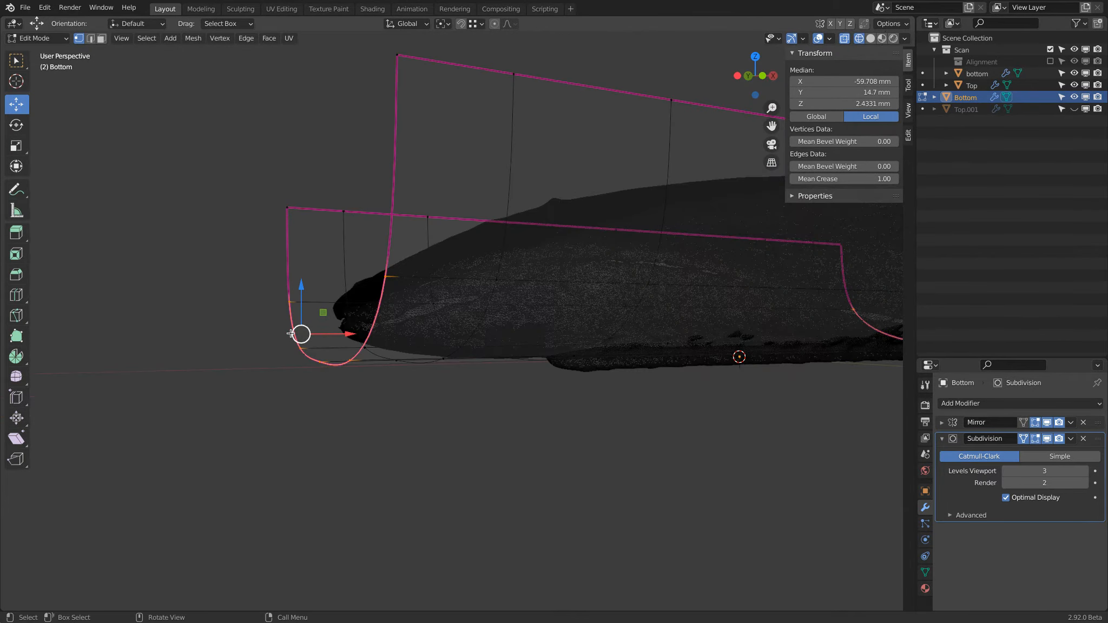
{"action": "left_click", "coordinate": [748, 76]}
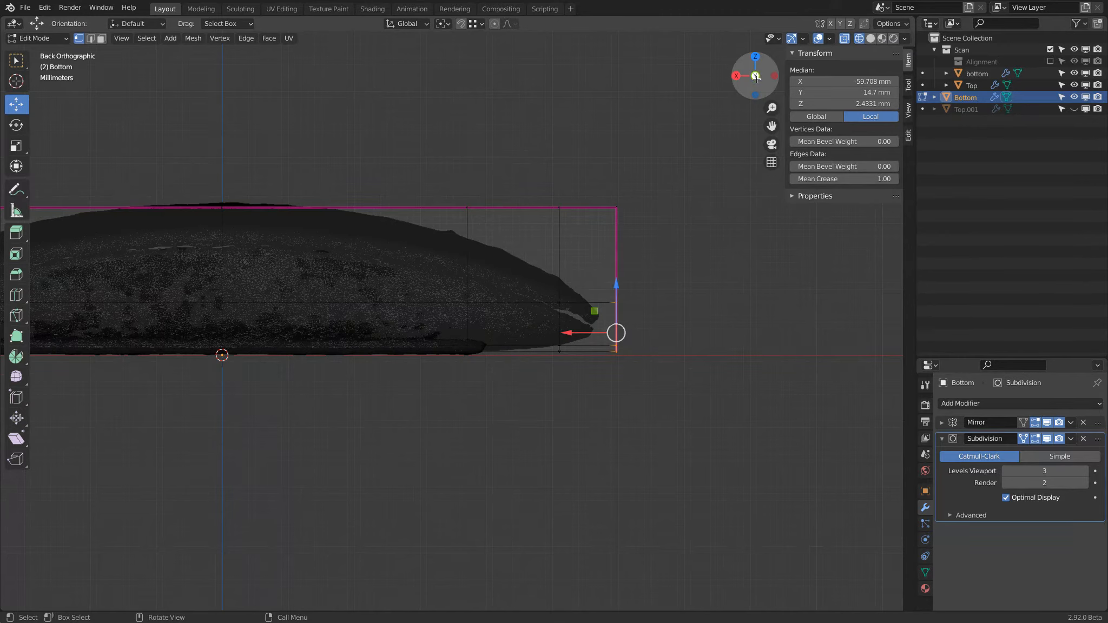
{"action": "scroll", "coordinate": [614, 347], "scroll_direction": "up", "scroll_amount": 3}
{"action": "left_click_drag", "start_coordinate": [607, 352], "coordinate": [608, 304]}
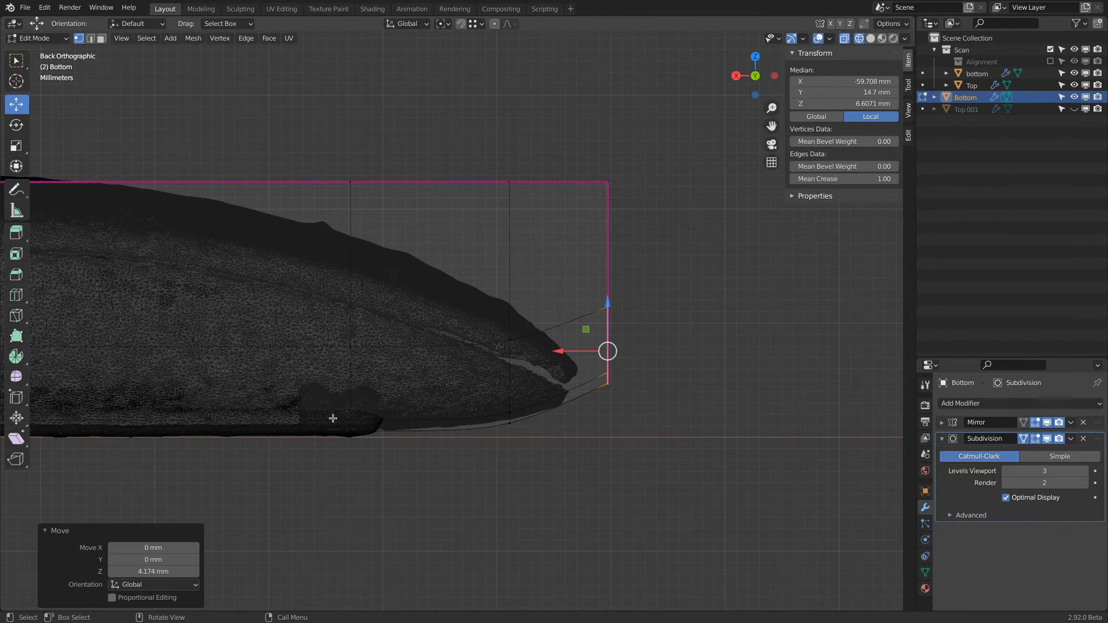
Step: Try dissolving the inner vertical edge loop and check how the smoothed bottom curve follows the scan
{"action": "key", "text": "a"}
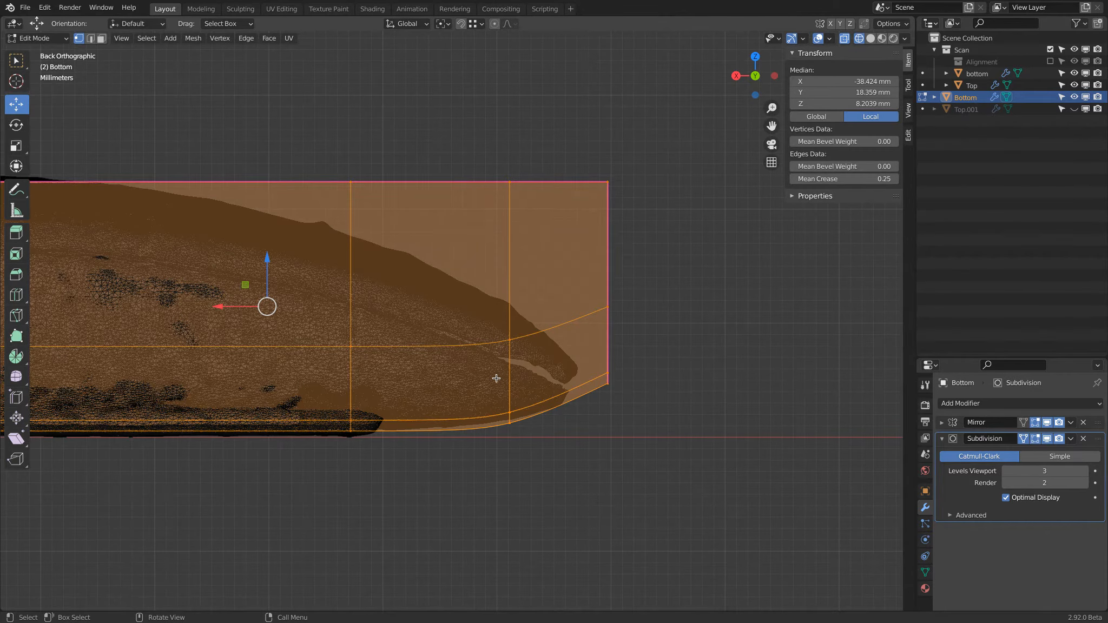
{"action": "left_click", "coordinate": [509, 210], "text": "alt"}
{"action": "left_click", "coordinate": [349, 220], "text": "alt+shift"}
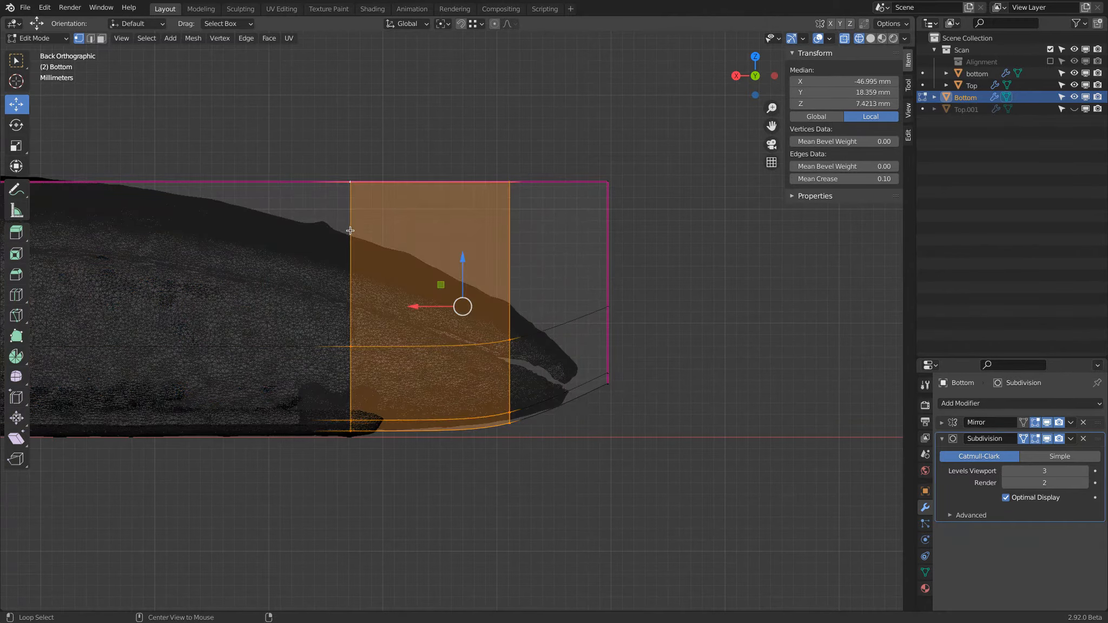
{"action": "left_click", "coordinate": [349, 230], "text": "alt"}
{"action": "key", "text": "x"}
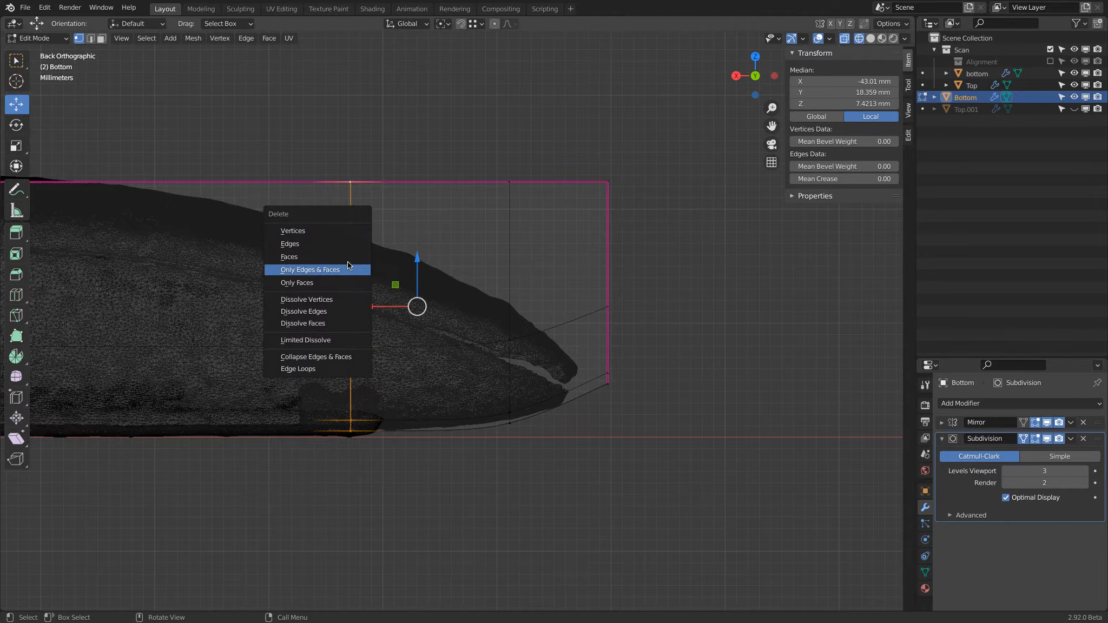
{"action": "left_click", "coordinate": [344, 311]}
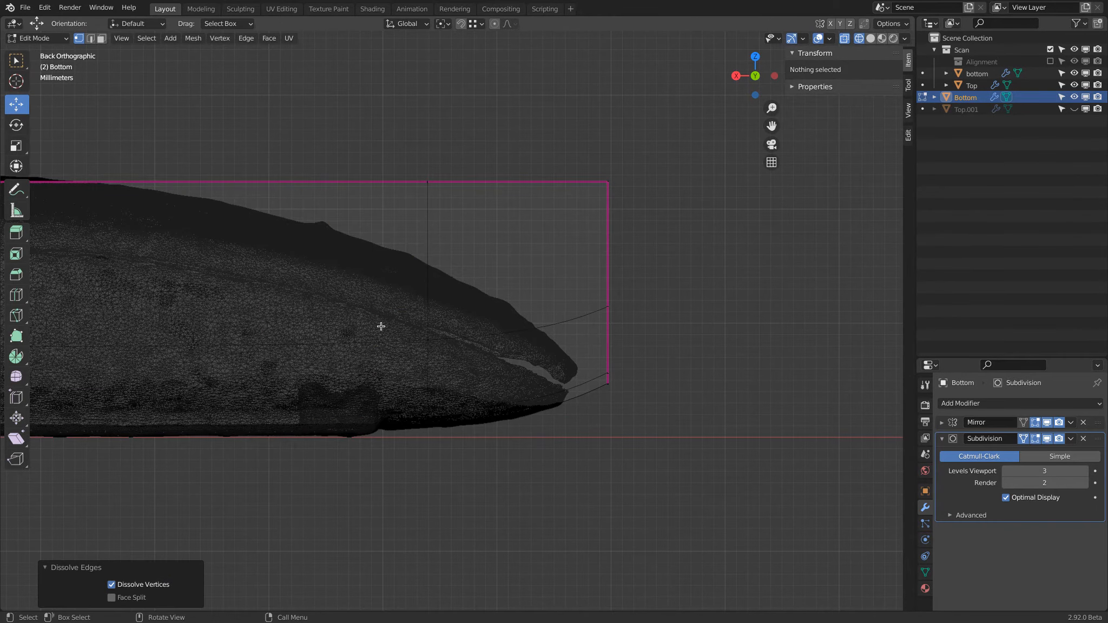
{"action": "key", "text": "a"}
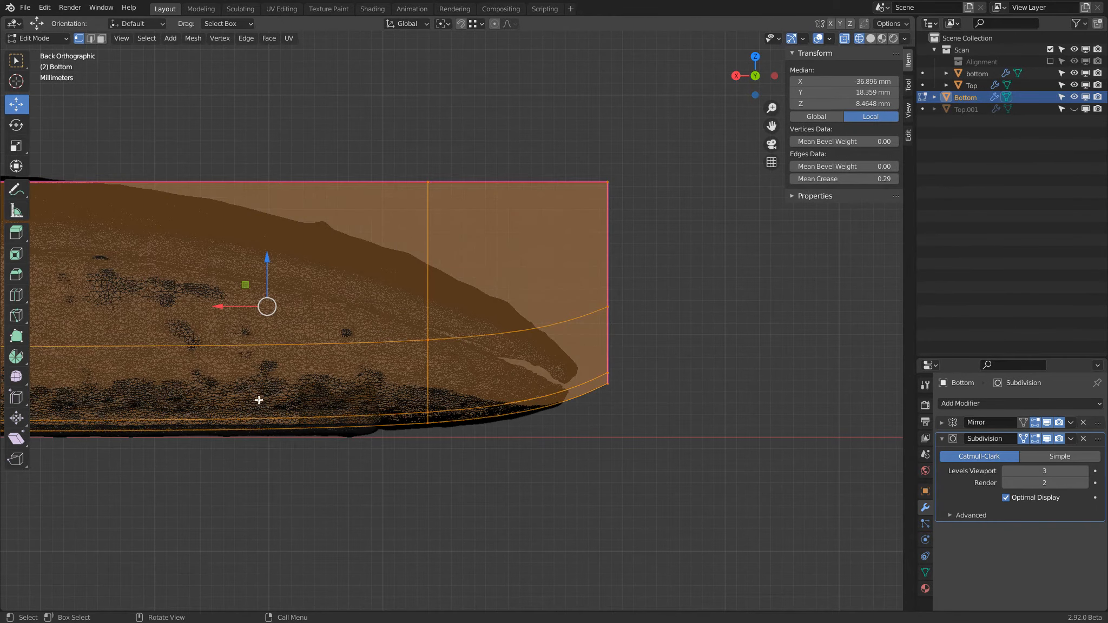
{"action": "scroll", "coordinate": [130, 435], "scroll_direction": "down", "scroll_amount": 2}
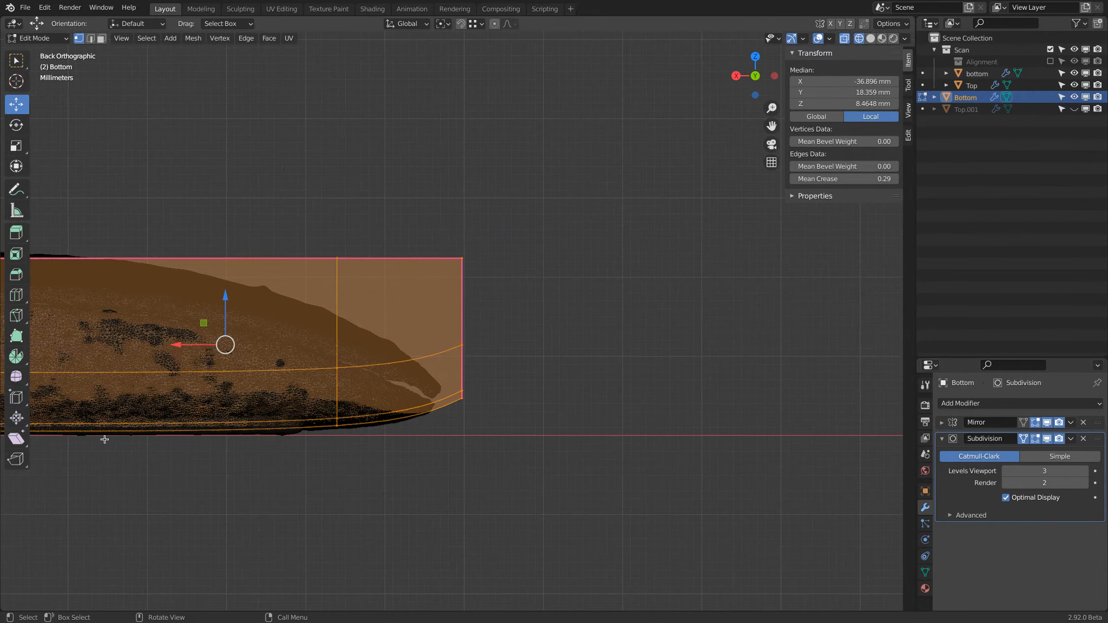
{"action": "scroll", "coordinate": [100, 439], "scroll_direction": "down", "scroll_amount": 2}
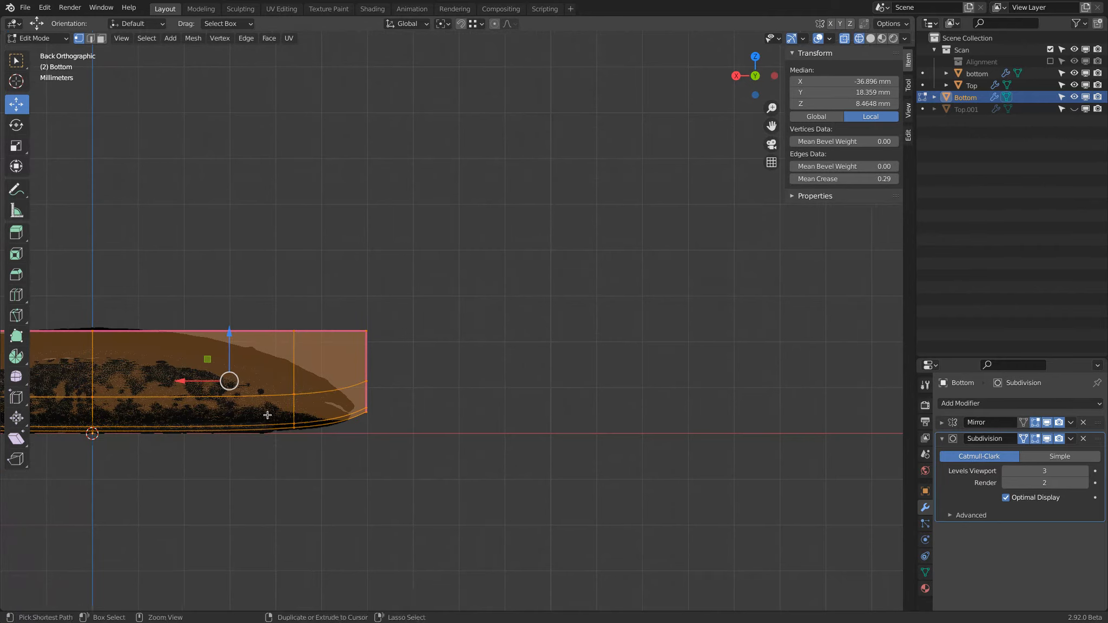
Step: Undo the dissolving of the edge loop and select the whole mesh
{"action": "key", "text": "ctrl+z"}
{"action": "key", "text": "ctrl+z"}
{"action": "key", "text": "a"}
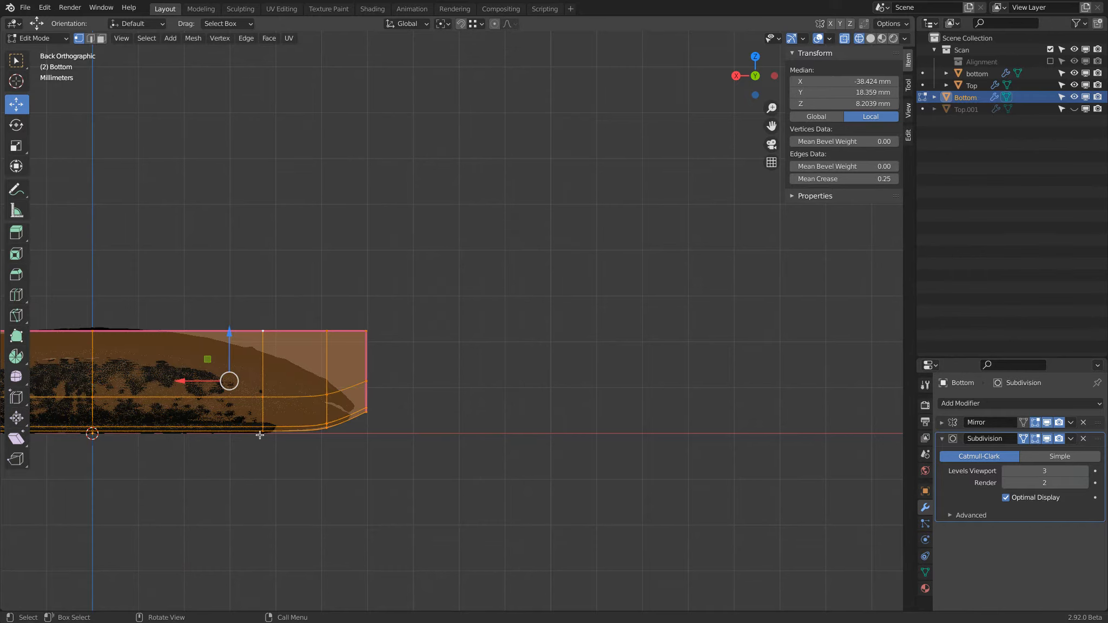
Step: Check the bottom edge's vertices and compare the mesh with on-cage subdivision display off and on
{"action": "left_click", "coordinate": [102, 439]}
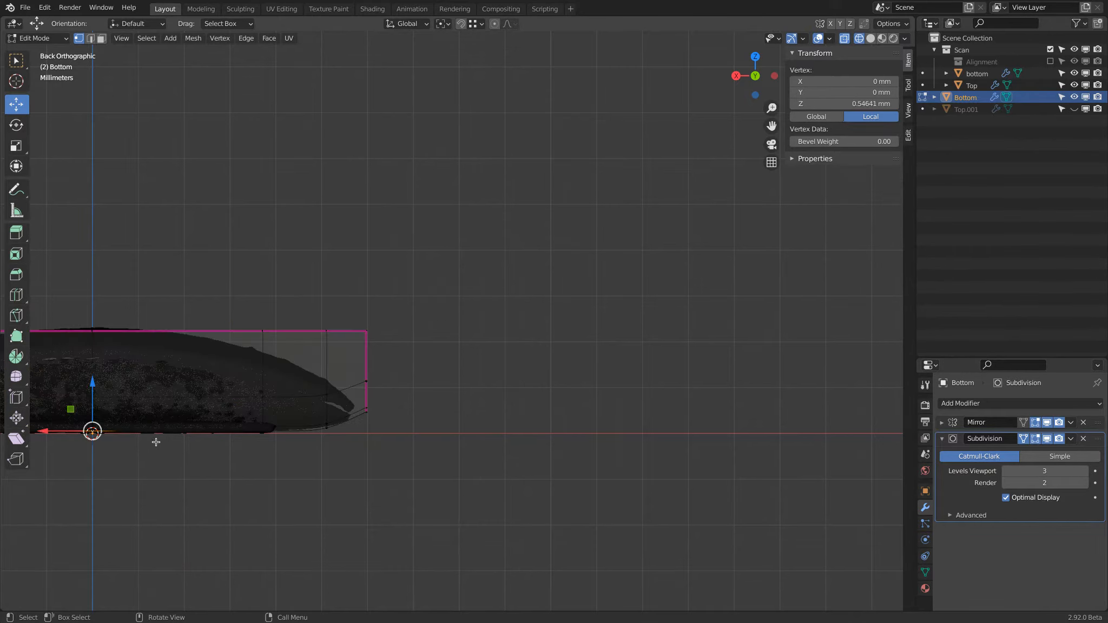
{"action": "left_click", "coordinate": [255, 443], "text": "shift"}
{"action": "left_click", "coordinate": [331, 441], "text": "shift"}
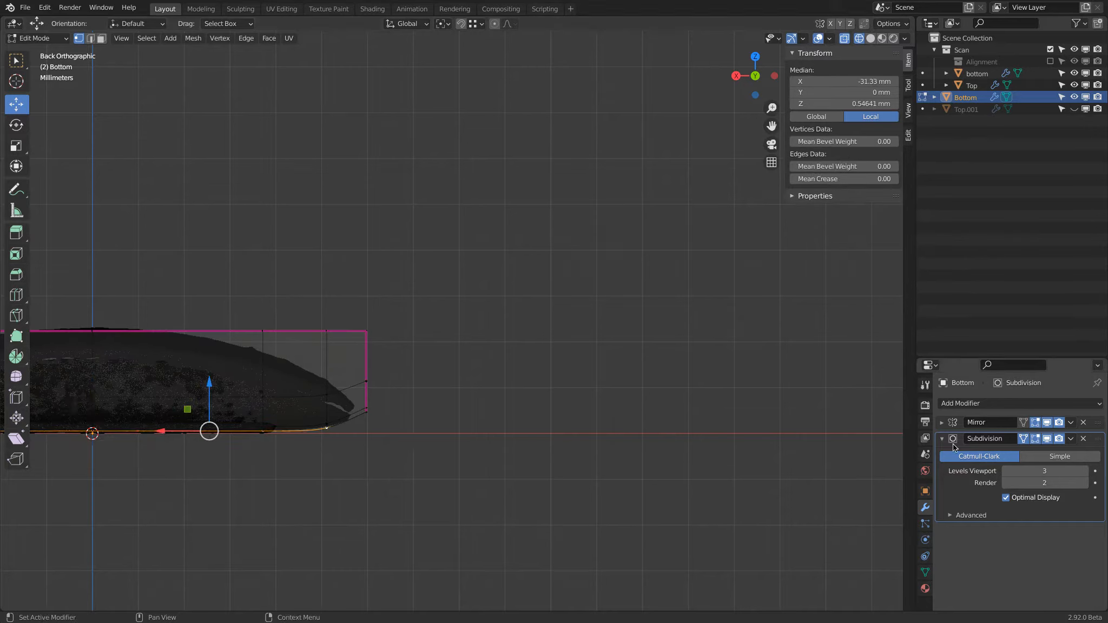
{"action": "left_click", "coordinate": [1023, 439]}
{"action": "key", "text": "a"}
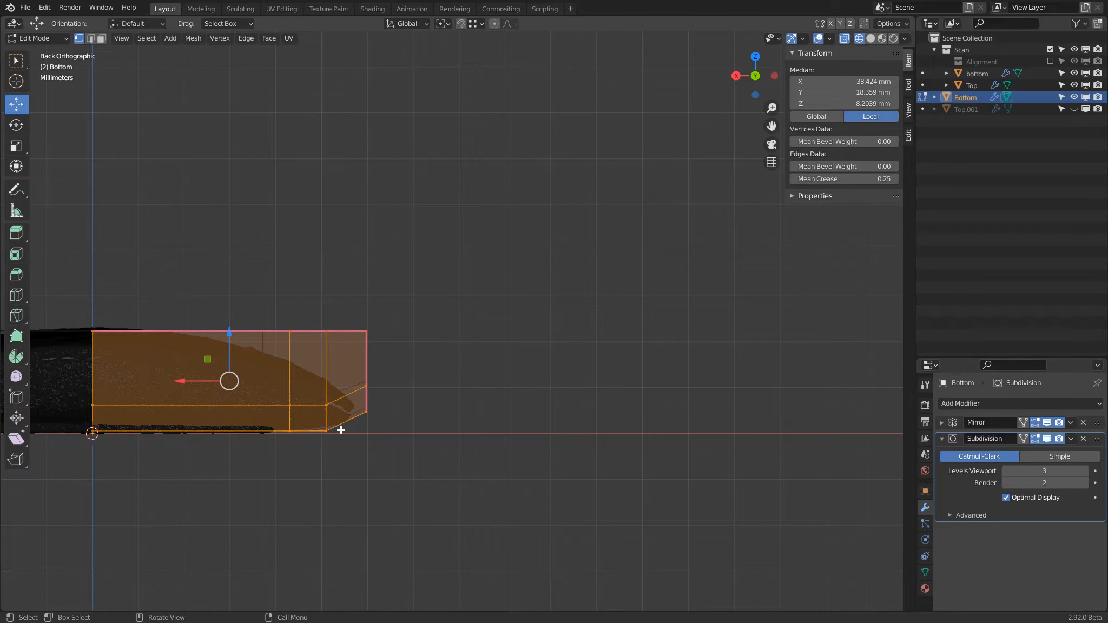
{"action": "left_click", "coordinate": [1023, 439]}
{"action": "scroll", "coordinate": [360, 419], "scroll_direction": "up", "scroll_amount": 5}
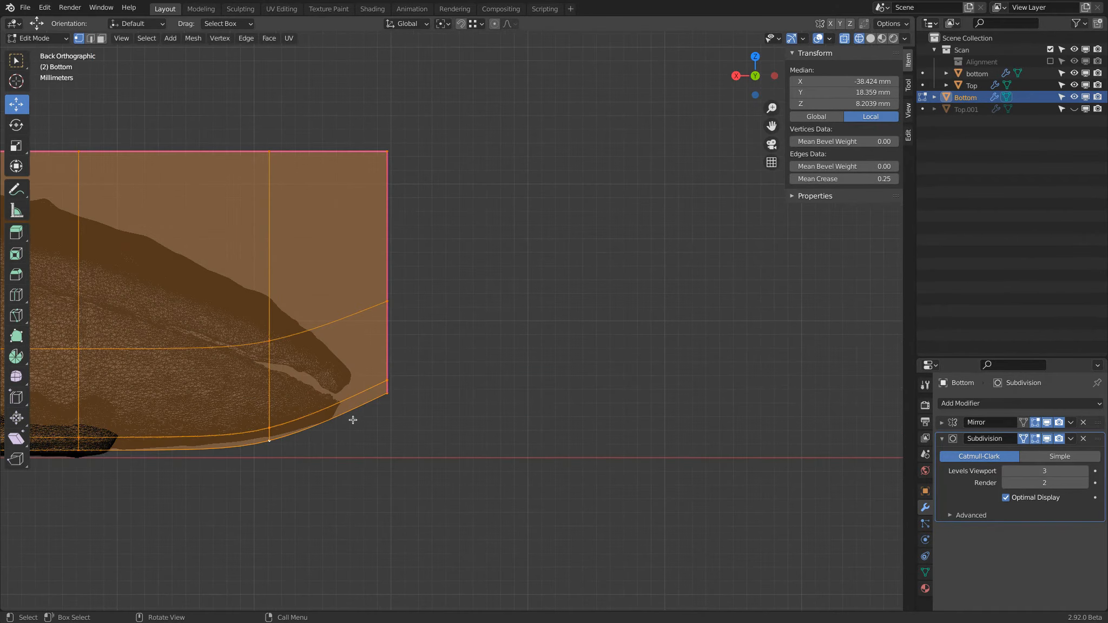
{"action": "left_click", "coordinate": [268, 376], "text": "alt"}
{"action": "key", "text": "g"}
{"action": "key", "text": "x"}
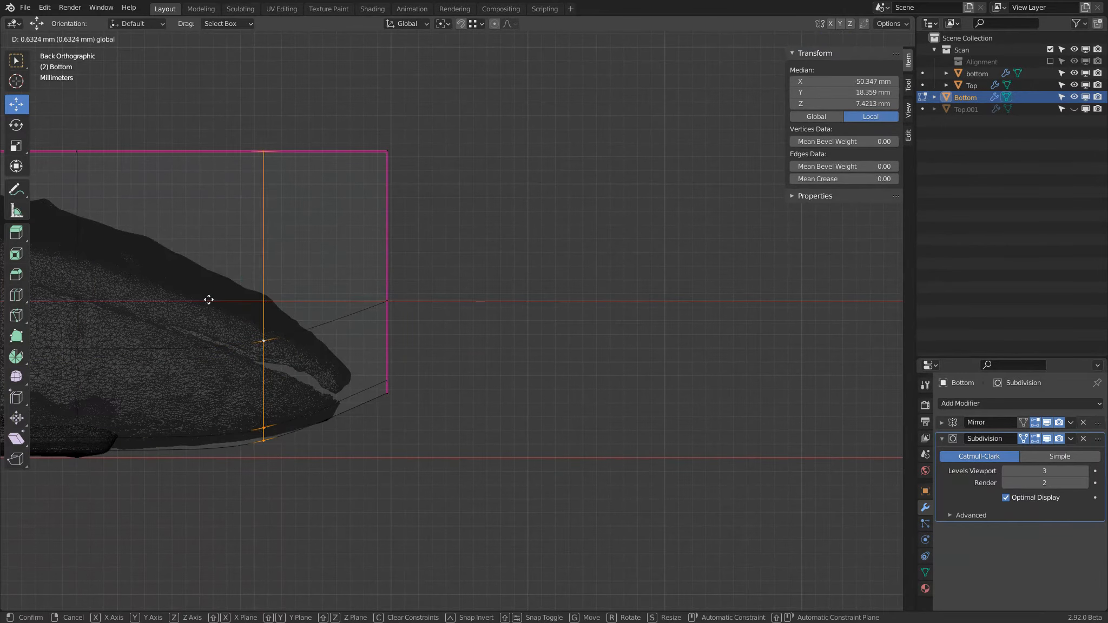
{"action": "left_click", "coordinate": [227, 299]}
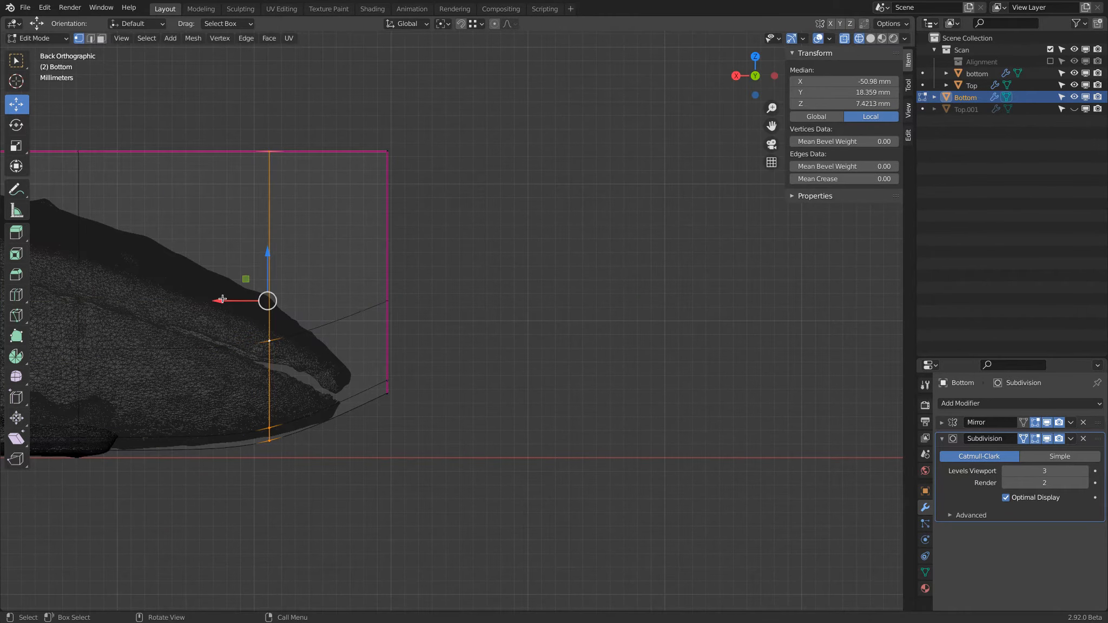
Step: Box-select the lower vertices of the mesh's end edge and fine-tune their Z height so the smoothed underside follows the scan
{"action": "middle_click_drag", "start_coordinate": [301, 434], "coordinate": [403, 430], "text": "shift"}
{"action": "key", "text": "alt+a"}
{"action": "left_click_drag", "start_coordinate": [341, 285], "coordinate": [417, 491]}
{"action": "left_click_drag", "start_coordinate": [373, 359], "coordinate": [376, 353]}
{"action": "key", "text": "a"}
{"action": "key", "text": "a"}
{"action": "left_click_drag", "start_coordinate": [472, 251], "coordinate": [529, 439]}
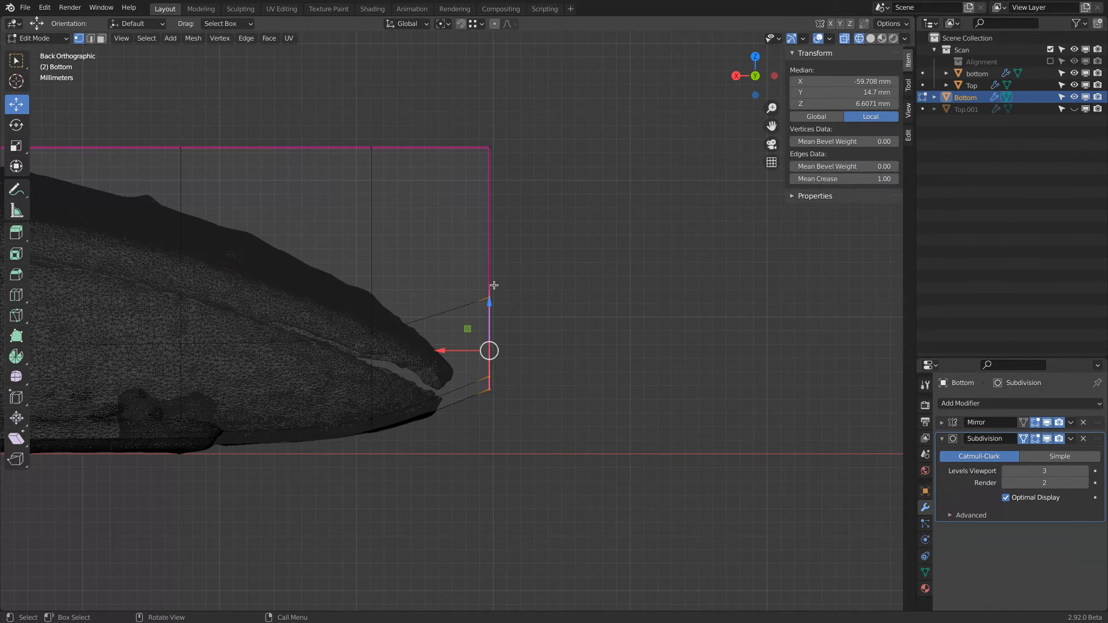
{"action": "left_click_drag", "start_coordinate": [490, 303], "coordinate": [493, 312]}
{"action": "key", "text": "a"}
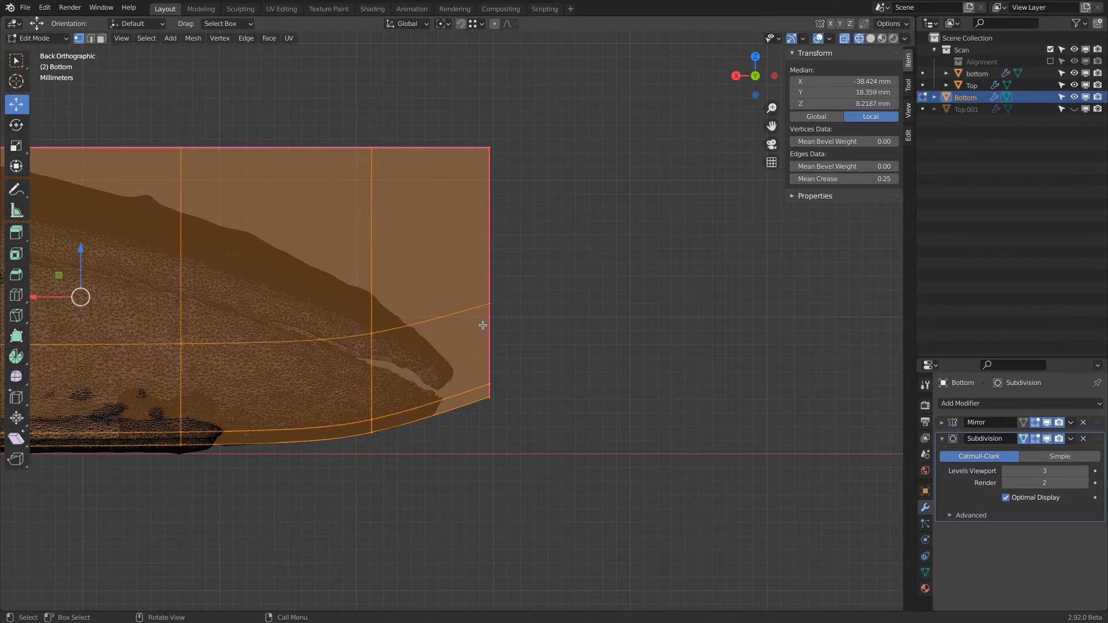
Step: Add a centred vertical loop cut through the wide section beside the mirror plane and return to object mode
{"action": "middle_click_drag", "start_coordinate": [211, 334], "coordinate": [500, 313], "text": "shift"}
{"action": "scroll", "coordinate": [499, 314], "scroll_direction": "down", "scroll_amount": 3}
{"action": "key", "text": "ctrl+e"}
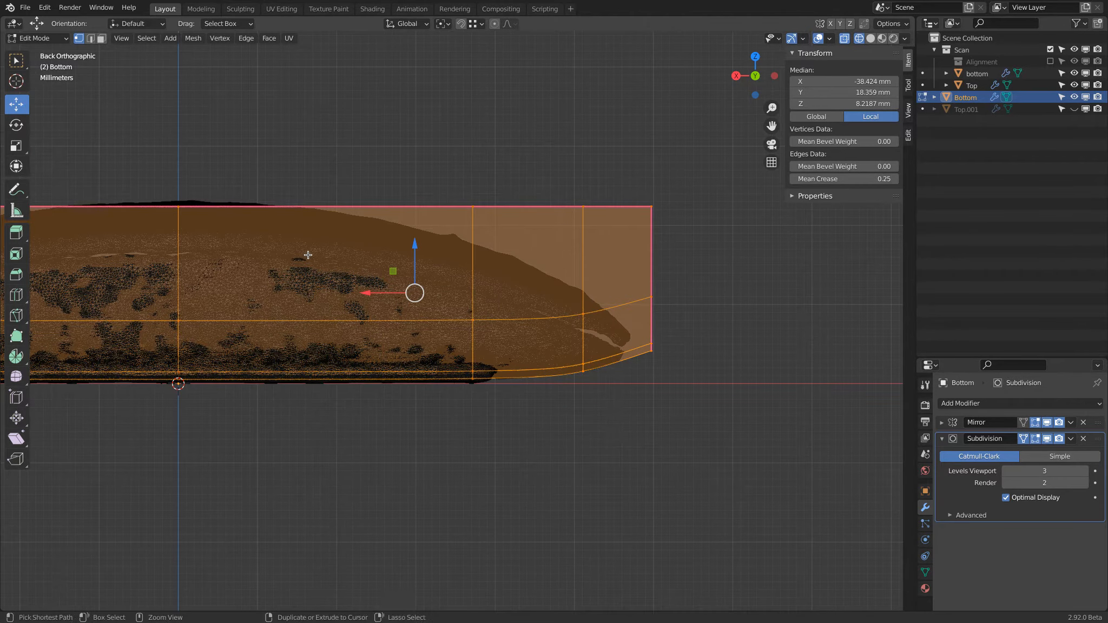
{"action": "key", "text": "ctrl+r"}
{"action": "left_click", "coordinate": [334, 205]}
{"action": "left_click", "coordinate": [334, 206]}
{"action": "key", "text": "a"}
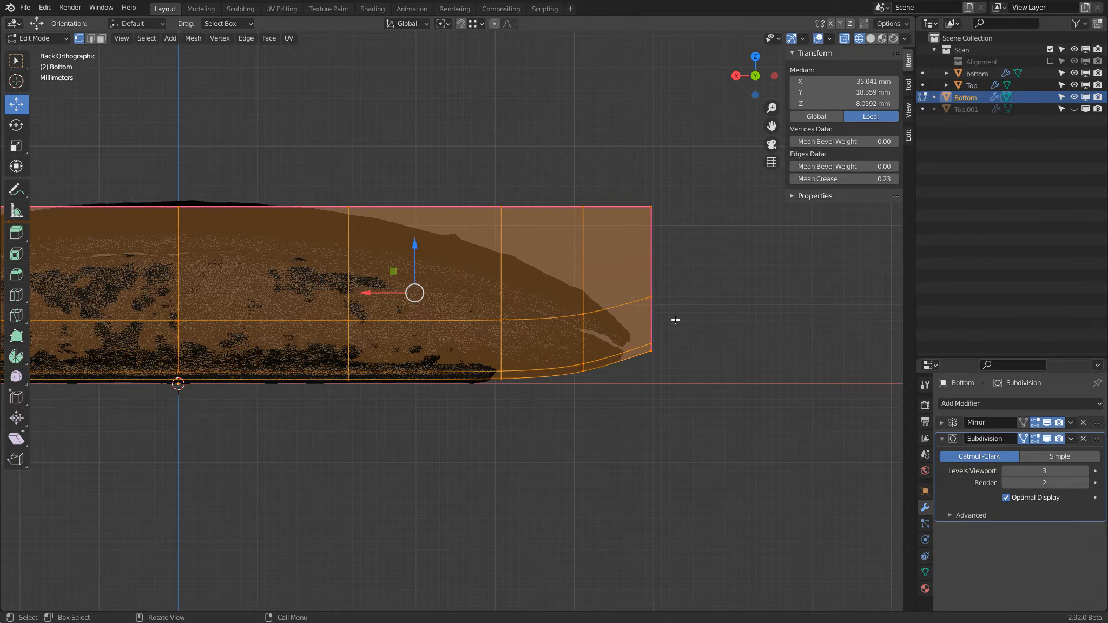
{"action": "key", "text": "Tab"}
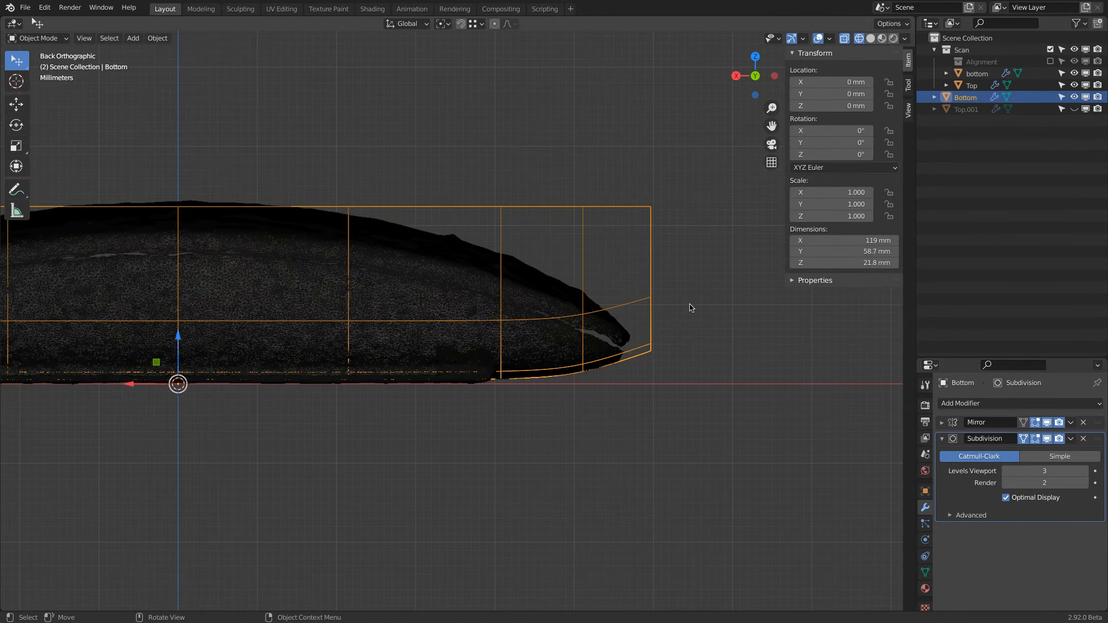
{"action": "key", "text": "KP_Decimal"}
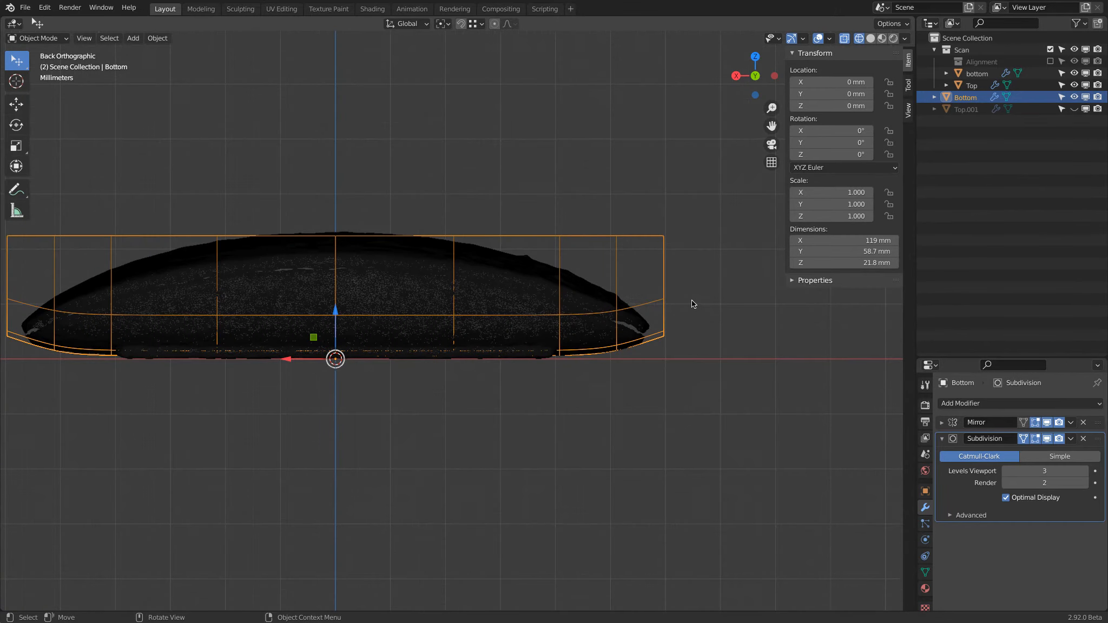
Step: Unhide Top.001, compare its end with Bottom's end in solid shading from the front, and switch back to wireframe
{"action": "key", "text": "KP_7"}
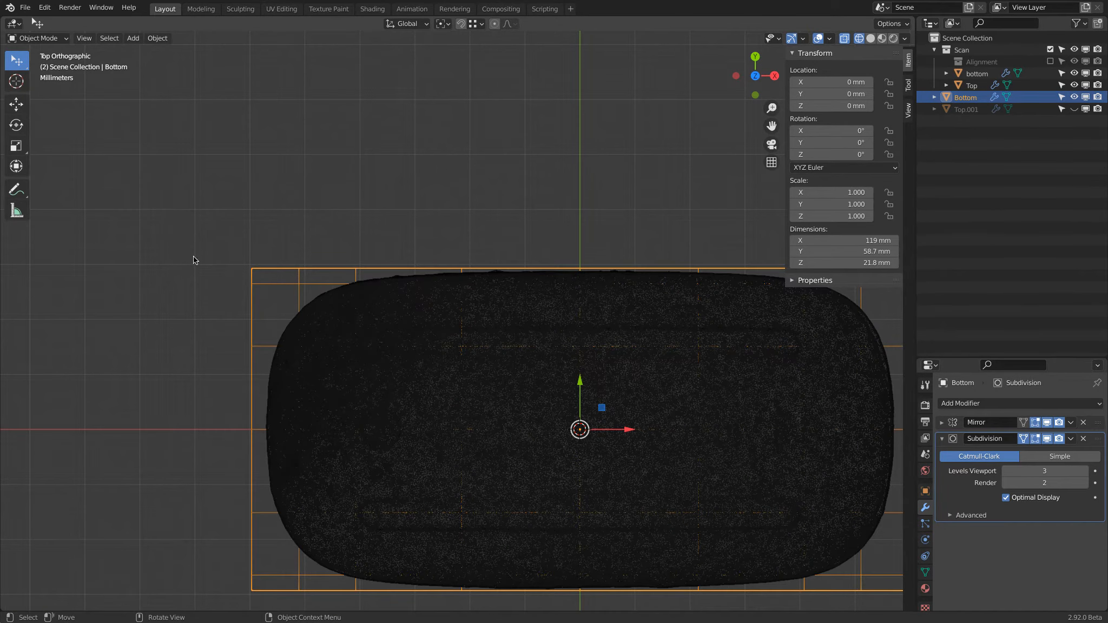
{"action": "key", "text": "alt+z"}
{"action": "middle_click_drag", "start_coordinate": [606, 279], "coordinate": [617, 138]}
{"action": "left_click", "coordinate": [1076, 110]}
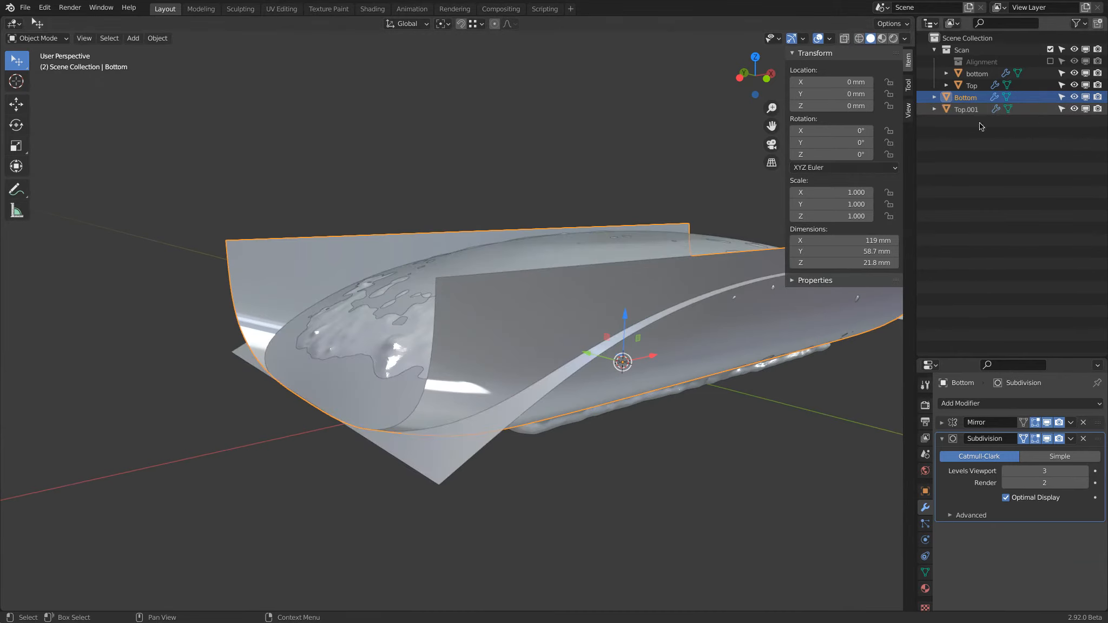
{"action": "middle_click_drag", "start_coordinate": [651, 218], "coordinate": [633, 189]}
{"action": "key", "text": "KP_1"}
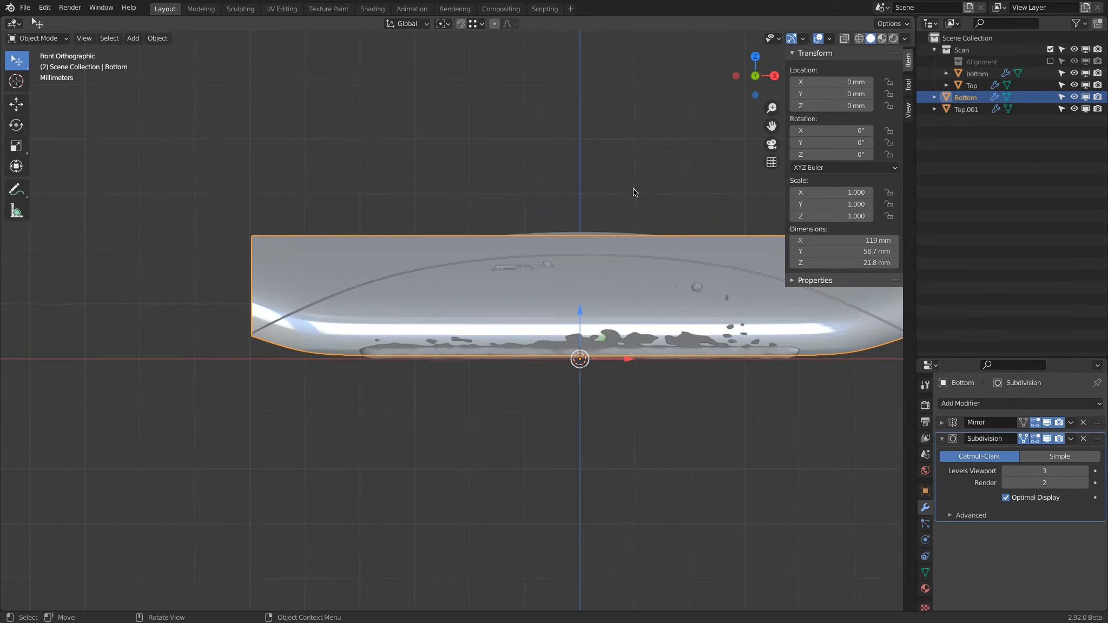
{"action": "middle_click_drag", "start_coordinate": [308, 322], "coordinate": [440, 281], "text": "shift"}
{"action": "scroll", "coordinate": [439, 281], "scroll_direction": "up", "scroll_amount": 5}
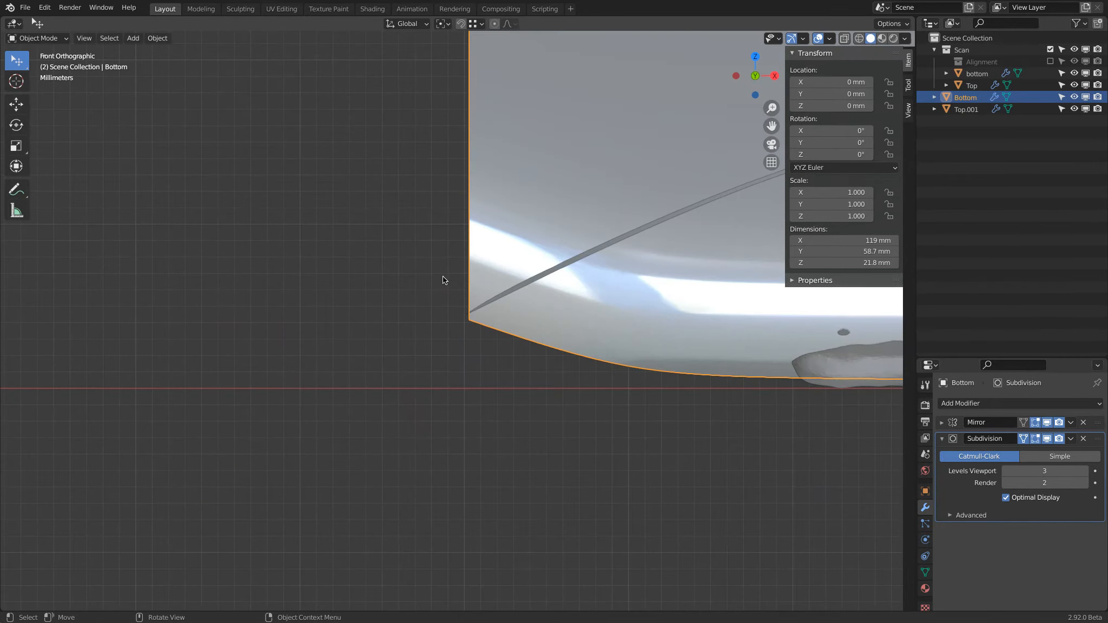
{"action": "key", "text": "shift+z"}
{"action": "middle_click_drag", "start_coordinate": [464, 302], "coordinate": [381, 341], "text": "shift"}
{"action": "key", "text": "Tab"}
{"action": "left_click", "coordinate": [384, 301], "text": "alt"}
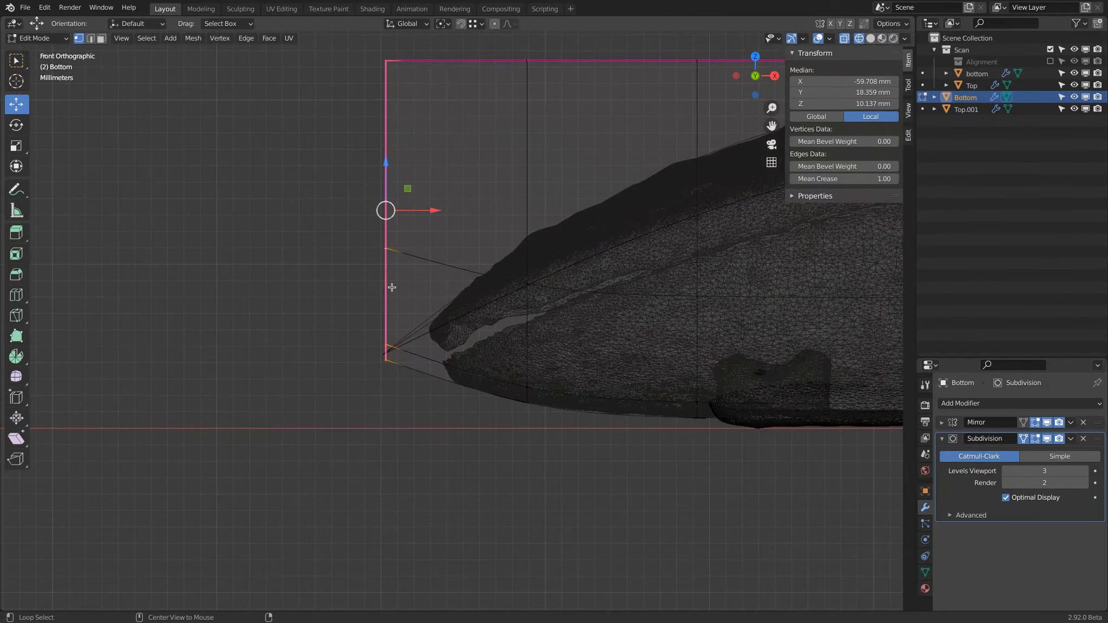
{"action": "left_click_drag", "start_coordinate": [439, 214], "coordinate": [442, 212]}
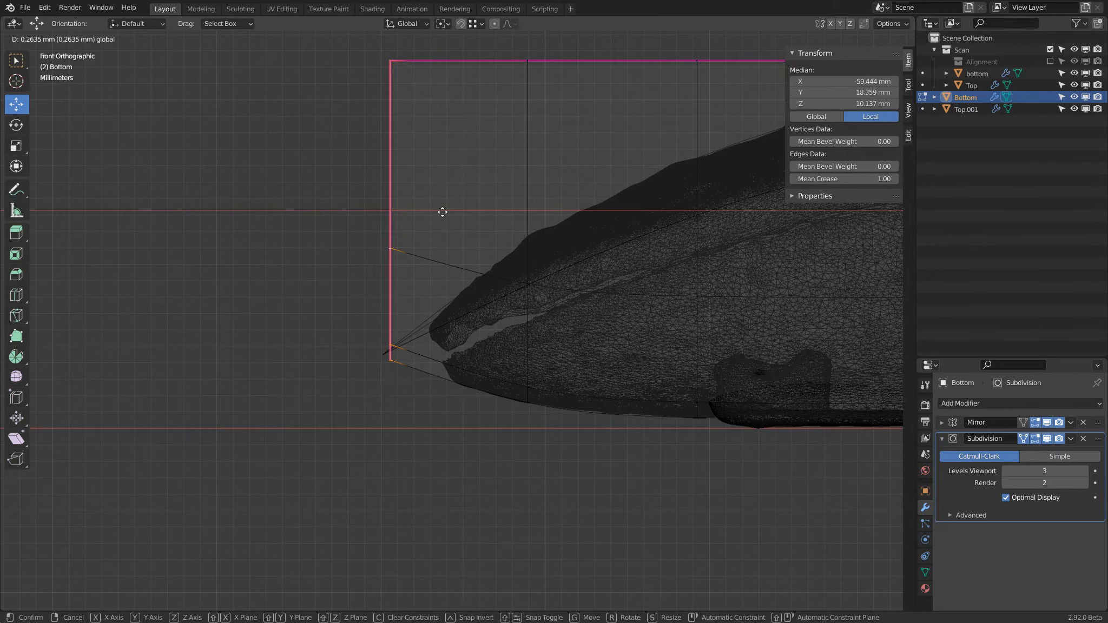
{"action": "left_click_drag", "start_coordinate": [443, 212], "coordinate": [442, 212]}
{"action": "right_click", "coordinate": [443, 212]}
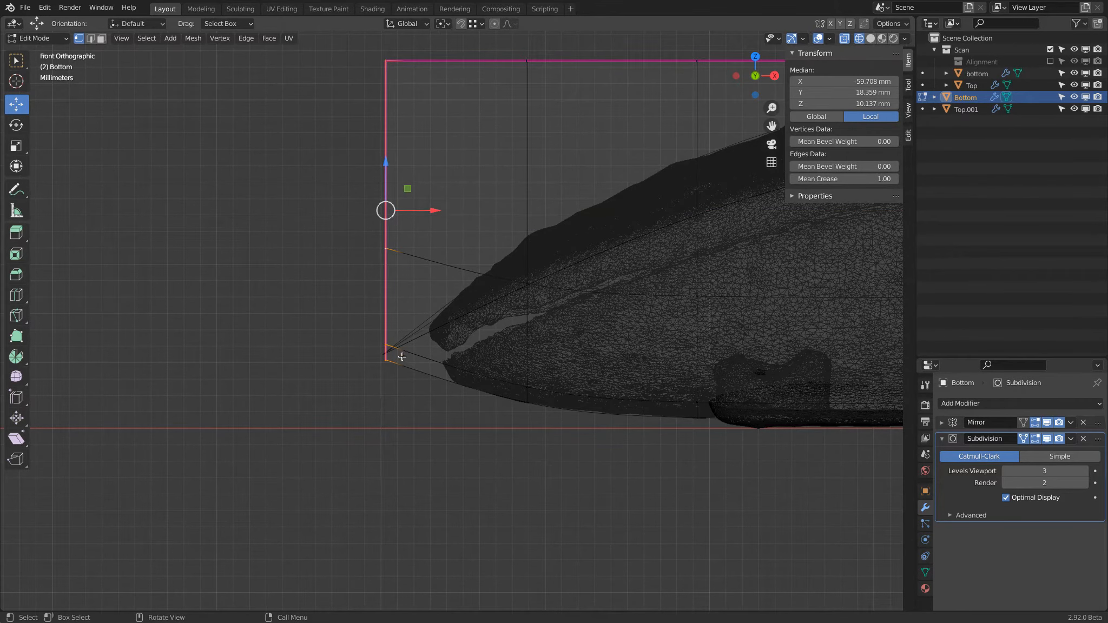
{"action": "scroll", "coordinate": [390, 372], "scroll_direction": "down", "scroll_amount": 4}
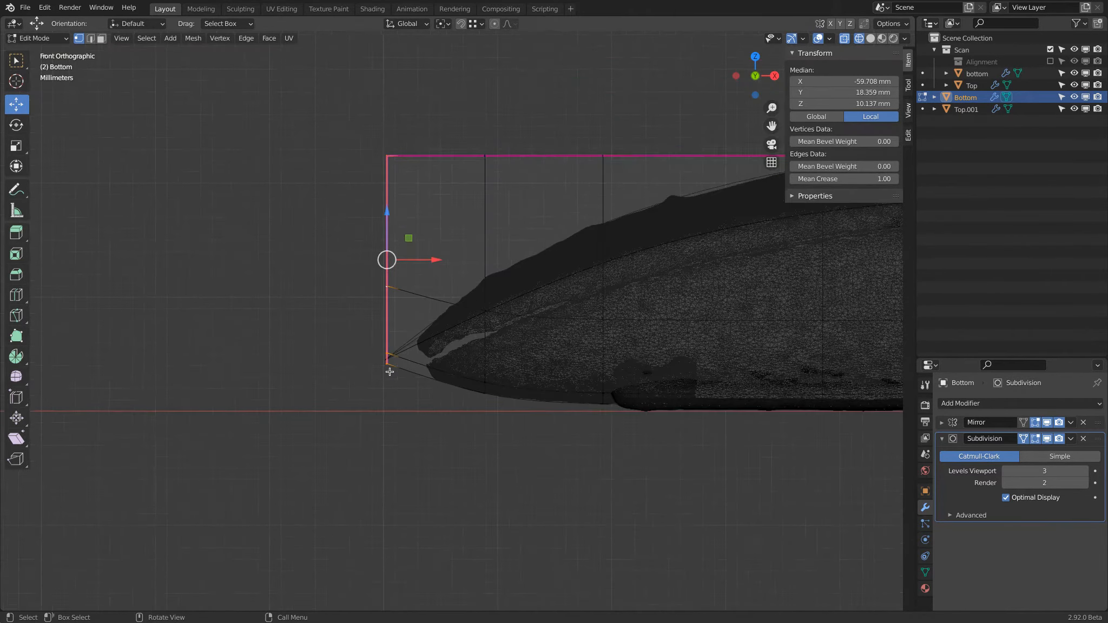
{"action": "key", "text": "Tab"}
Step: Add a plane mesh at the origin in the top view and enter edit mode
{"action": "scroll", "coordinate": [390, 373], "scroll_direction": "down", "scroll_amount": 4}
{"action": "middle_click_drag", "start_coordinate": [549, 373], "coordinate": [472, 347], "text": "shift"}
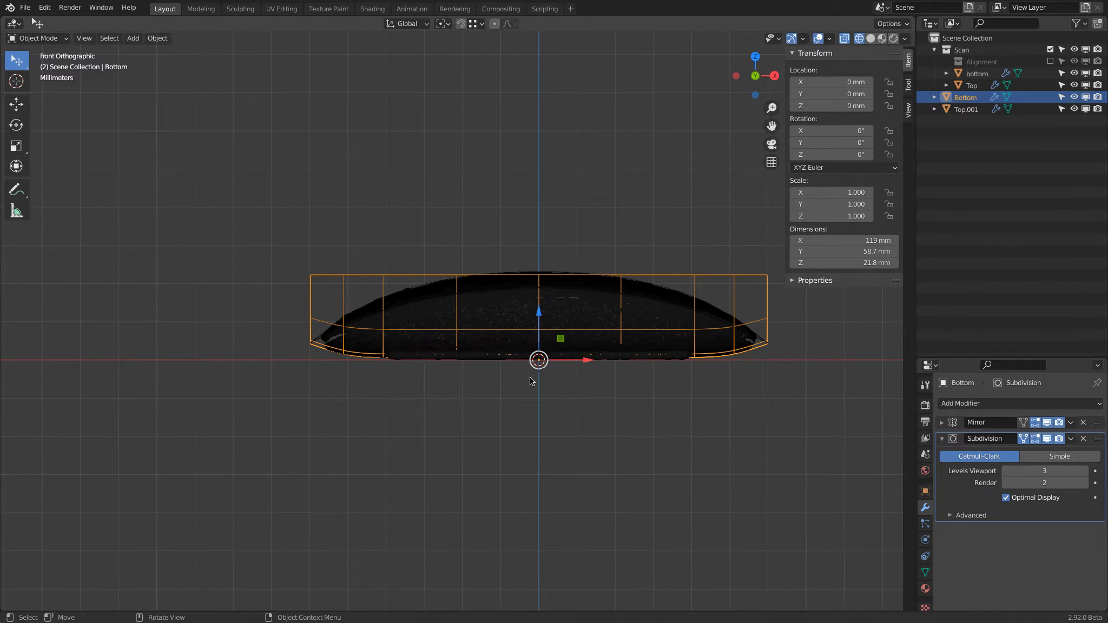
{"action": "key", "text": "KP_7"}
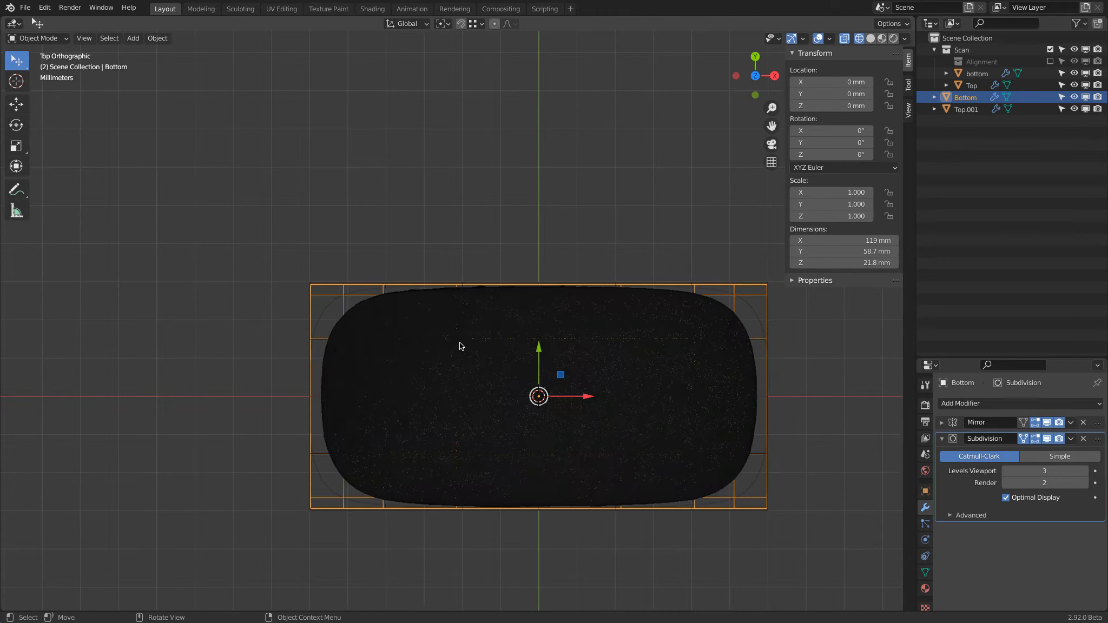
{"action": "middle_click_drag", "start_coordinate": [459, 345], "coordinate": [492, 221]}
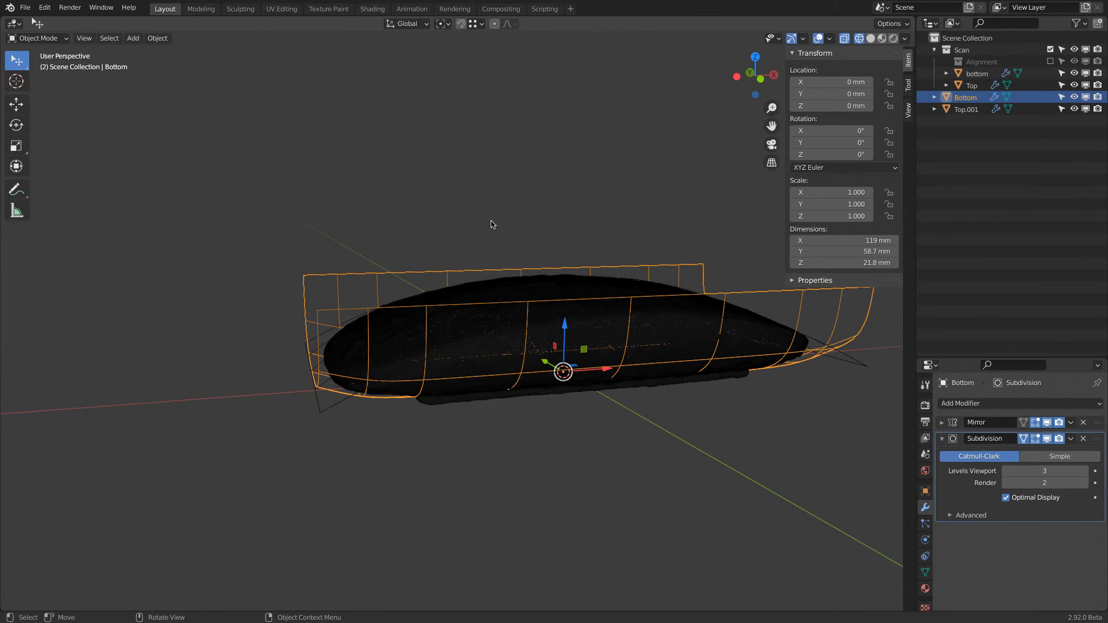
{"action": "key", "text": "KP_7"}
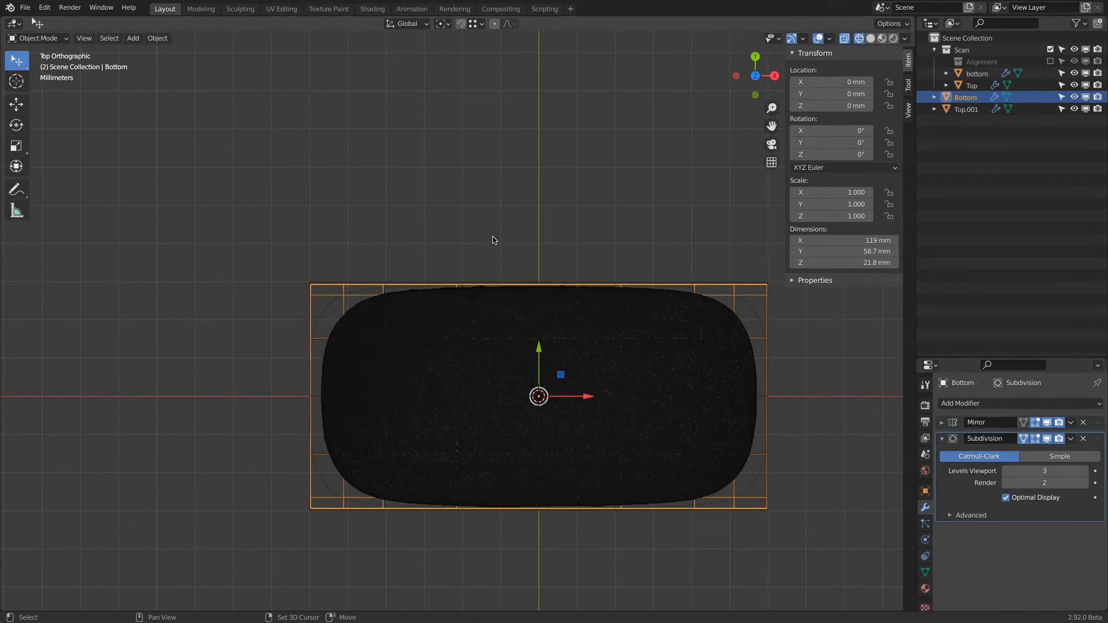
{"action": "key", "text": "shift+a"}
{"action": "mouse_move", "coordinate": [493, 237]}
{"action": "left_click", "coordinate": [550, 238]}
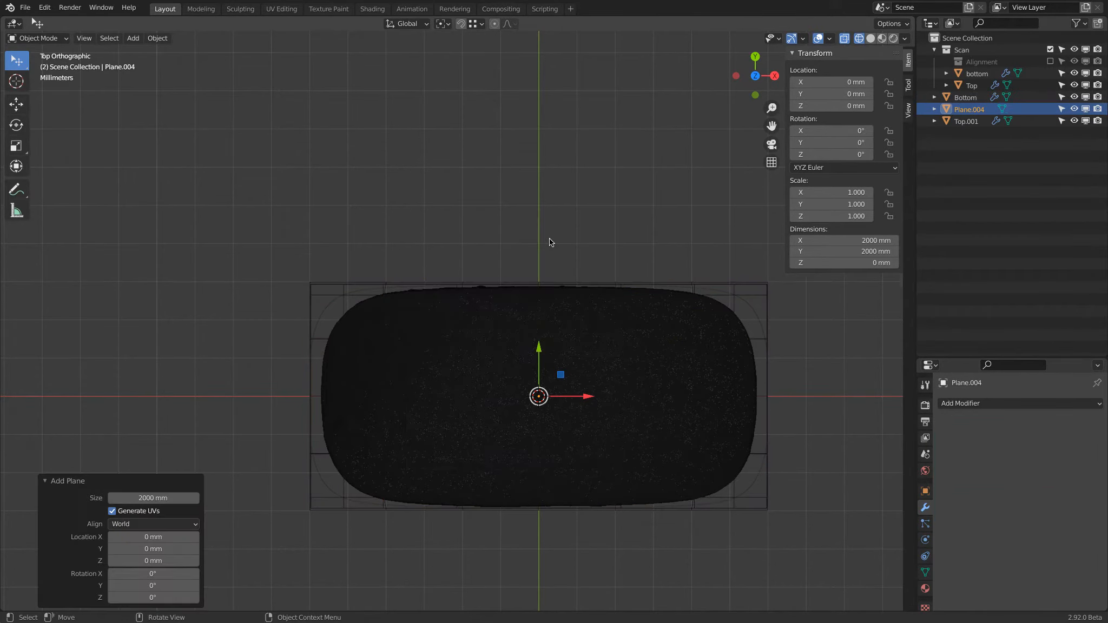
{"action": "key", "text": "Tab"}
Step: Scale the plane down uniformly to nearly Bottom's length and scale it by 0.502 in Y to match its width
{"action": "key", "text": "s"}
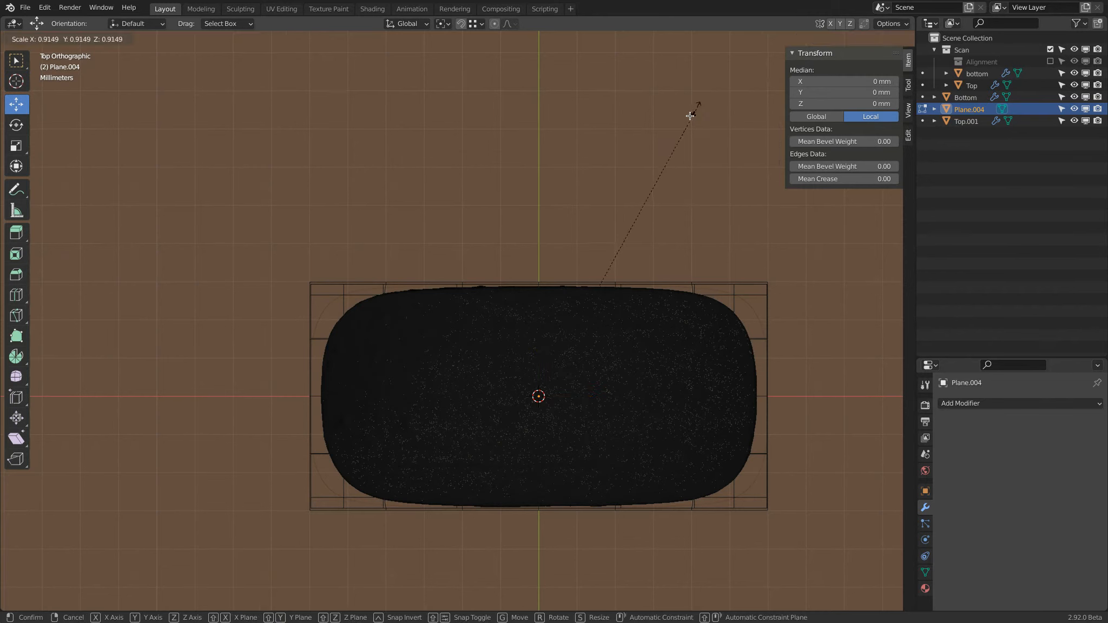
{"action": "left_click", "coordinate": [691, 115]}
{"action": "key", "text": "s"}
{"action": "left_click", "coordinate": [650, 198]}
{"action": "key", "text": "s"}
{"action": "left_click", "coordinate": [628, 246]}
{"action": "key", "text": "s"}
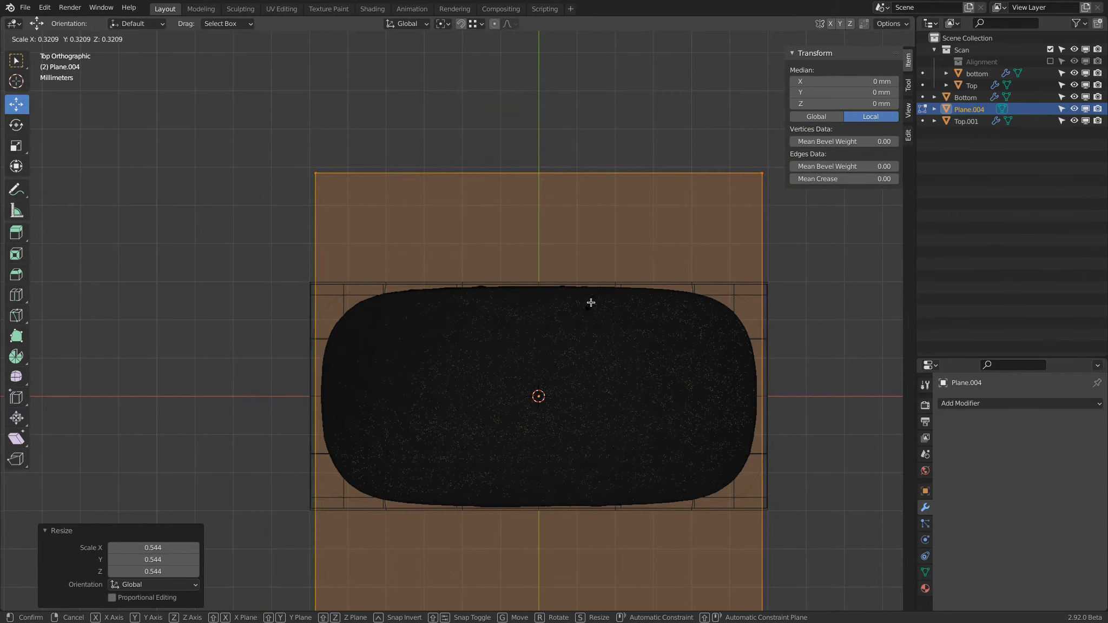
{"action": "left_click", "coordinate": [590, 302]}
{"action": "key", "text": "s"}
{"action": "key", "text": "y"}
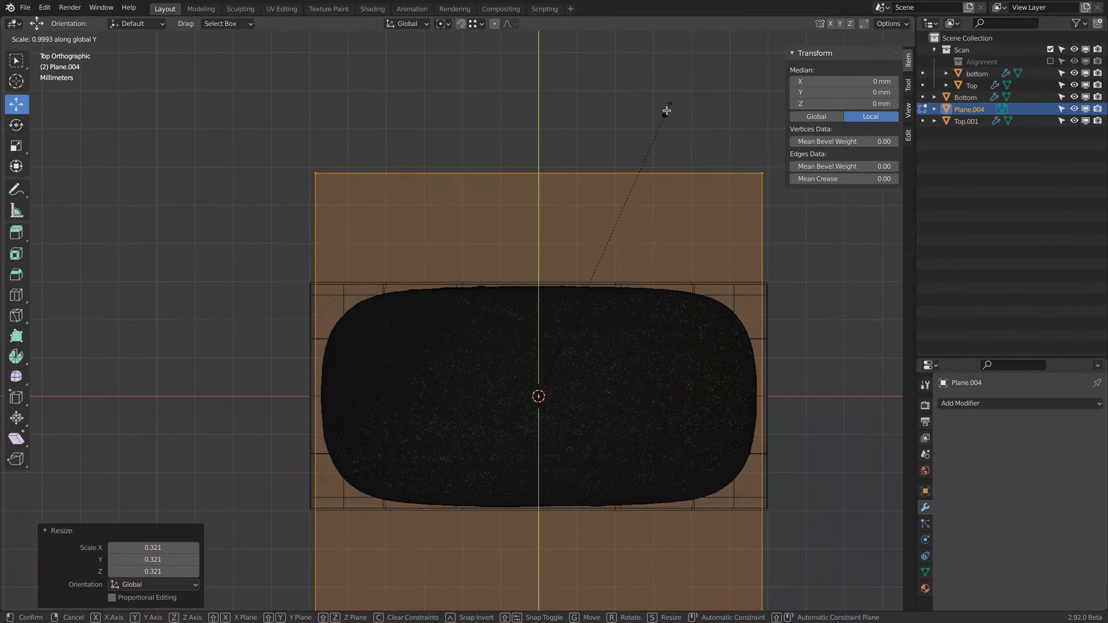
{"action": "left_click", "coordinate": [607, 248]}
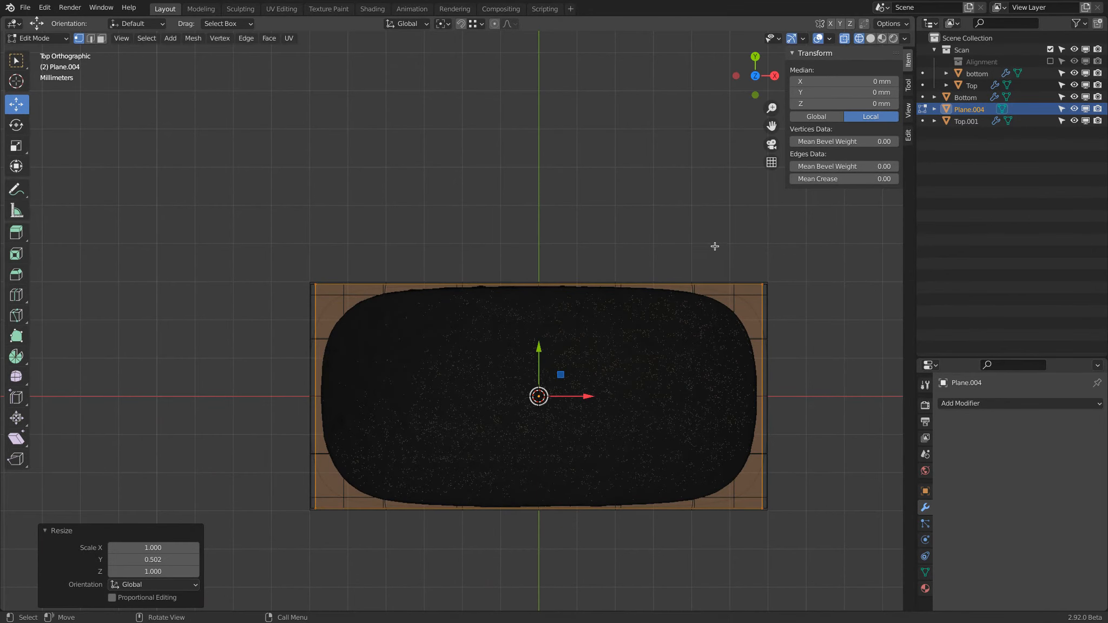
Step: Scale the plane uniformly by 0.988 so its edges sit just outside the scan's outline
{"action": "scroll", "coordinate": [714, 246], "scroll_direction": "up", "scroll_amount": 5}
{"action": "middle_click_drag", "start_coordinate": [721, 246], "coordinate": [662, 158], "text": "shift"}
{"action": "key", "text": "s"}
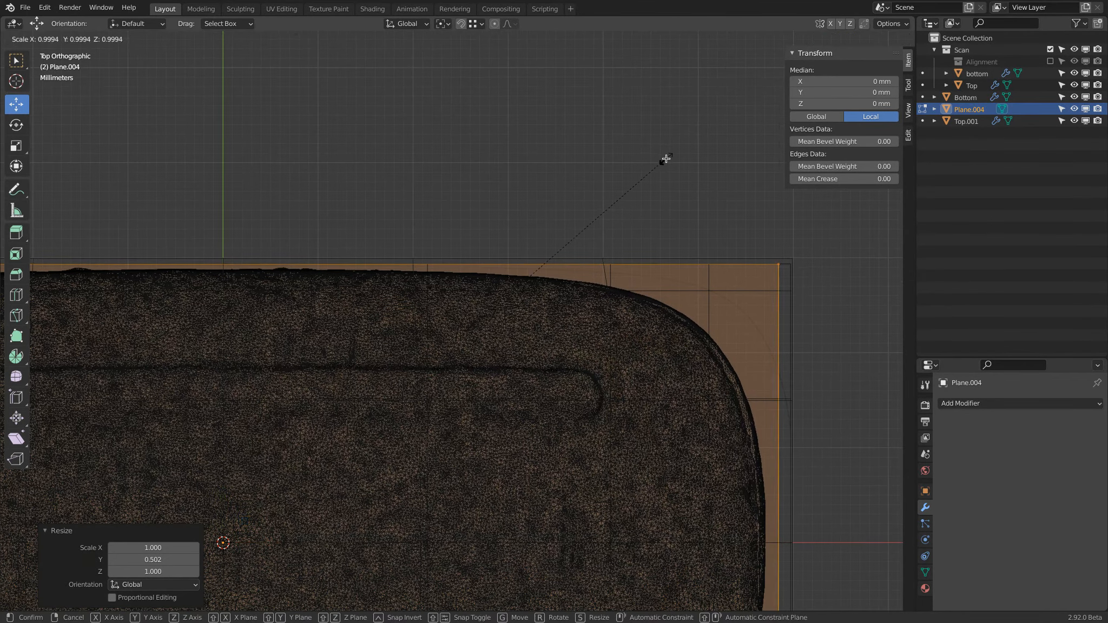
{"action": "left_click", "coordinate": [663, 168]}
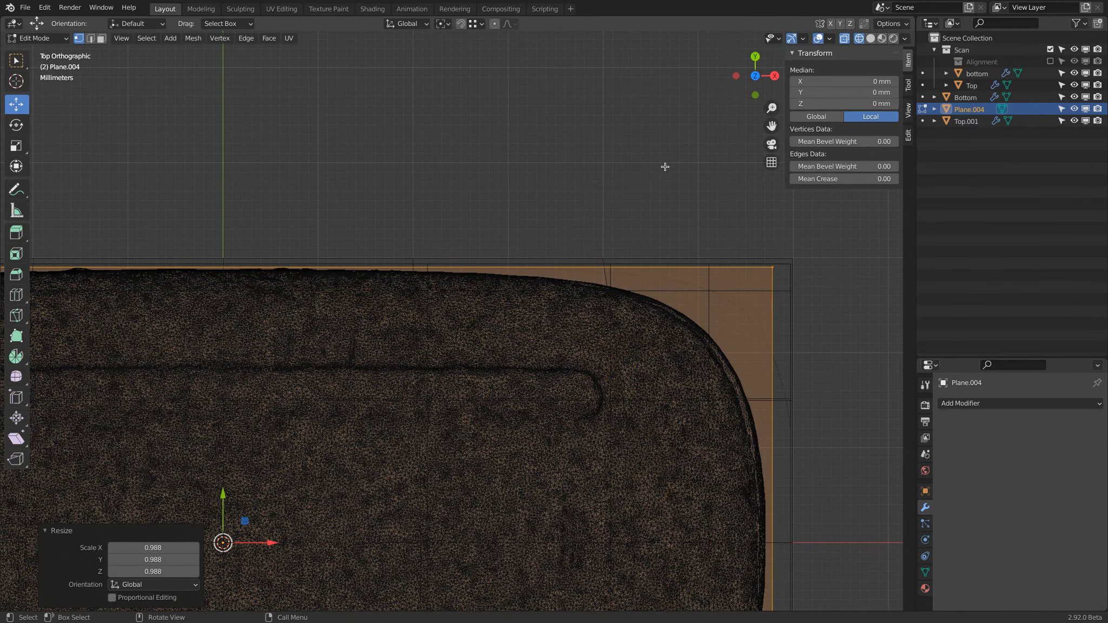
Step: Switch to solid shading and extrude the plane upward about 23.52 mm into a block enclosing the scan
{"action": "scroll", "coordinate": [664, 166], "scroll_direction": "down", "scroll_amount": 2}
{"action": "scroll", "coordinate": [664, 167], "scroll_direction": "down", "scroll_amount": 2}
{"action": "key", "text": "z"}
{"action": "left_click", "coordinate": [690, 207]}
{"action": "mouse_move", "coordinate": [560, 212]}
{"action": "middle_mouse_down"}
{"action": "mouse_move", "coordinate": [613, 48]}
{"action": "mouse_move", "coordinate": [586, 64]}
{"action": "mouse_move", "coordinate": [579, 109]}
{"action": "mouse_move", "coordinate": [637, 264]}
{"action": "mouse_move", "coordinate": [615, 215]}
{"action": "mouse_move", "coordinate": [596, 218]}
{"action": "mouse_move", "coordinate": [543, 109]}
{"action": "middle_mouse_up"}
{"action": "scroll", "coordinate": [541, 111], "scroll_direction": "down", "scroll_amount": 1}
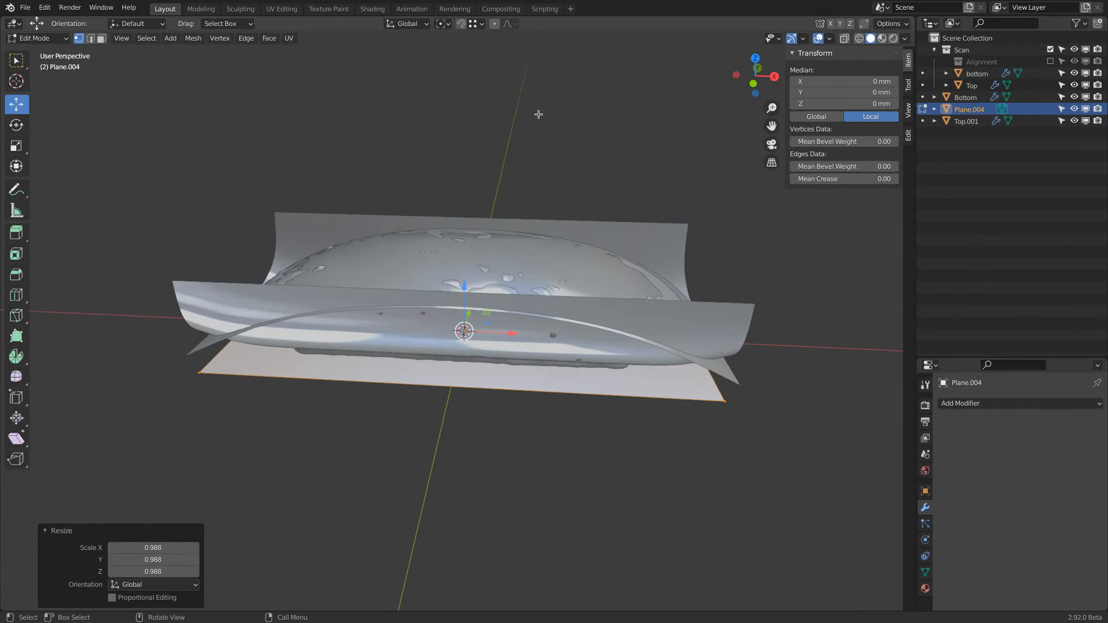
{"action": "key", "text": "e"}
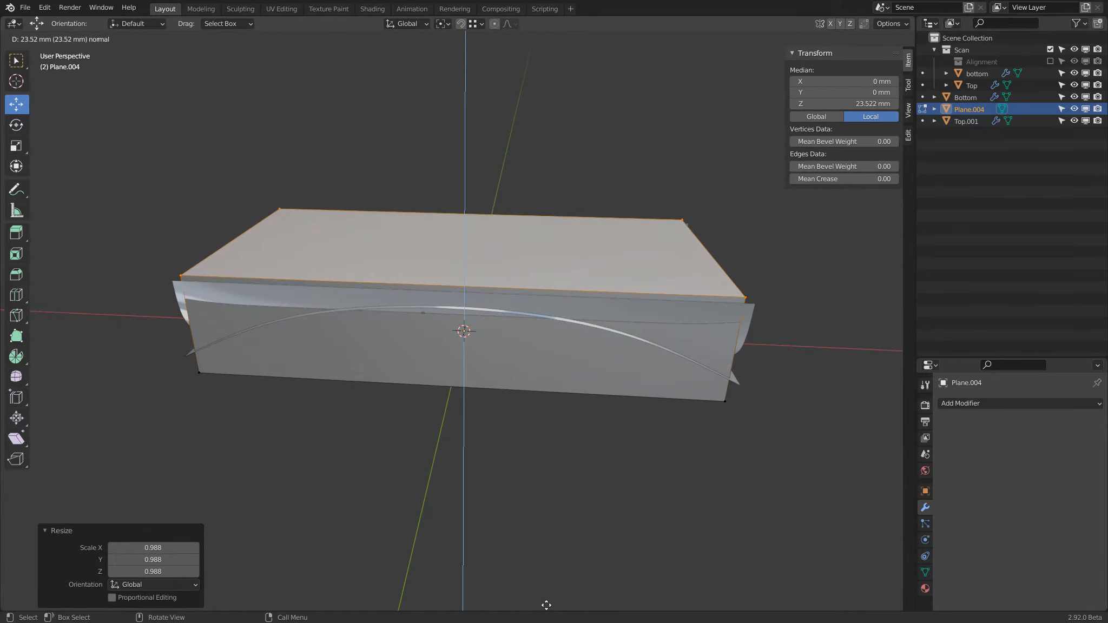
{"action": "left_click", "coordinate": [546, 604]}
{"action": "middle_click_drag", "start_coordinate": [419, 326], "coordinate": [441, 271]}
Step: Return to Object Mode and examine how the Bottom and Top surfaces pass through the extruded block
{"action": "key", "text": "Tab"}
{"action": "left_click", "coordinate": [399, 165]}
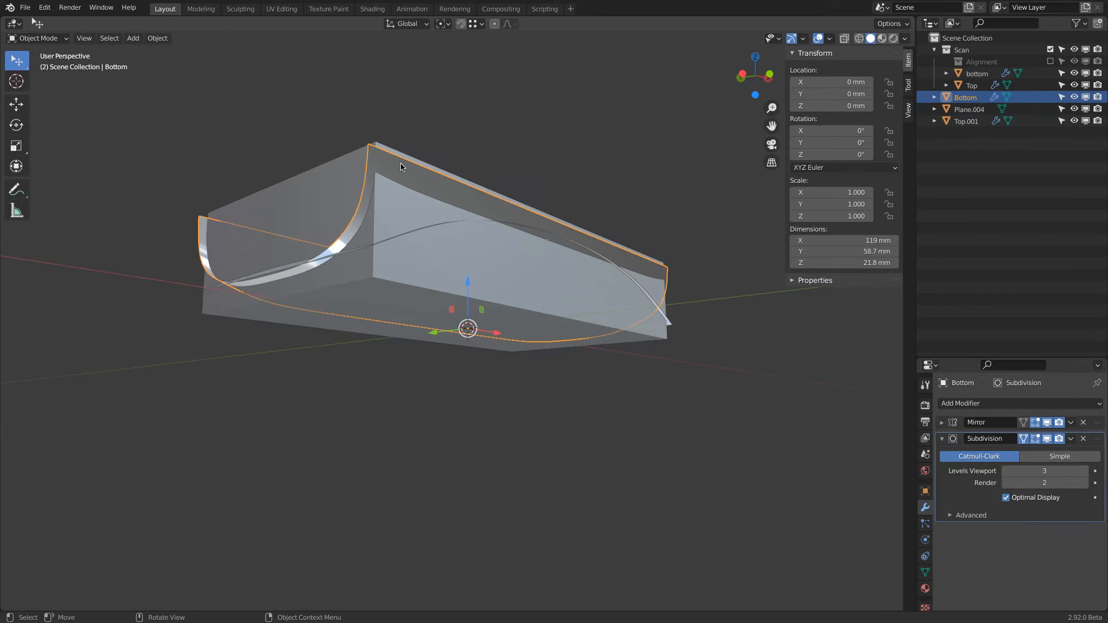
{"action": "middle_click_drag", "start_coordinate": [396, 179], "coordinate": [392, 132]}
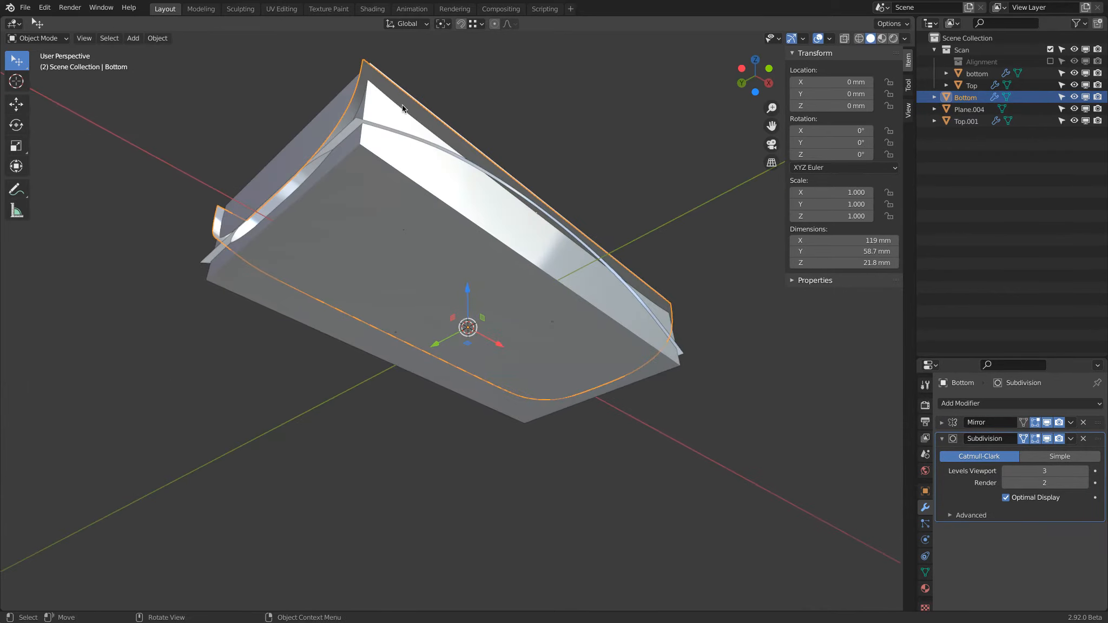
{"action": "left_click", "coordinate": [412, 136]}
{"action": "middle_click_drag", "start_coordinate": [426, 149], "coordinate": [469, 228]}
{"action": "left_click", "coordinate": [703, 243]}
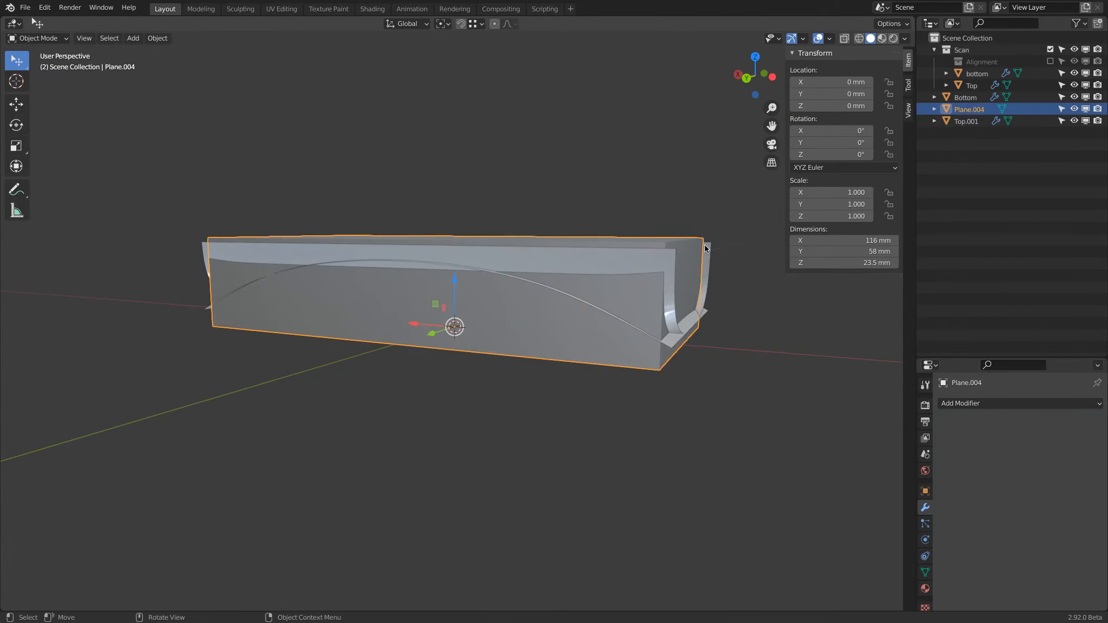
{"action": "left_click", "coordinate": [711, 270]}
{"action": "left_click", "coordinate": [710, 312]}
Step: Rename the extruded block as Mouse Body
{"action": "left_click", "coordinate": [644, 364]}
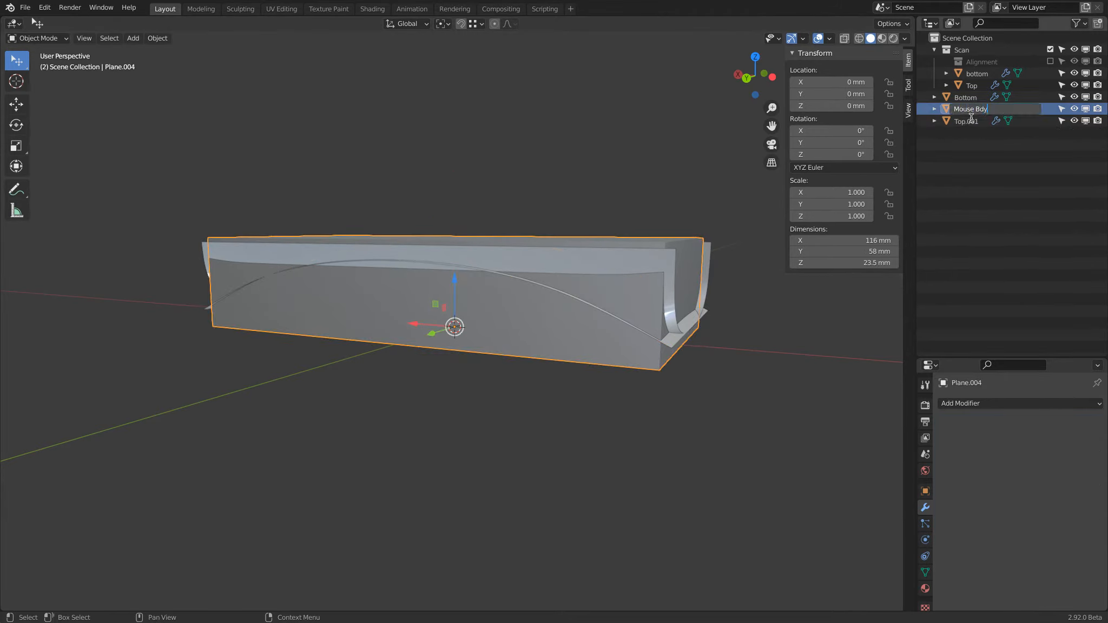
{"action": "left_click", "coordinate": [971, 118]}
{"action": "type", "text": "Mouse Body"}
{"action": "key", "text": "Return"}
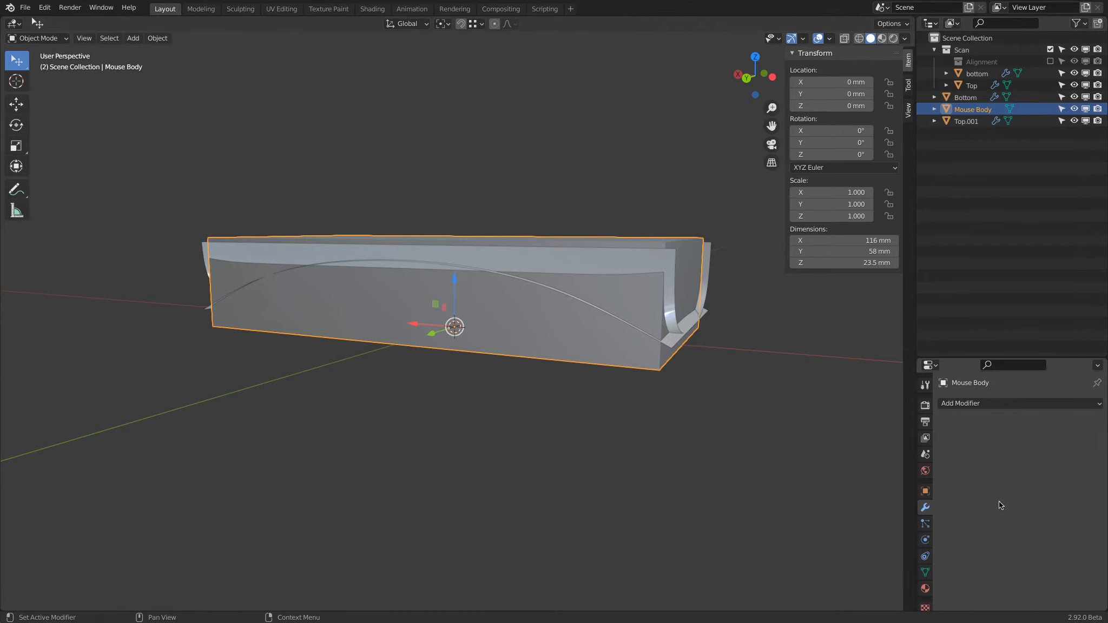
Step: Add a Boolean modifier in Difference mode to Mouse Body with Top.001 as its operand object
{"action": "left_click", "coordinate": [984, 406]}
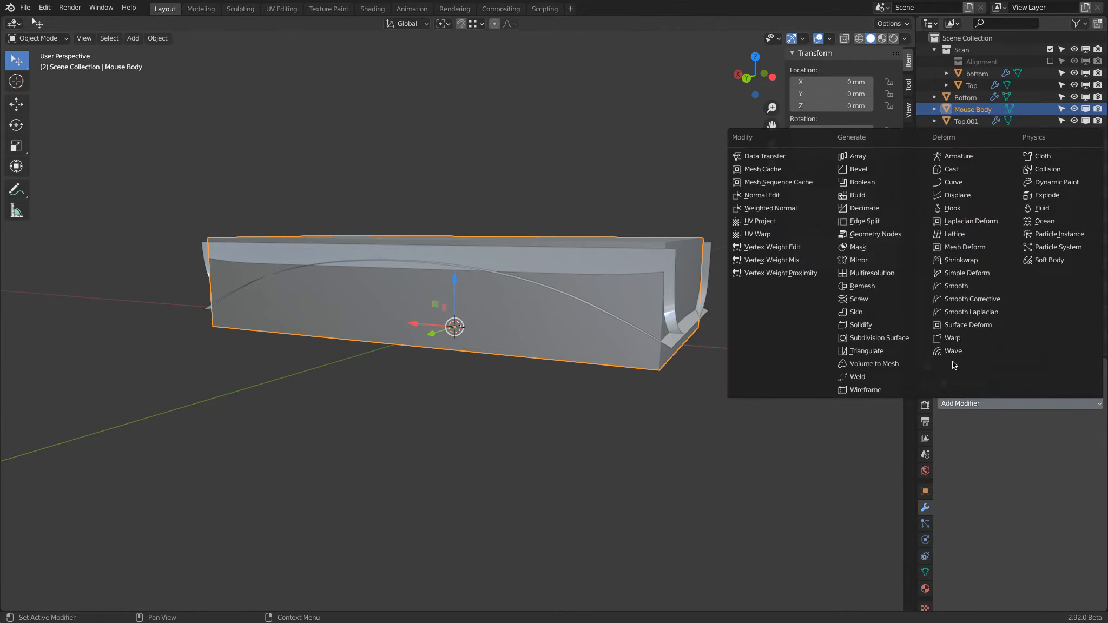
{"action": "left_click", "coordinate": [897, 182]}
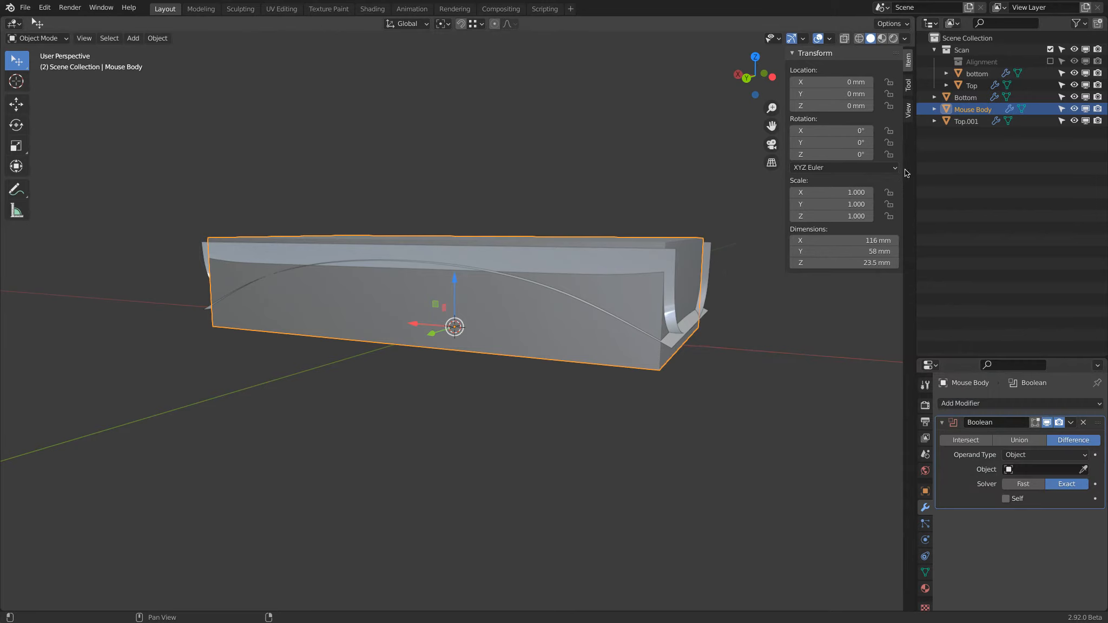
{"action": "left_click", "coordinate": [1083, 469]}
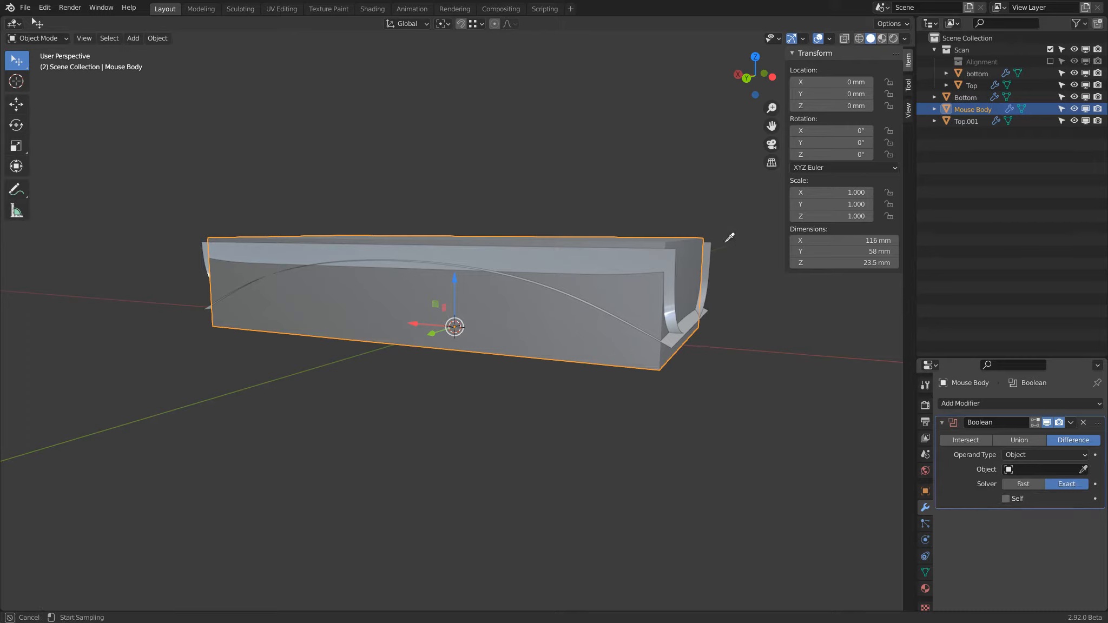
{"action": "left_click", "coordinate": [708, 310]}
{"action": "middle_click_drag", "start_coordinate": [729, 356], "coordinate": [739, 315]}
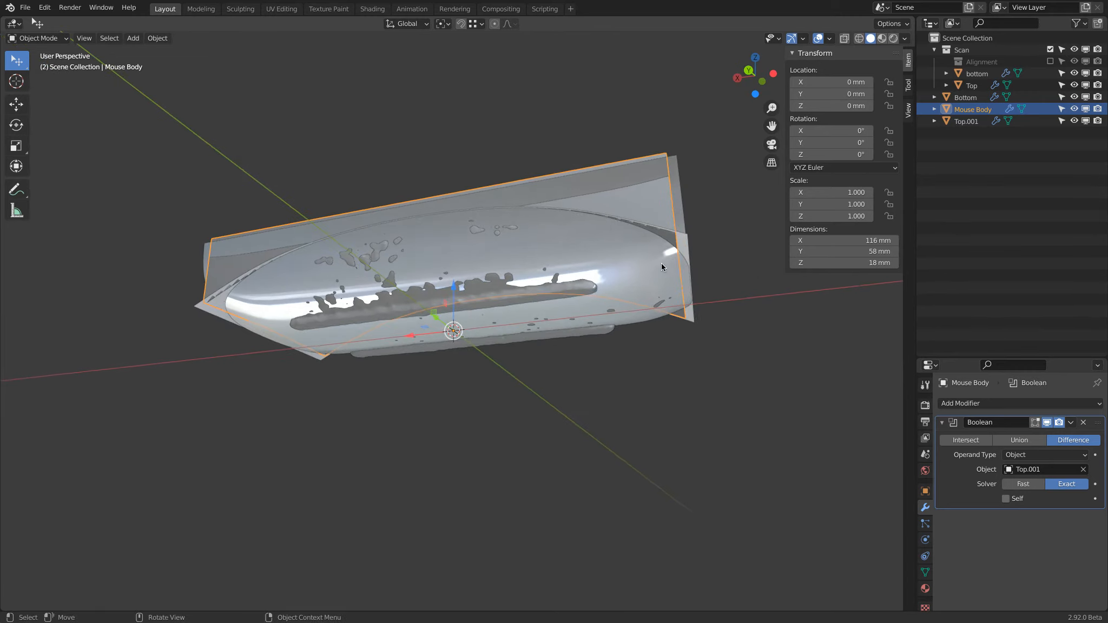
Step: Exclude the Scan collection, select Top.001 and turn on the Face Orientation overlay to check which way the surfaces' normals point
{"action": "left_click", "coordinate": [1050, 49]}
{"action": "middle_click_drag", "start_coordinate": [752, 238], "coordinate": [743, 206]}
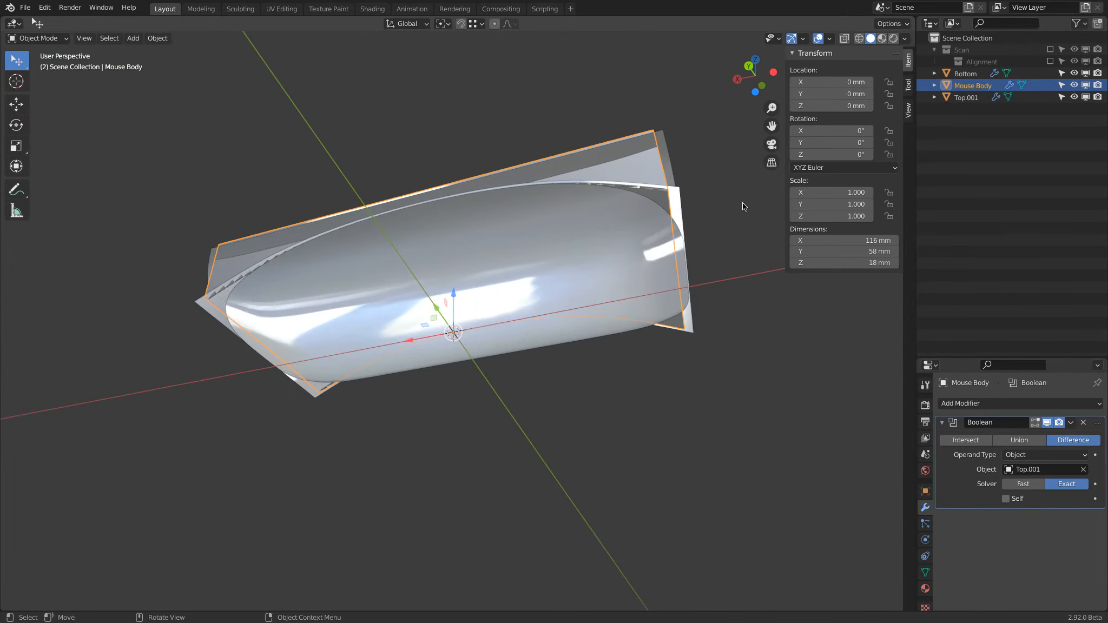
{"action": "left_click", "coordinate": [680, 197]}
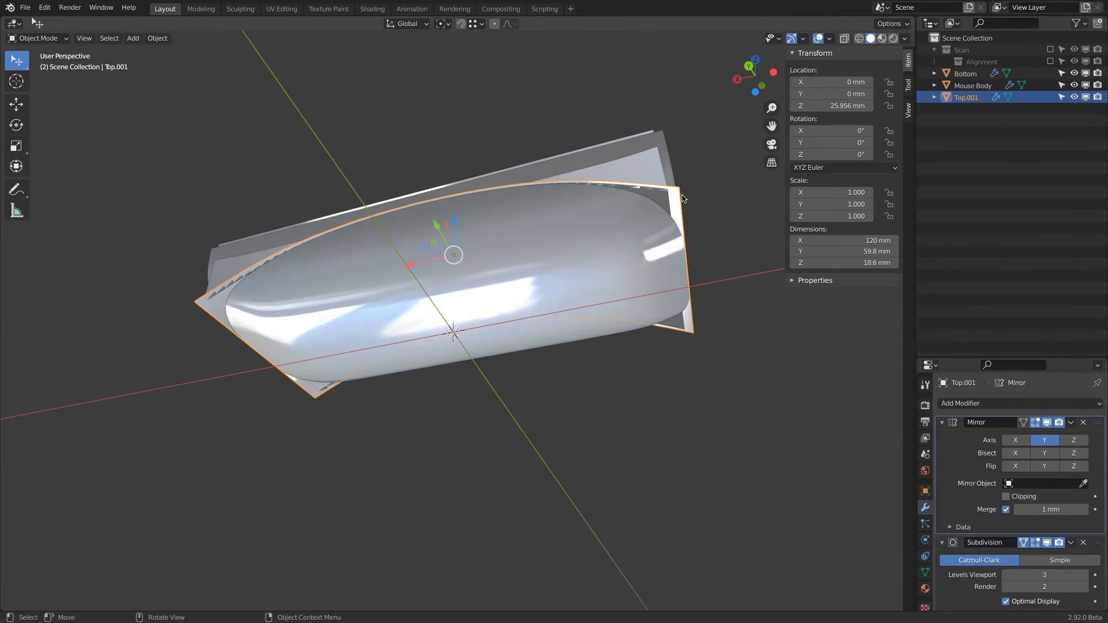
{"action": "left_click", "coordinate": [830, 39]}
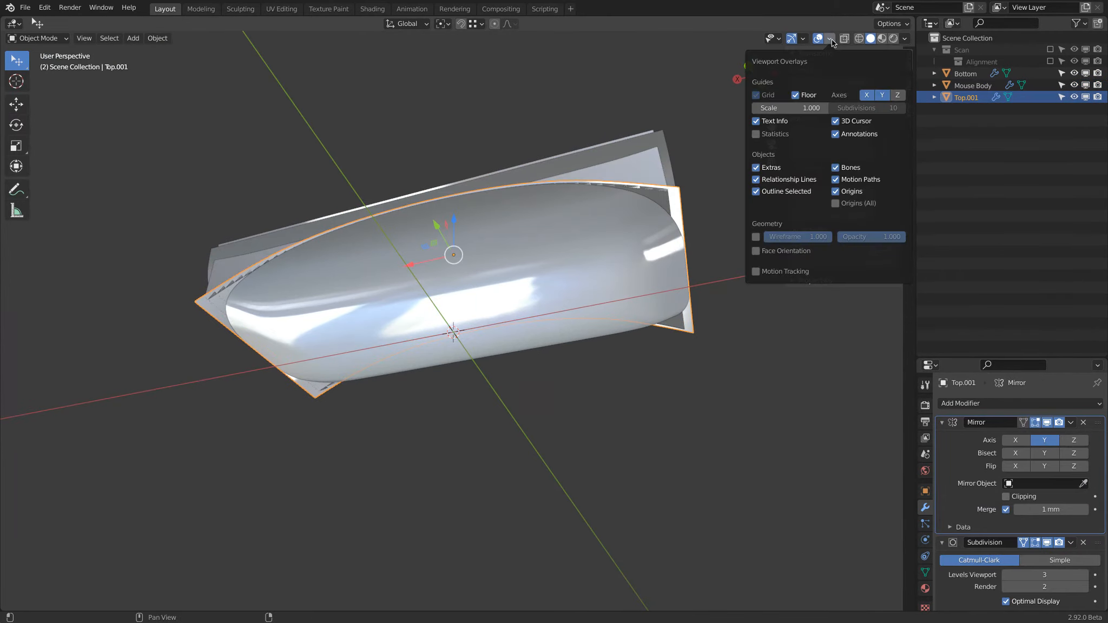
{"action": "left_click", "coordinate": [756, 252]}
{"action": "key", "text": "n"}
{"action": "middle_click_drag", "start_coordinate": [658, 235], "coordinate": [528, 242]}
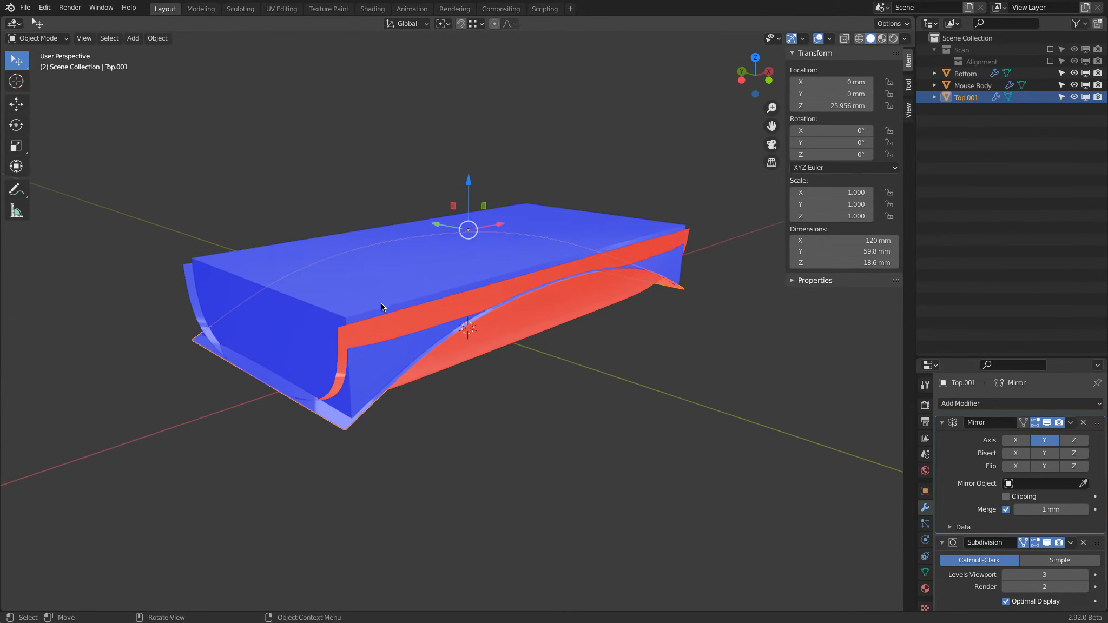
{"action": "middle_click_drag", "start_coordinate": [346, 427], "coordinate": [274, 205]}
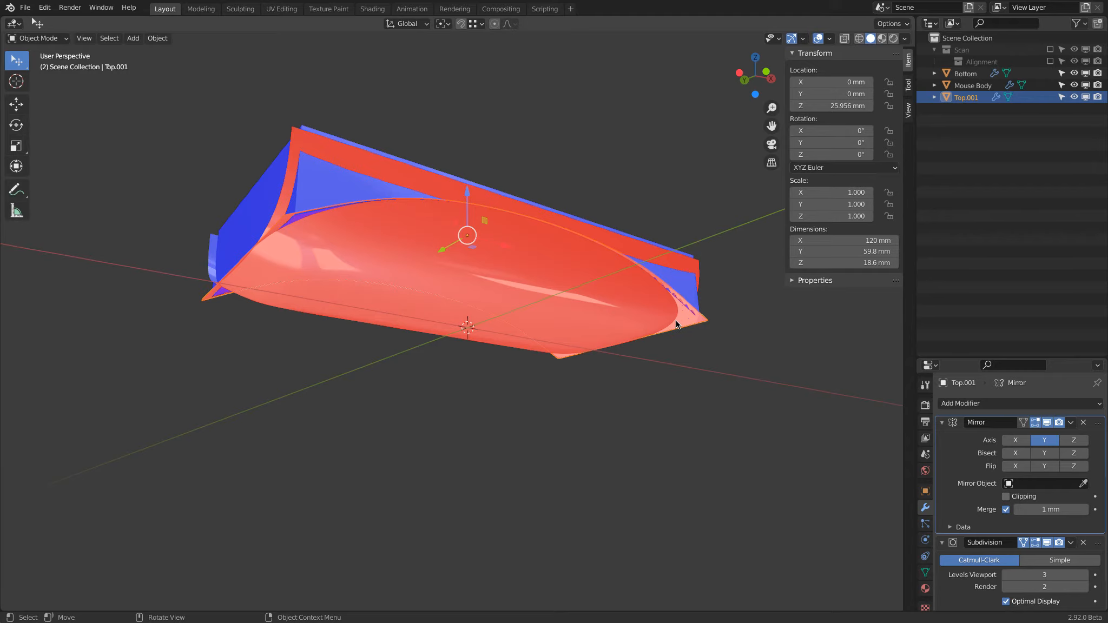
{"action": "middle_click_drag", "start_coordinate": [366, 192], "coordinate": [661, 335]}
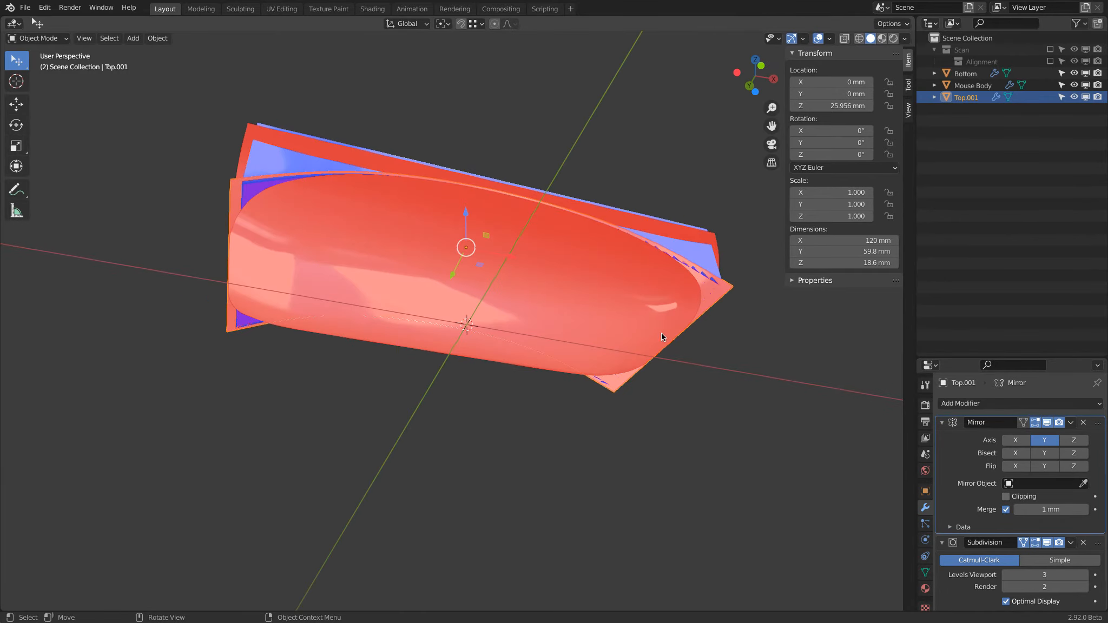
Step: Flip the normals of all of Top.001's faces in Edit Mode and return to Object Mode
{"action": "left_click", "coordinate": [946, 98]}
{"action": "left_click", "coordinate": [51, 39]}
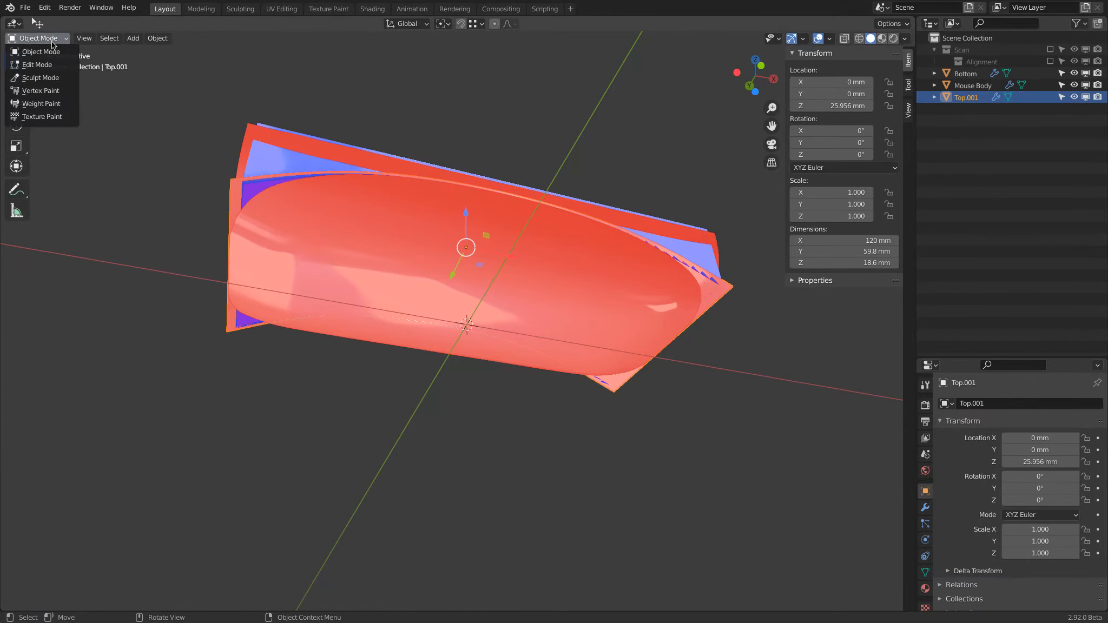
{"action": "left_click", "coordinate": [37, 65]}
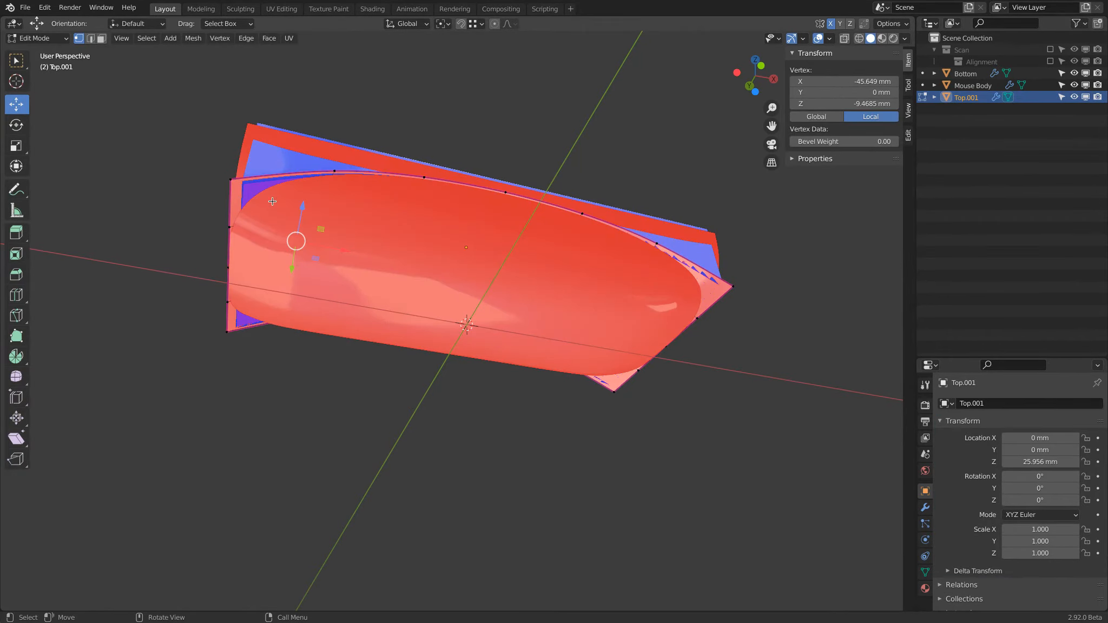
{"action": "key", "text": "a"}
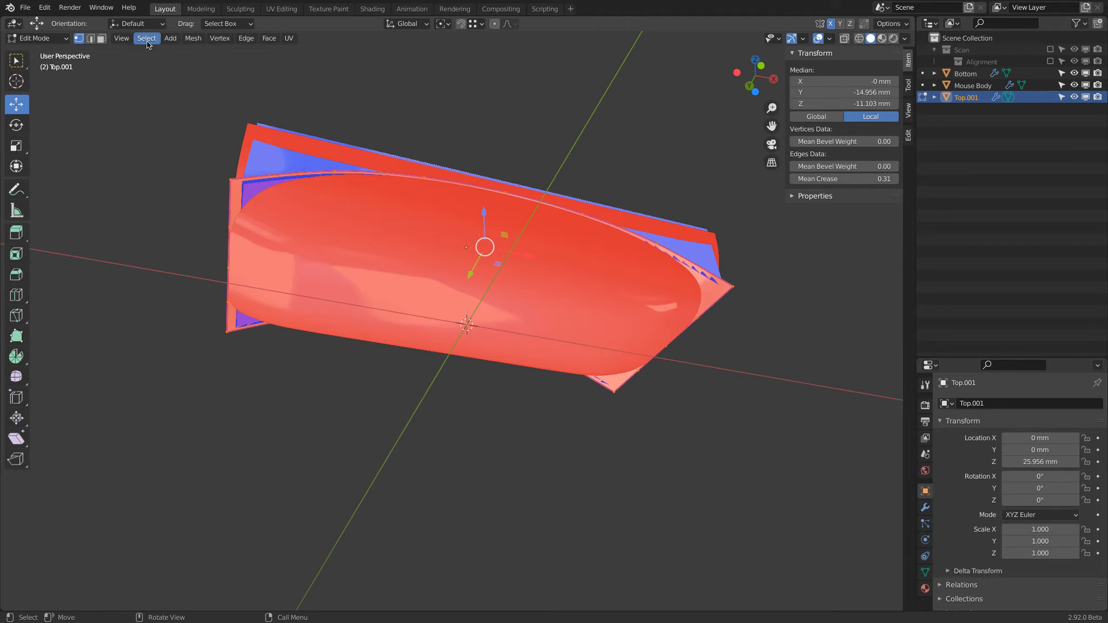
{"action": "left_click", "coordinate": [193, 39]}
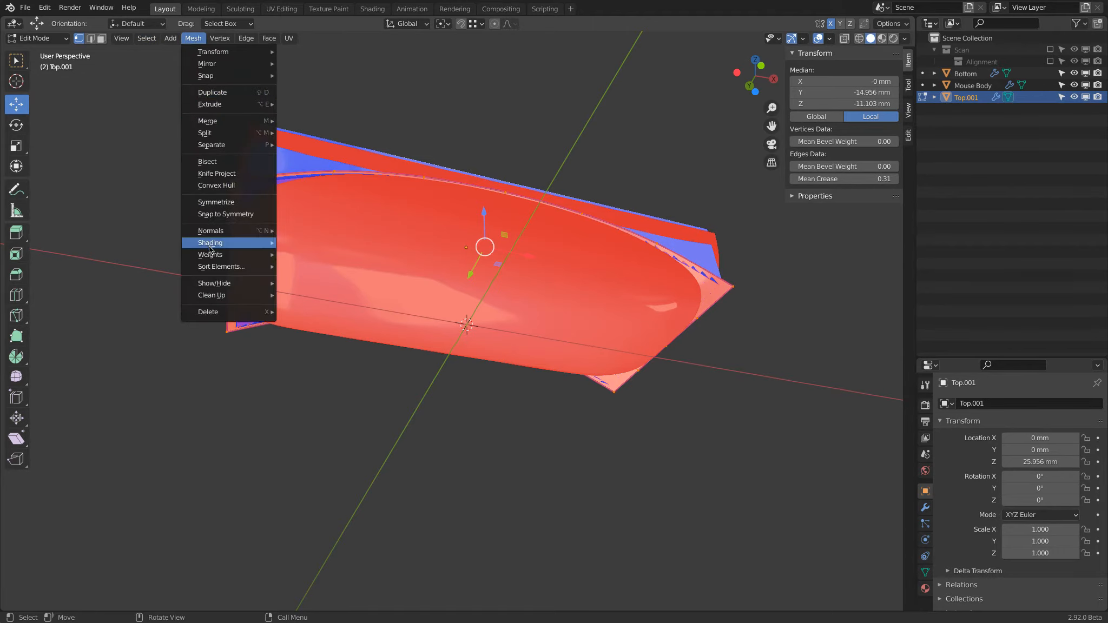
{"action": "mouse_move", "coordinate": [215, 229]}
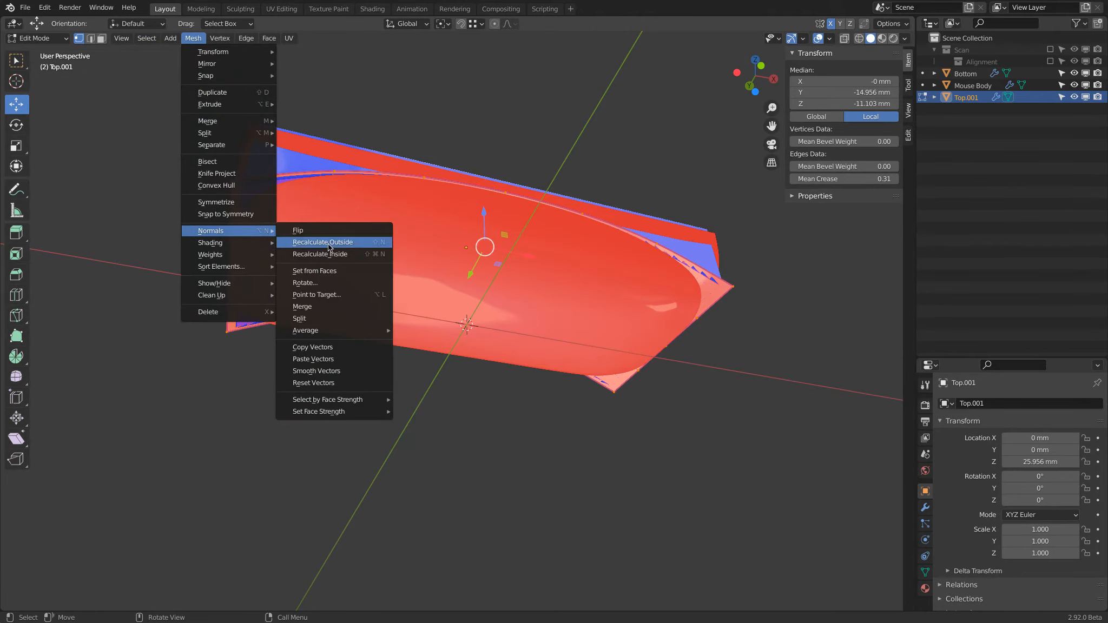
{"action": "left_click", "coordinate": [364, 229]}
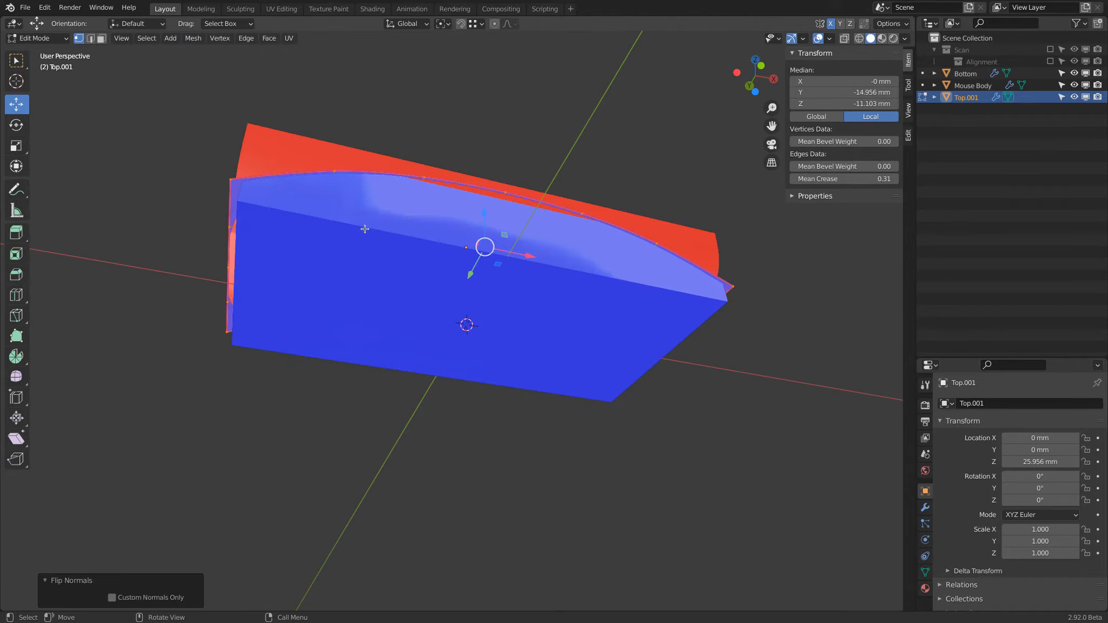
{"action": "middle_click_drag", "start_coordinate": [400, 112], "coordinate": [448, 168]}
{"action": "left_click", "coordinate": [43, 38]}
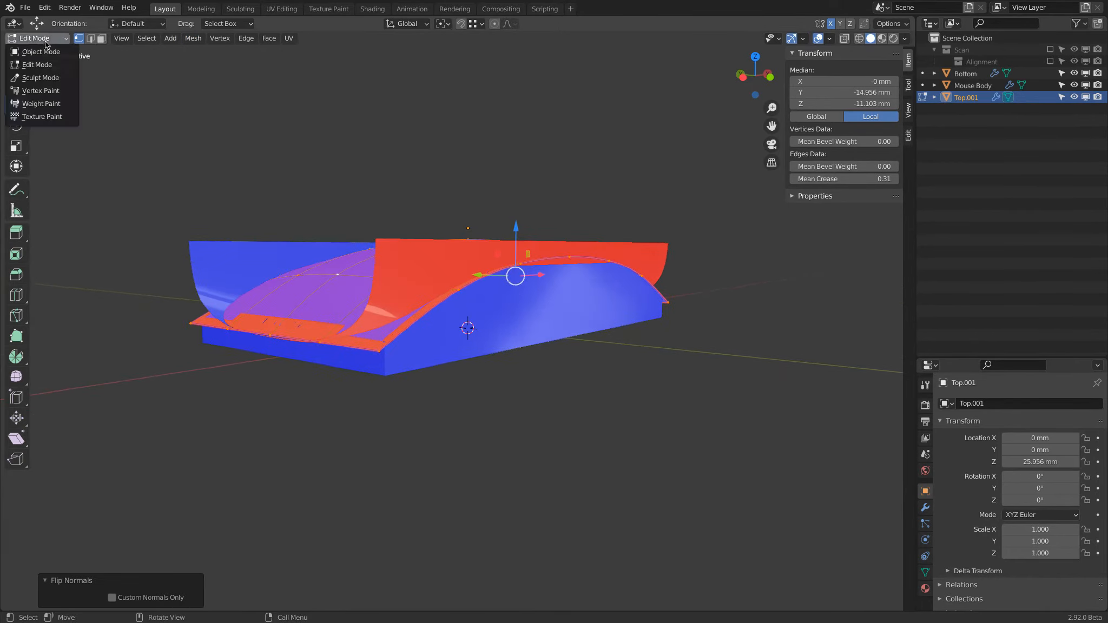
{"action": "left_click", "coordinate": [41, 52]}
Step: Hide Top.001 in the viewport and select Mouse Body to inspect its cut upper surface
{"action": "left_click", "coordinate": [1074, 97]}
{"action": "left_click", "coordinate": [559, 311]}
{"action": "mouse_move", "coordinate": [601, 314]}
{"action": "middle_mouse_down"}
{"action": "mouse_move", "coordinate": [643, 346]}
{"action": "mouse_move", "coordinate": [648, 306]}
{"action": "mouse_move", "coordinate": [595, 300]}
{"action": "middle_mouse_up"}
{"action": "middle_click_drag", "start_coordinate": [629, 239], "coordinate": [574, 233]}
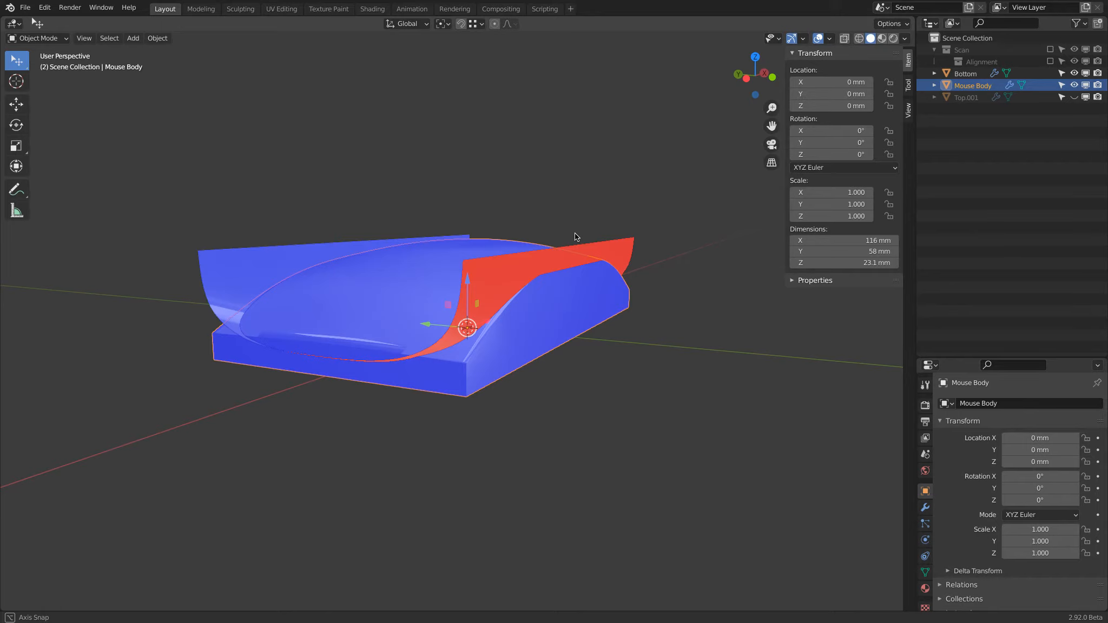
{"action": "middle_click_drag", "start_coordinate": [574, 233], "coordinate": [609, 291]}
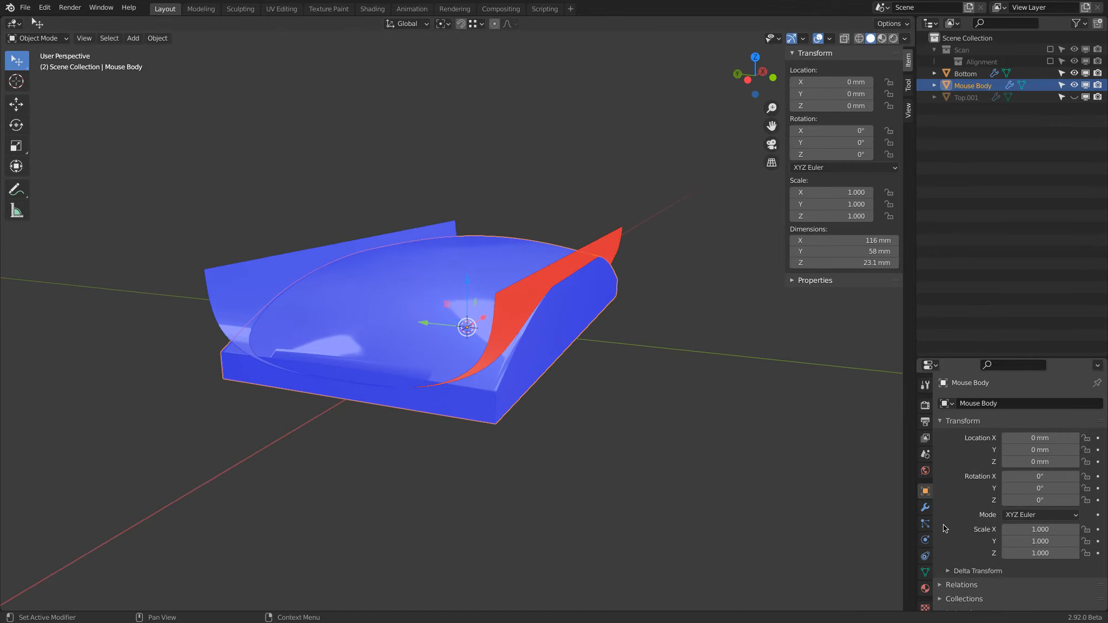
Step: Add a second Boolean Difference modifier to Mouse Body with Bottom as its operand object, and hide Bottom
{"action": "left_click", "coordinate": [926, 508]}
{"action": "left_click", "coordinate": [972, 404]}
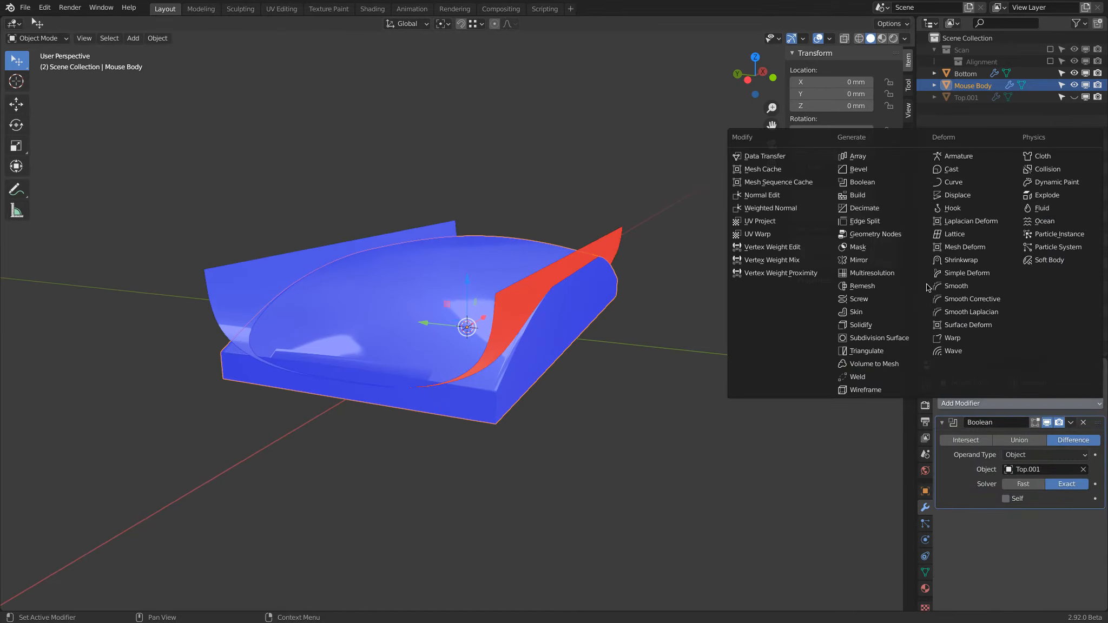
{"action": "left_click", "coordinate": [883, 185]}
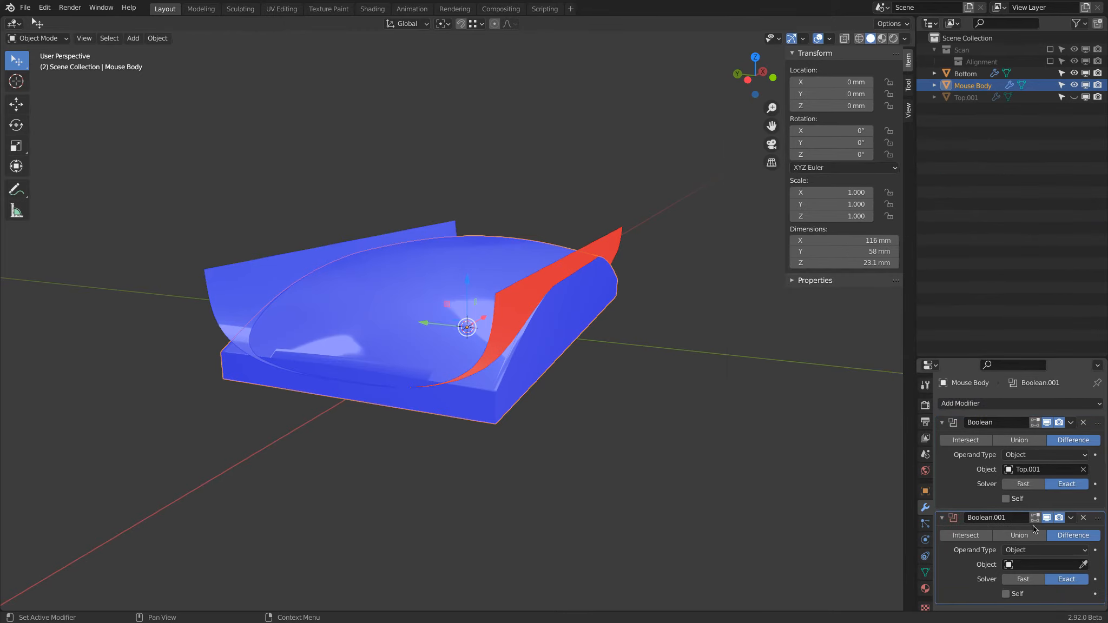
{"action": "left_click", "coordinate": [615, 232]}
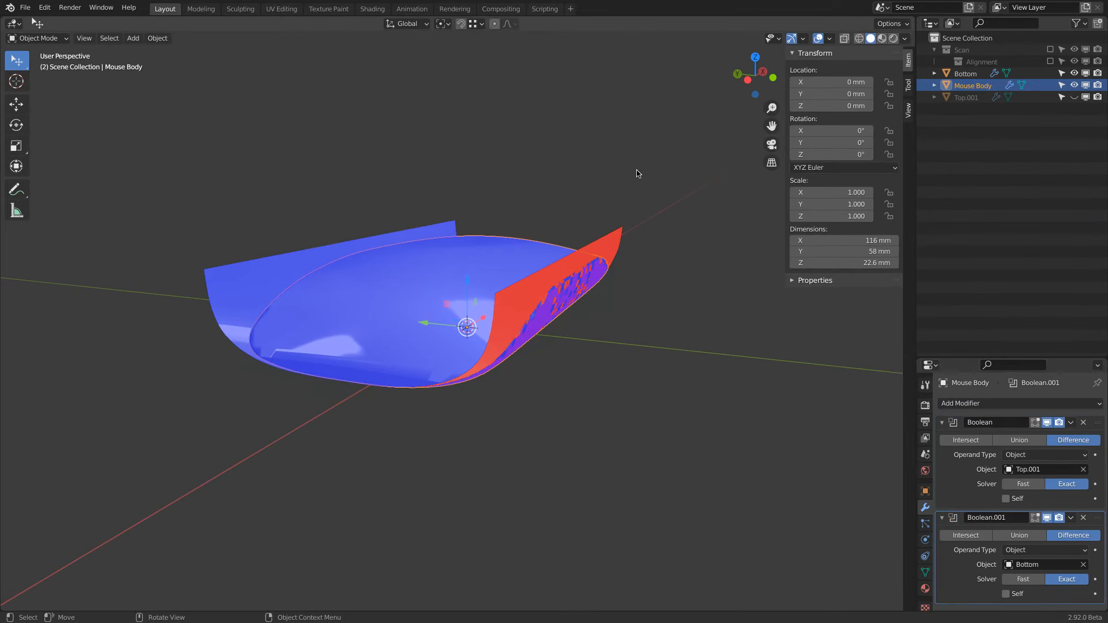
{"action": "left_click", "coordinate": [1074, 74]}
{"action": "mouse_move", "coordinate": [574, 332]}
{"action": "middle_mouse_down"}
{"action": "mouse_move", "coordinate": [542, 306]}
{"action": "mouse_move", "coordinate": [549, 366]}
{"action": "mouse_move", "coordinate": [574, 324]}
{"action": "middle_mouse_up"}
Step: Turn off the Face Orientation overlay and enable Auto Smooth for Mouse Body's normals
{"action": "left_click", "coordinate": [830, 38]}
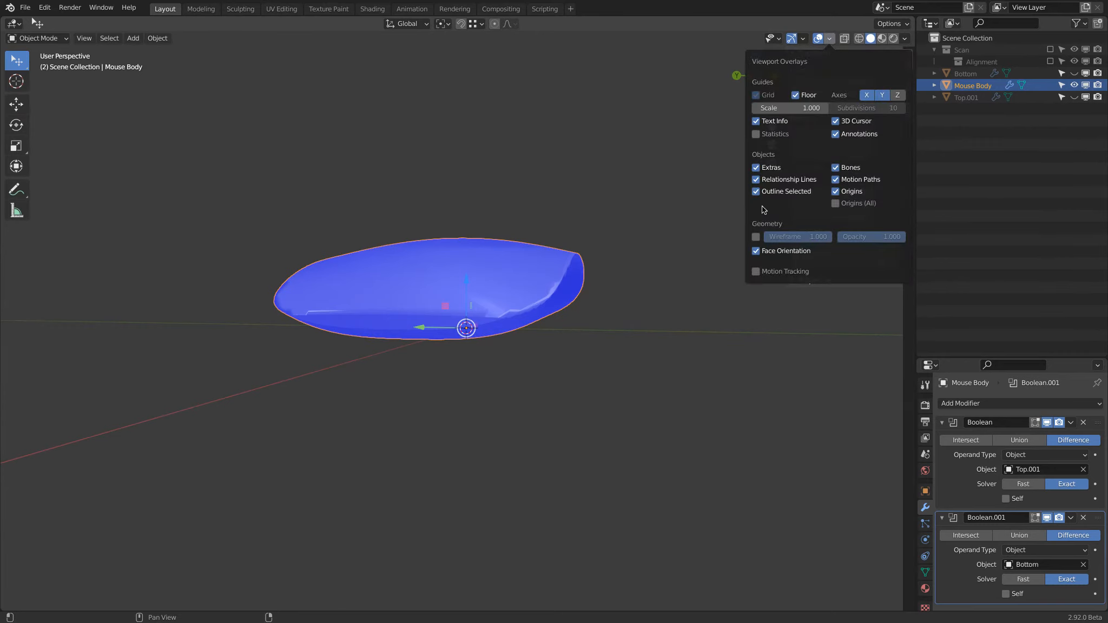
{"action": "left_click", "coordinate": [755, 251]}
{"action": "middle_click_drag", "start_coordinate": [649, 279], "coordinate": [609, 287]}
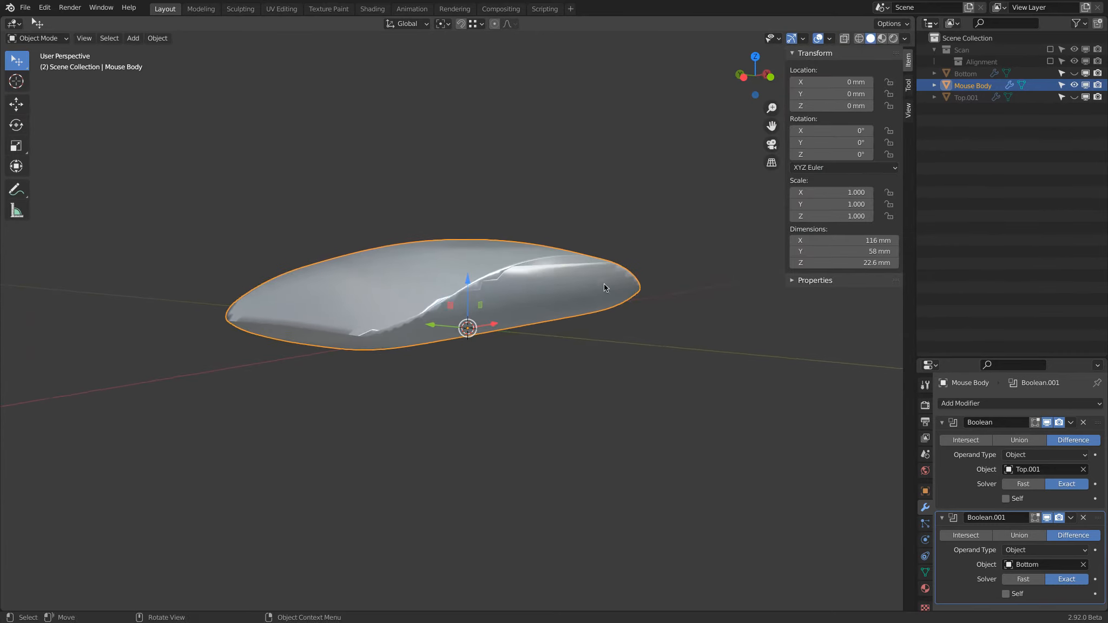
{"action": "left_click", "coordinate": [925, 572]}
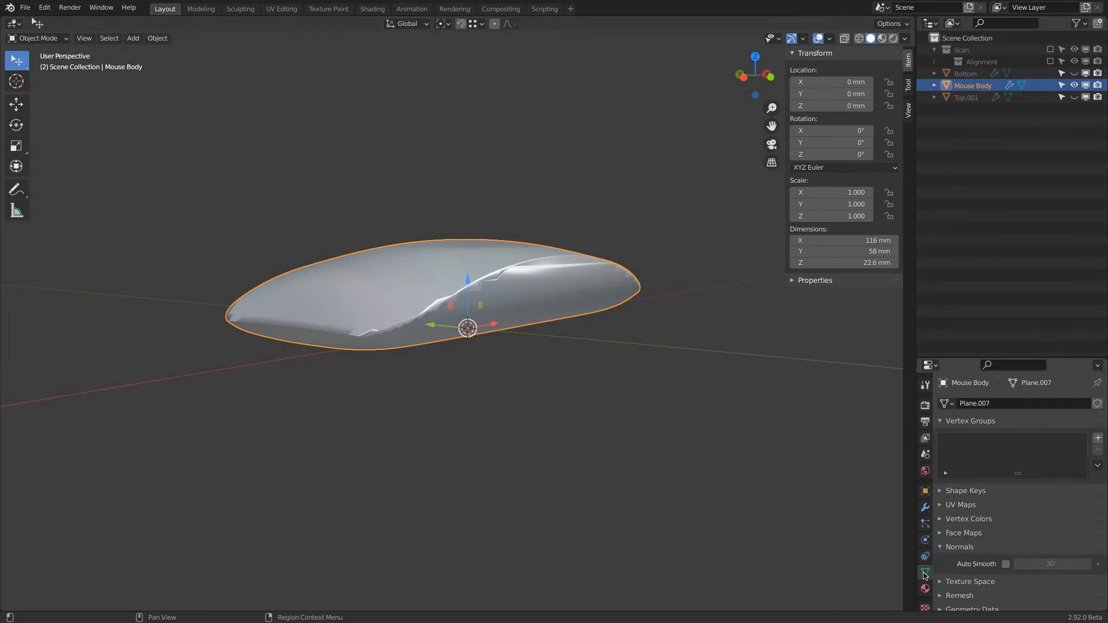
{"action": "left_click", "coordinate": [1005, 565]}
{"action": "mouse_move", "coordinate": [634, 317]}
{"action": "middle_mouse_down"}
{"action": "mouse_move", "coordinate": [589, 312]}
{"action": "mouse_move", "coordinate": [622, 274]}
{"action": "middle_mouse_up"}
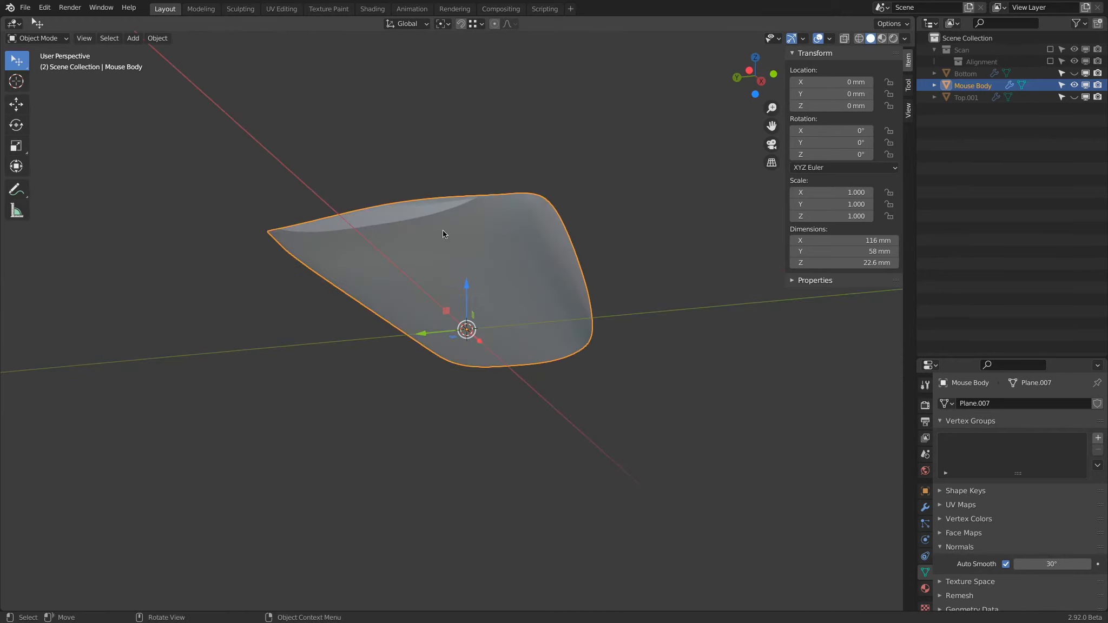
{"action": "middle_click_drag", "start_coordinate": [403, 237], "coordinate": [567, 275]}
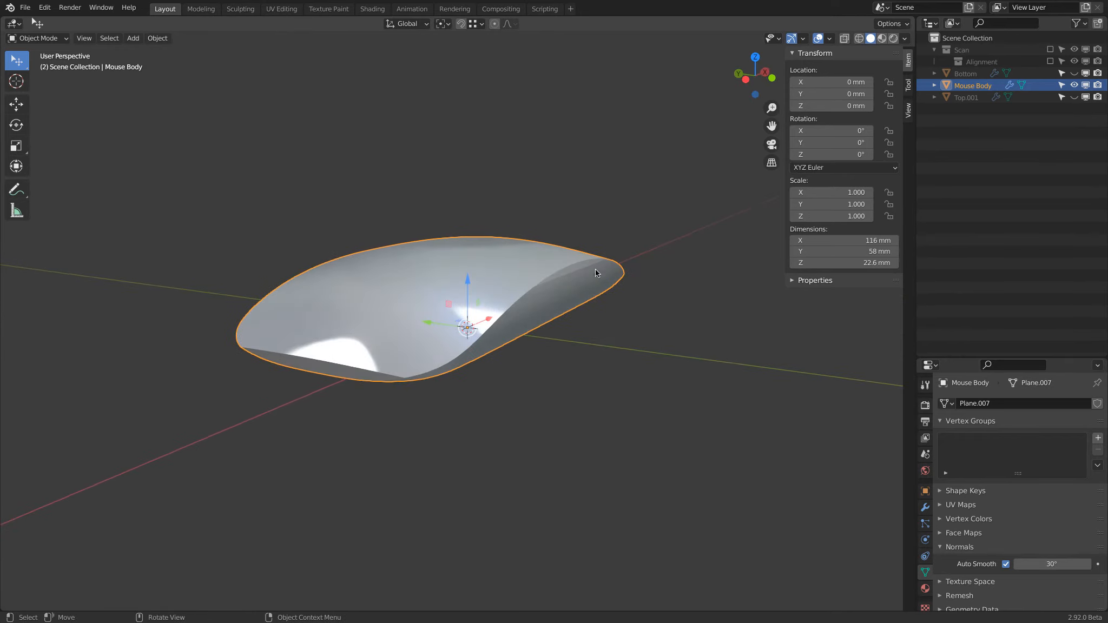
Step: Show the Top.001 and Bottom surfaces in the viewport again
{"action": "left_click", "coordinate": [1074, 97]}
{"action": "left_click", "coordinate": [1074, 73]}
{"action": "middle_click_drag", "start_coordinate": [452, 257], "coordinate": [476, 347]}
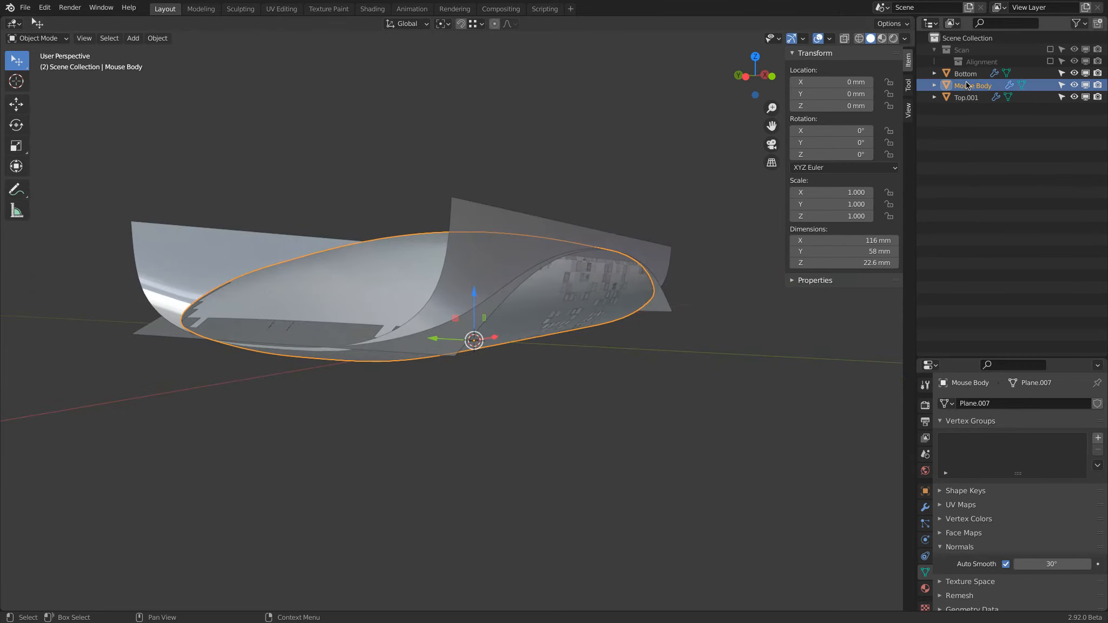
Step: Select Mouse Body's entire mesh in Edit Mode and scale it by 1.020 along the Y axis
{"action": "key", "text": "Tab"}
{"action": "middle_click_drag", "start_coordinate": [538, 173], "coordinate": [681, 162]}
{"action": "key", "text": "a"}
{"action": "key", "text": "s"}
{"action": "key", "text": "y"}
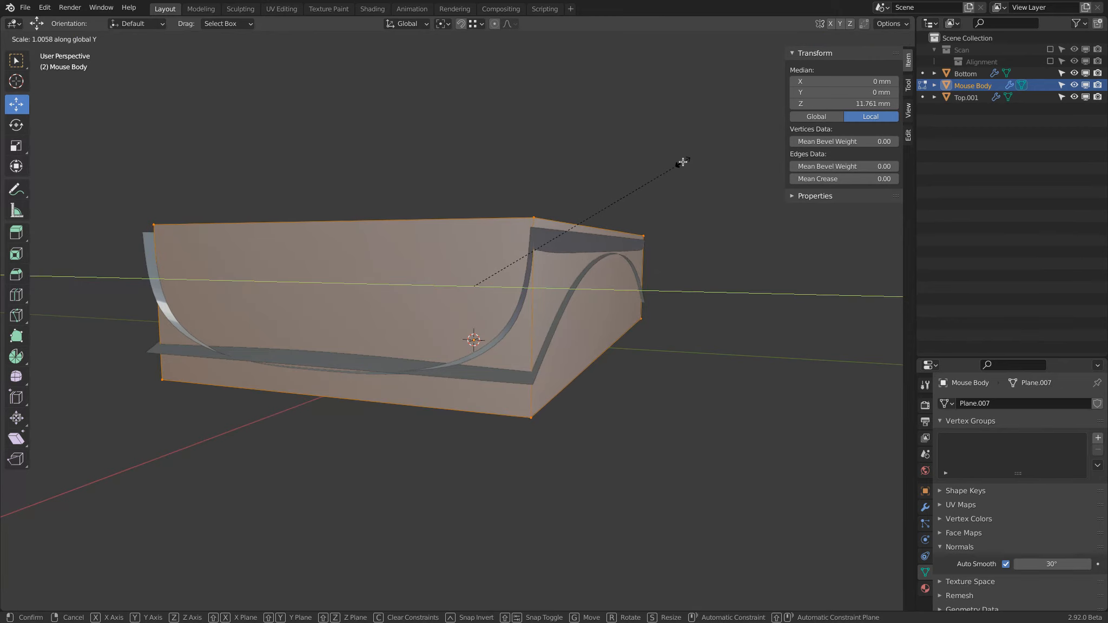
{"action": "left_click", "coordinate": [686, 161]}
Step: Scale Mouse Body's mesh by a further 1.005 along Y and check its sides against the cutting surfaces
{"action": "middle_click_drag", "start_coordinate": [672, 159], "coordinate": [674, 184]}
{"action": "key", "text": "s"}
{"action": "key", "text": "y"}
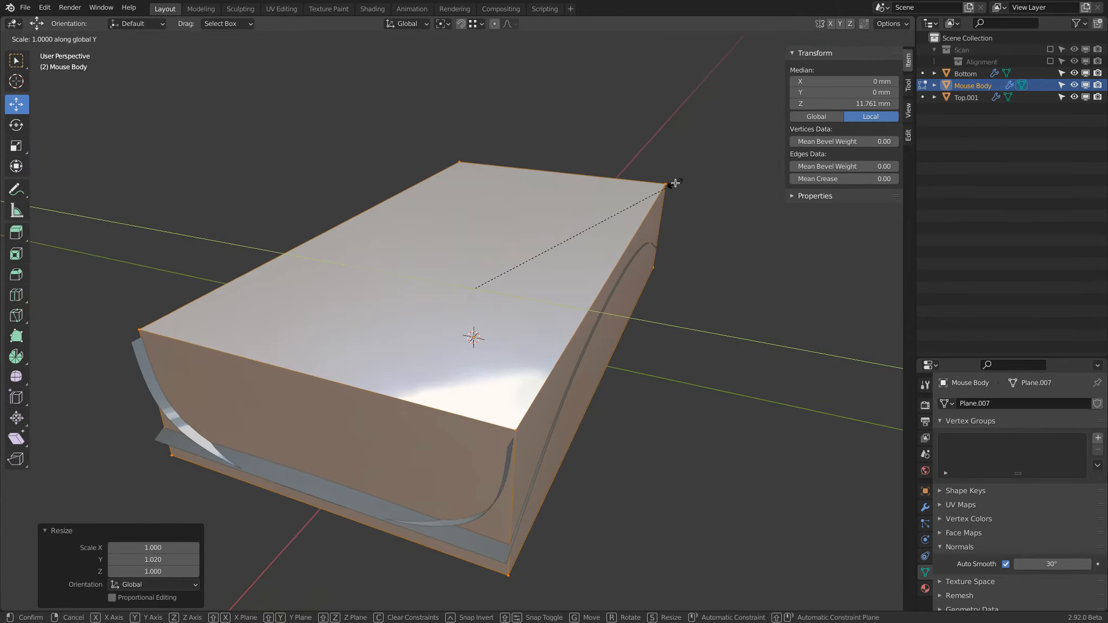
{"action": "left_click", "coordinate": [676, 182]}
{"action": "middle_click_drag", "start_coordinate": [687, 188], "coordinate": [490, 173]}
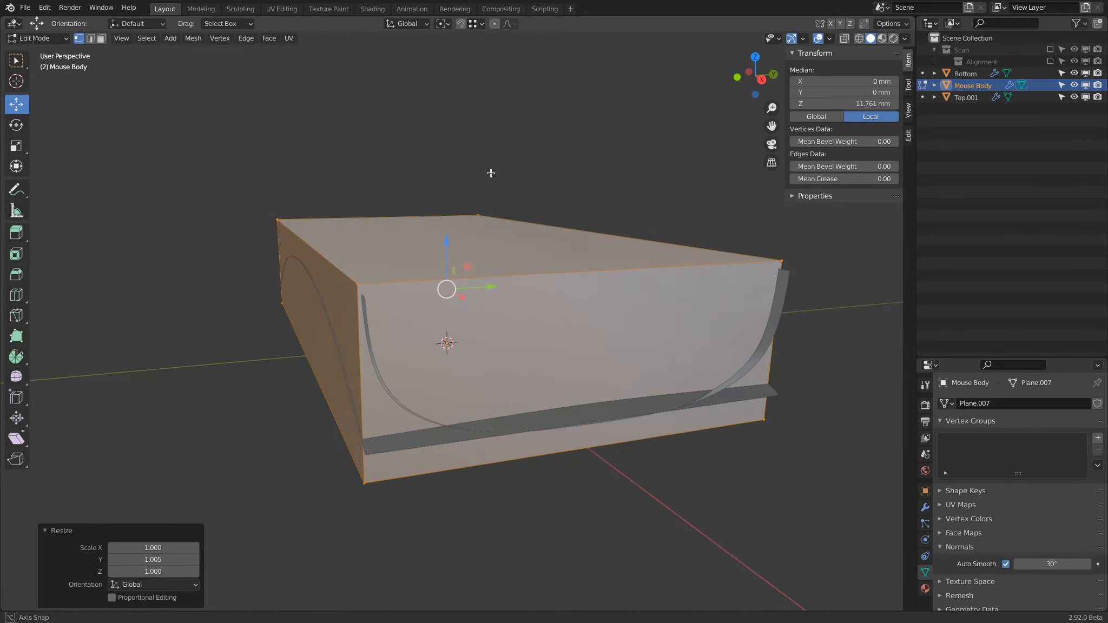
Step: Check the block's lower corner and sides against the cutting surfaces up close and return to Object Mode
{"action": "scroll", "coordinate": [354, 438], "scroll_direction": "up", "scroll_amount": 4}
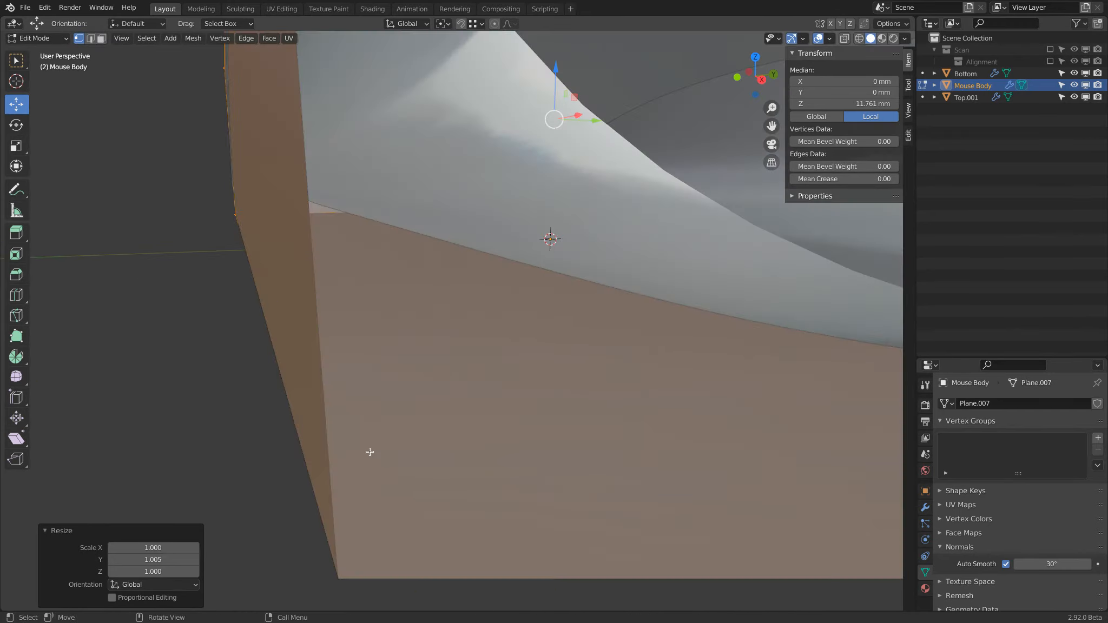
{"action": "scroll", "coordinate": [321, 415], "scroll_direction": "down", "scroll_amount": 1}
{"action": "scroll", "coordinate": [365, 428], "scroll_direction": "down", "scroll_amount": 8}
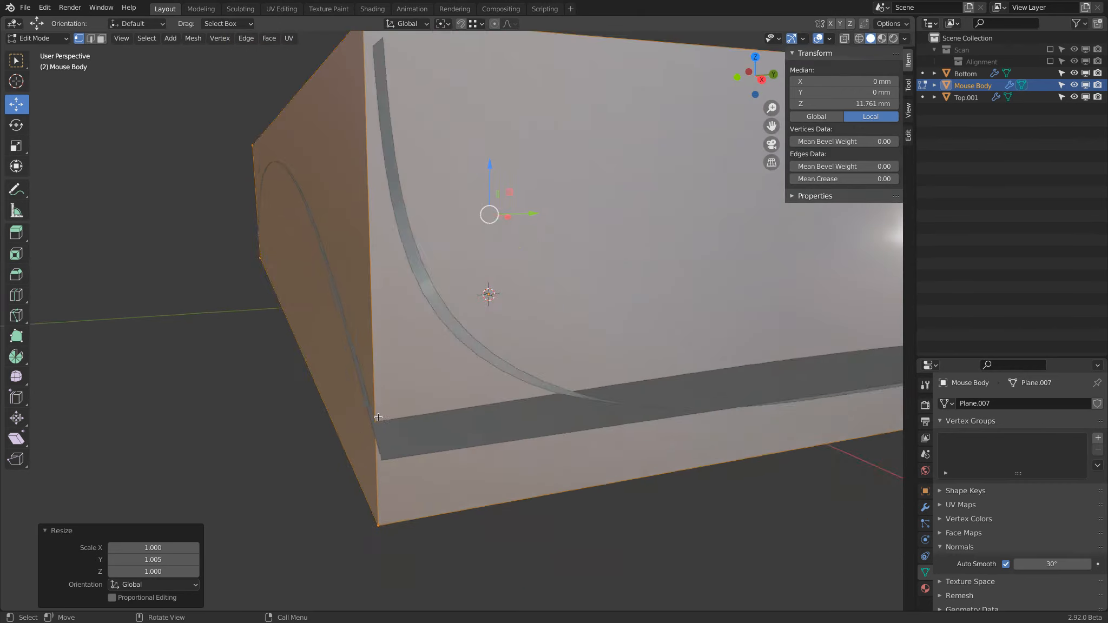
{"action": "key", "text": "Tab"}
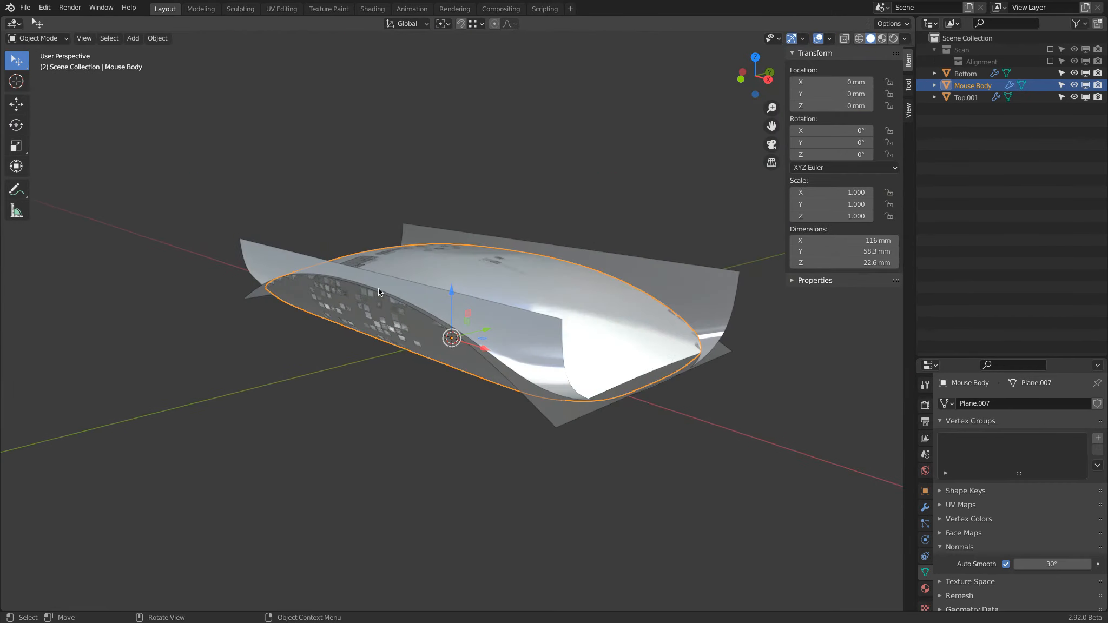
Step: Hide the Top.001 and Bottom surfaces in the viewport and inspect the cut Mouse Body on its own
{"action": "left_click", "coordinate": [1073, 97]}
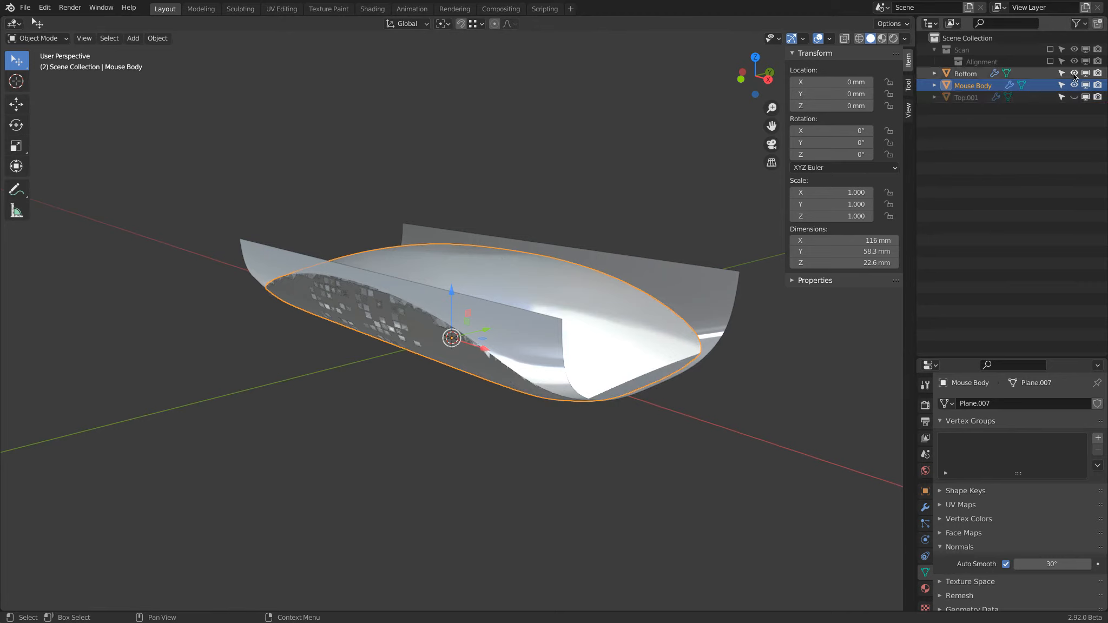
{"action": "left_click", "coordinate": [1074, 73]}
{"action": "middle_click_drag", "start_coordinate": [389, 310], "coordinate": [563, 288]}
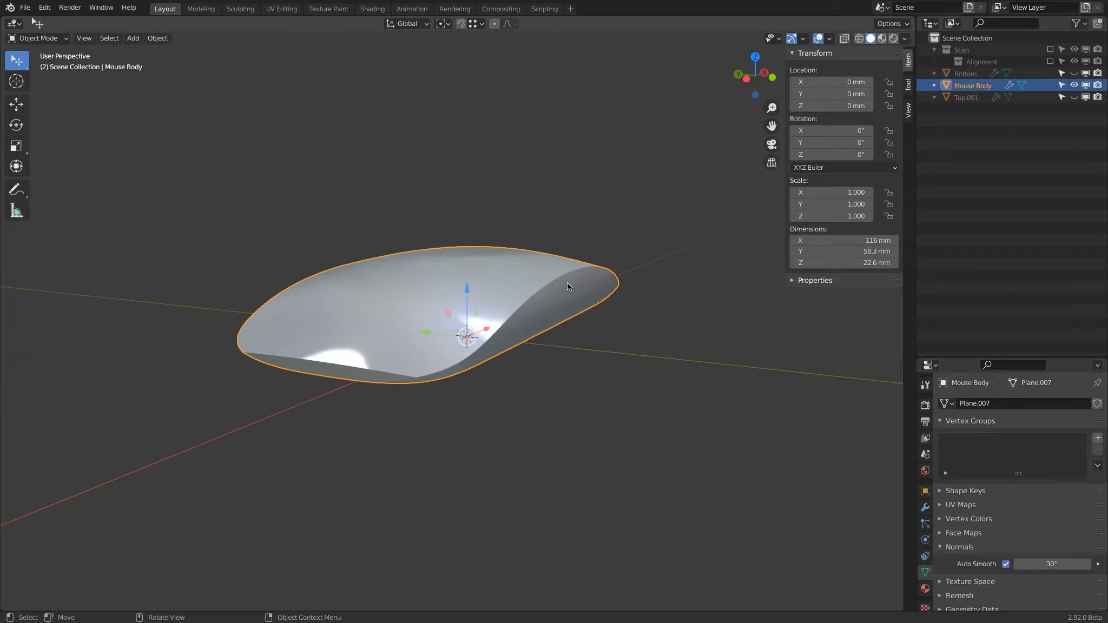
Step: View Mouse Body together with Top.001 alone, and with the Bottom surface alone
{"action": "left_click", "coordinate": [1074, 97]}
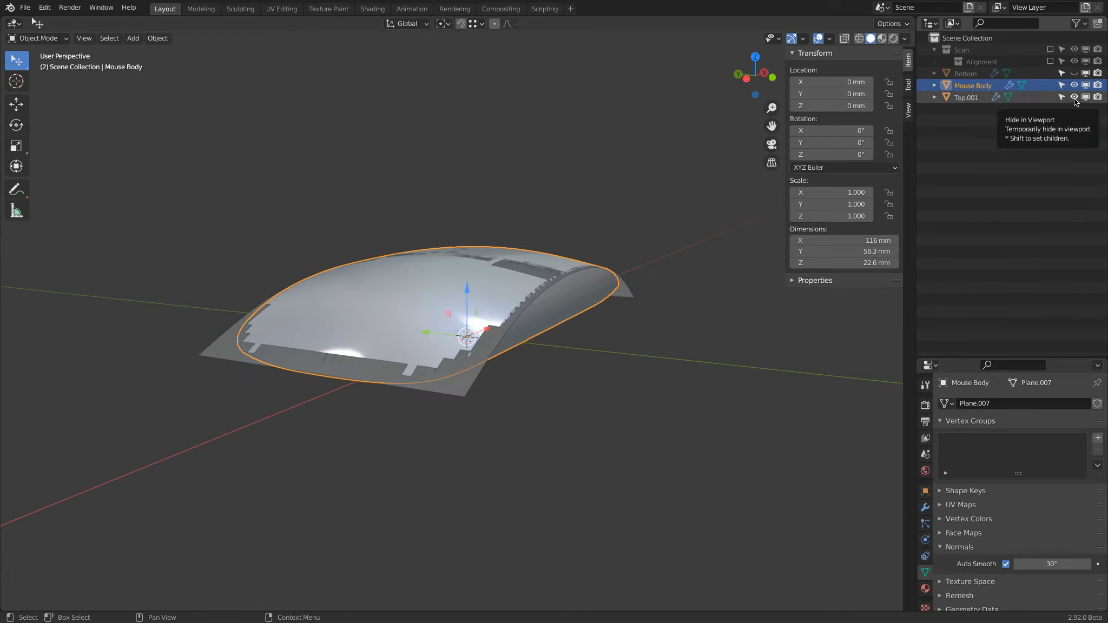
{"action": "left_click", "coordinate": [1074, 97]}
{"action": "left_click", "coordinate": [1074, 73]}
{"action": "middle_click_drag", "start_coordinate": [574, 202], "coordinate": [729, 185]}
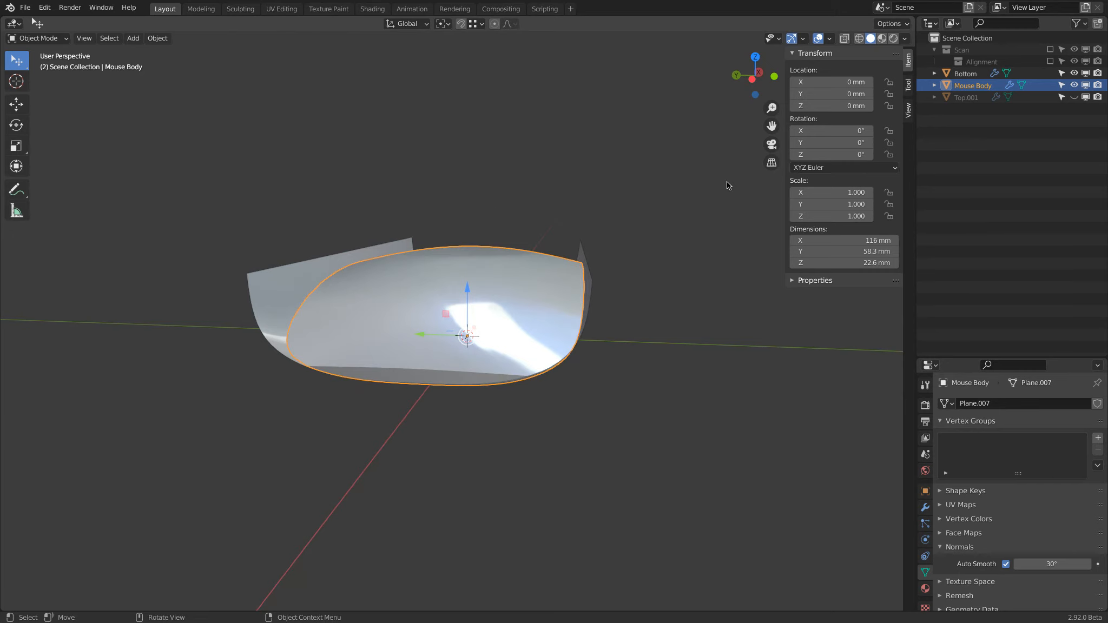
Step: Try scaling Mouse Body's mesh down to about 0.67 along Y in Edit Mode, making it narrower than the Bottom surface
{"action": "key", "text": "Tab"}
{"action": "middle_click_drag", "start_coordinate": [640, 280], "coordinate": [629, 286]}
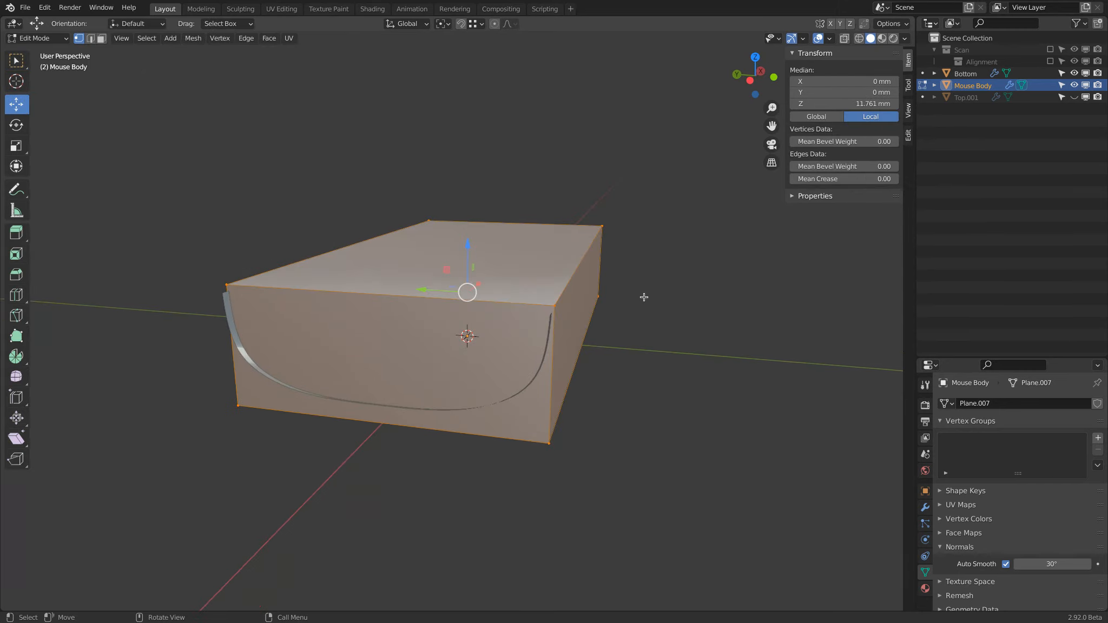
{"action": "key", "text": "r"}
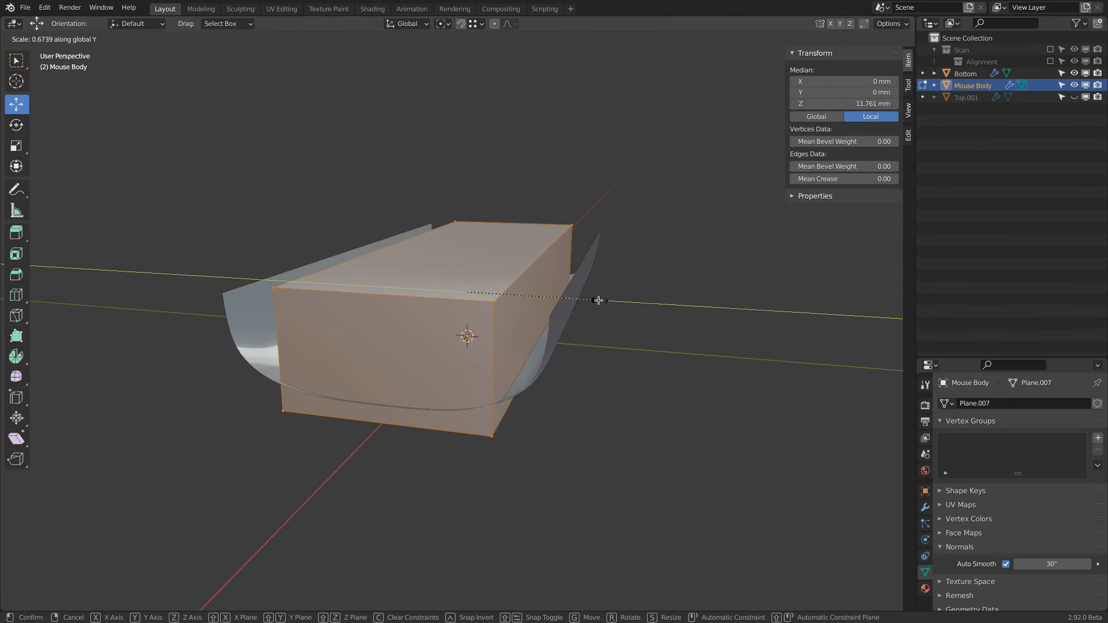
{"action": "left_click", "coordinate": [601, 306]}
{"action": "key", "text": "Tab"}
Step: Hide the Bottom surface and examine how the narrowed Mouse Body is cut along its sides
{"action": "middle_click_drag", "start_coordinate": [615, 311], "coordinate": [436, 294]}
{"action": "left_click", "coordinate": [545, 229]}
{"action": "key", "text": "h"}
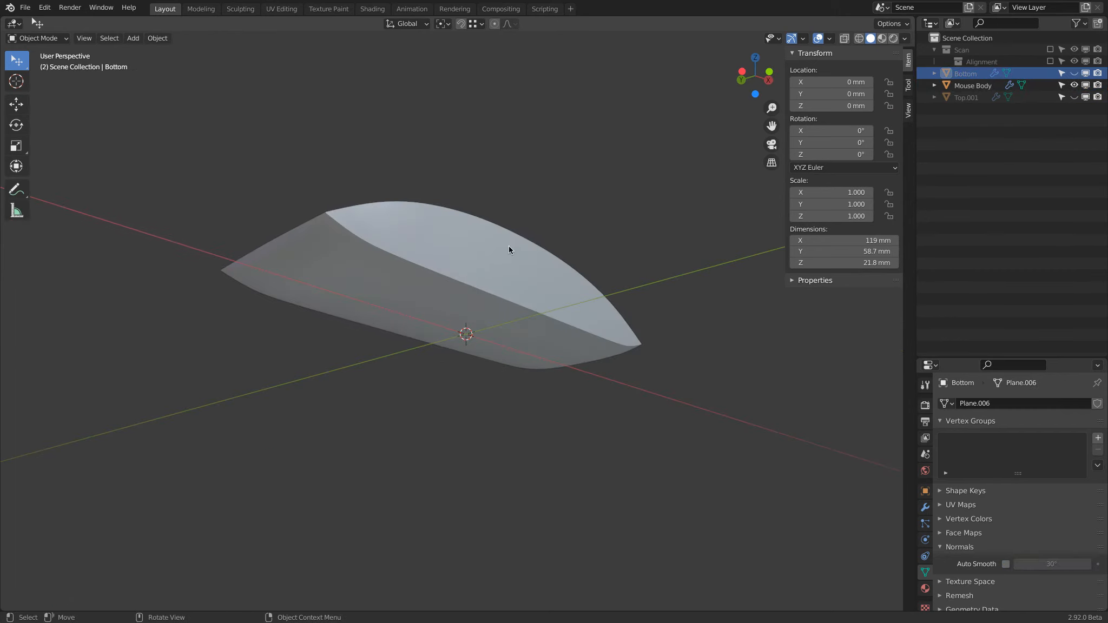
{"action": "middle_click_drag", "start_coordinate": [509, 241], "coordinate": [581, 255]}
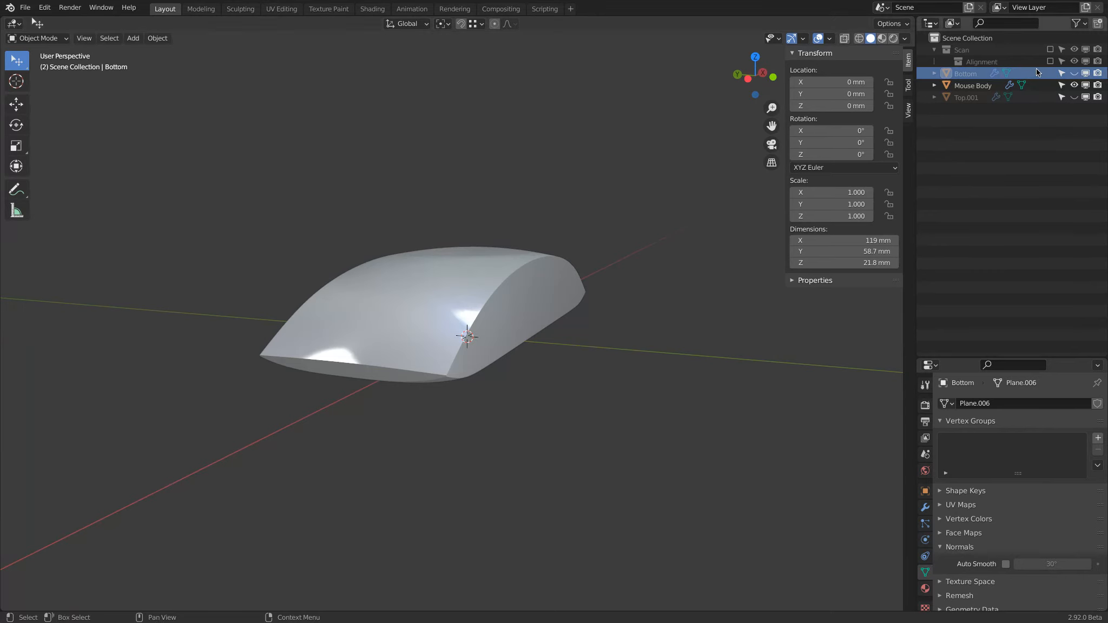
Step: Show the Bottom and Top.001 surfaces in the viewport again around Mouse Body
{"action": "left_click", "coordinate": [1074, 73]}
{"action": "middle_click_drag", "start_coordinate": [316, 292], "coordinate": [357, 287]}
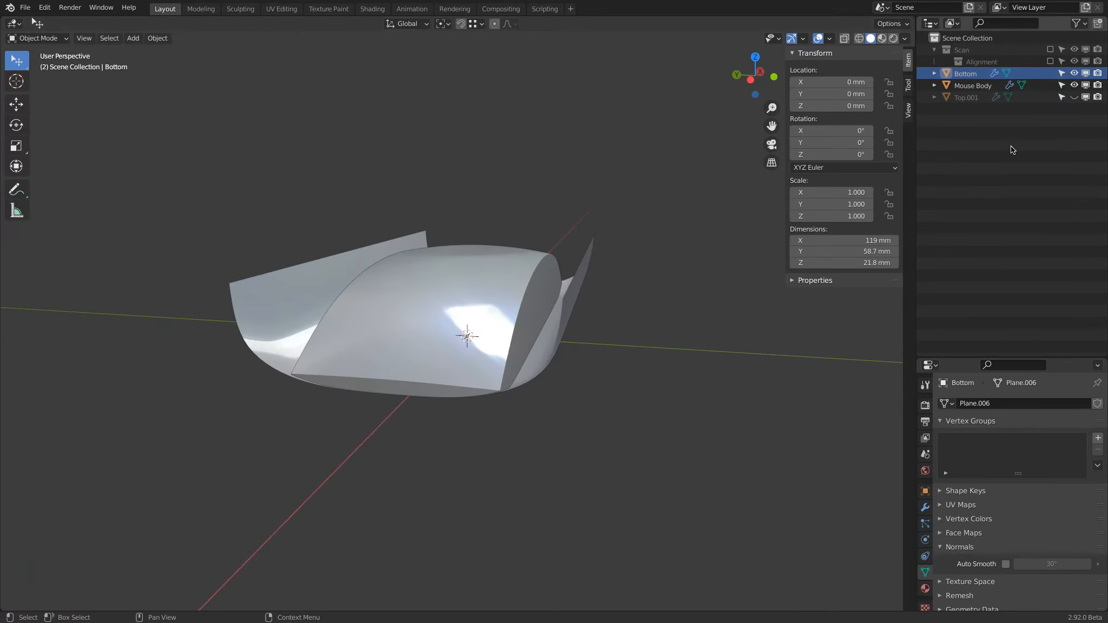
{"action": "left_click", "coordinate": [1074, 97]}
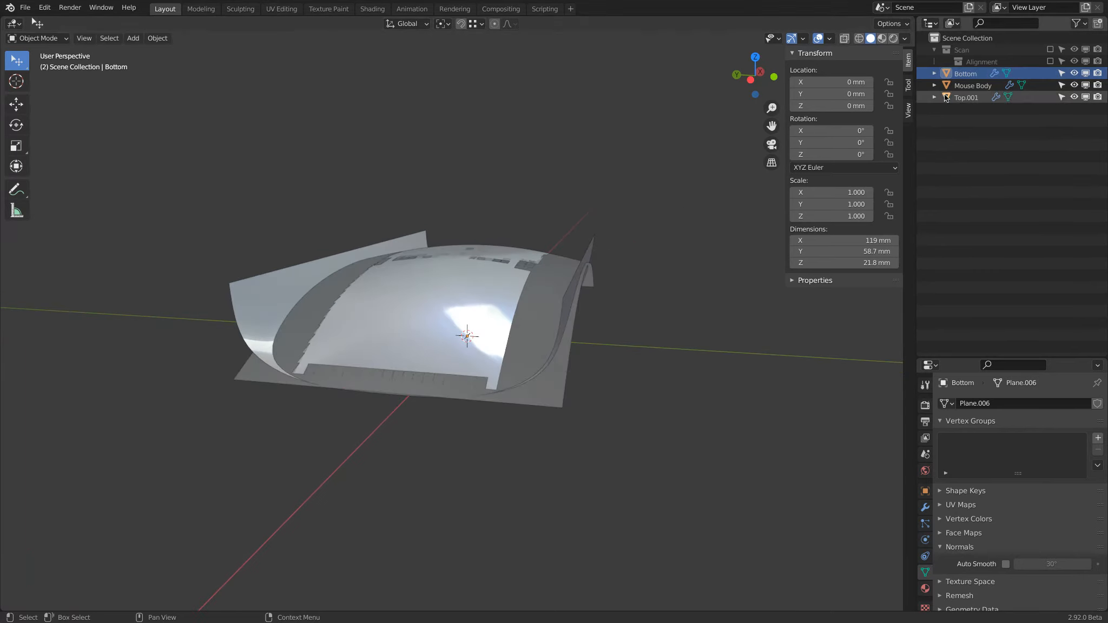
Step: Scale Mouse Body's mesh up along Y in Edit Mode until the block extends past the side edges of both cutting surfaces
{"action": "left_click", "coordinate": [972, 85]}
{"action": "key", "text": "Tab"}
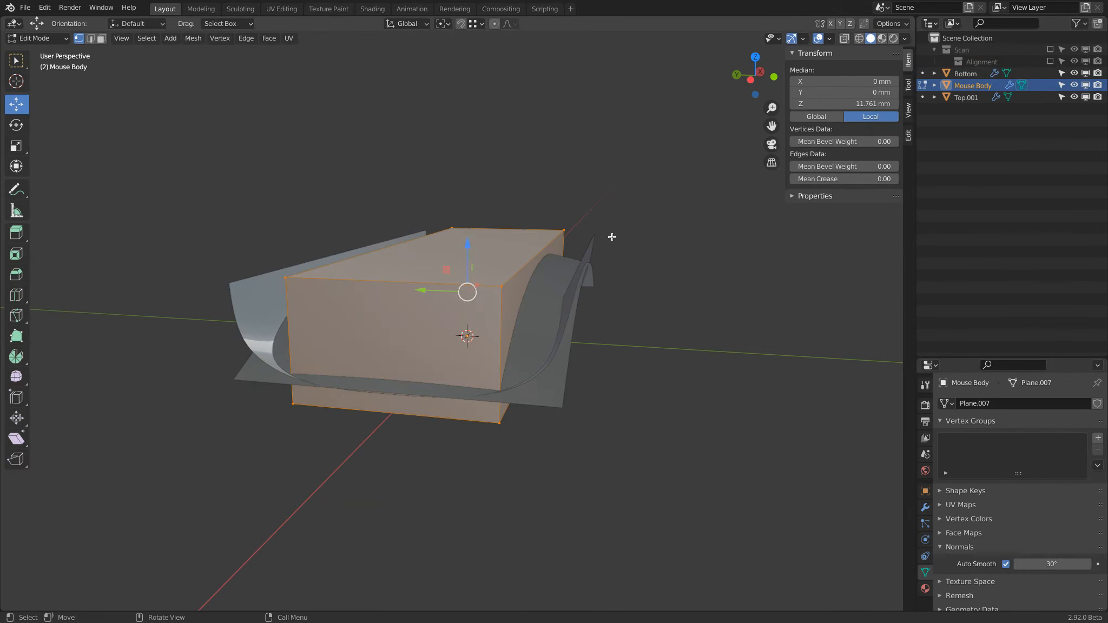
{"action": "key", "text": "s"}
{"action": "key", "text": "y"}
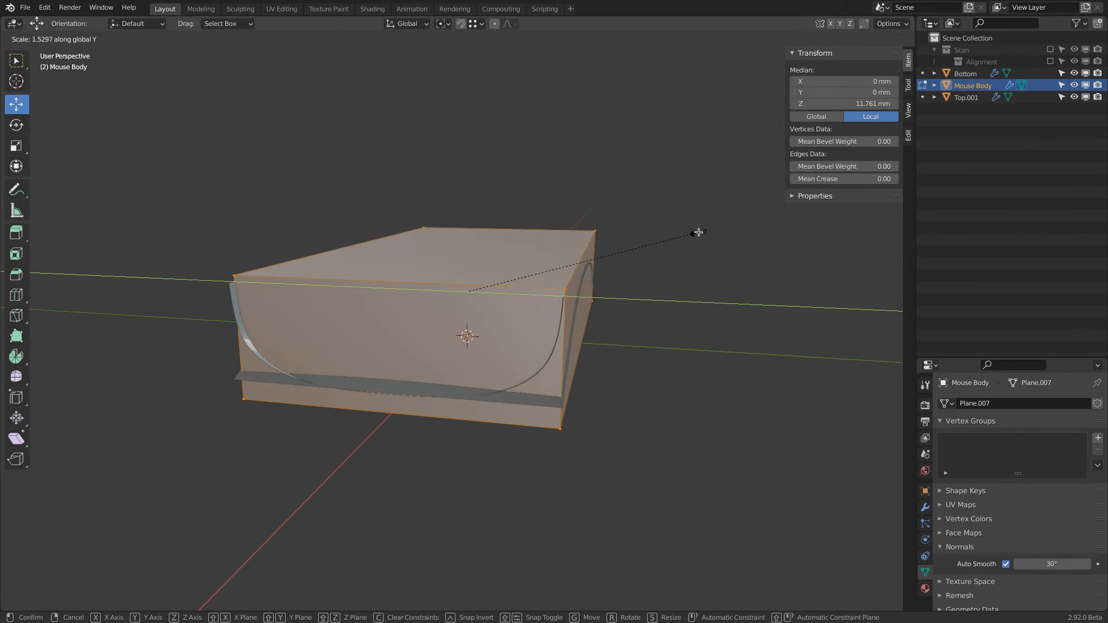
{"action": "left_click", "coordinate": [714, 229]}
{"action": "key", "text": "Tab"}
{"action": "middle_click_drag", "start_coordinate": [641, 255], "coordinate": [547, 254]}
Step: Hide both cutting surfaces to inspect the oversized Mouse Body's Boolean result, and show them again
{"action": "left_click", "coordinate": [1074, 97]}
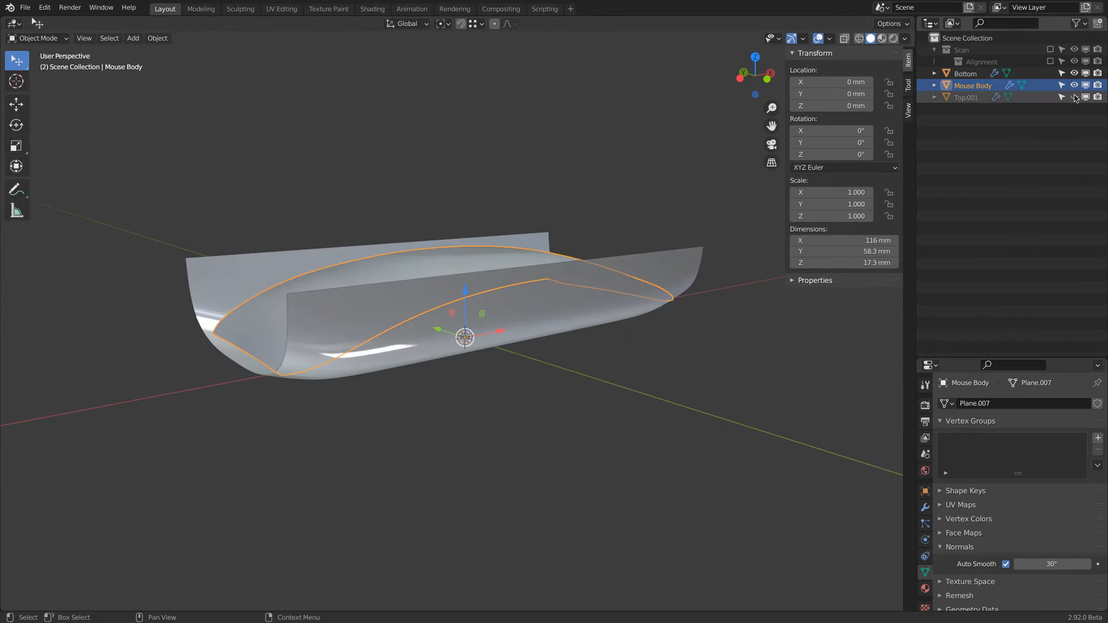
{"action": "left_click", "coordinate": [1073, 73]}
{"action": "middle_click_drag", "start_coordinate": [651, 188], "coordinate": [674, 184]}
{"action": "left_click", "coordinate": [1074, 97]}
{"action": "left_click", "coordinate": [1074, 73]}
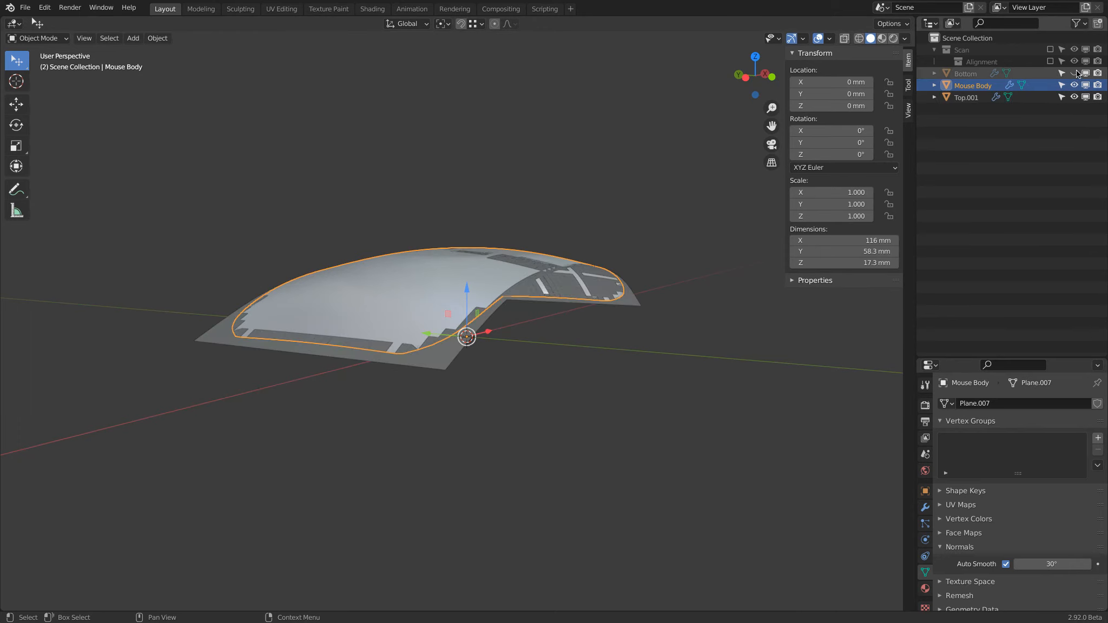
Step: Scale Mouse Body's mesh by 0.941 along Y in Edit Mode so its sides sit just inside the cutting surfaces' edges
{"action": "key", "text": "Tab"}
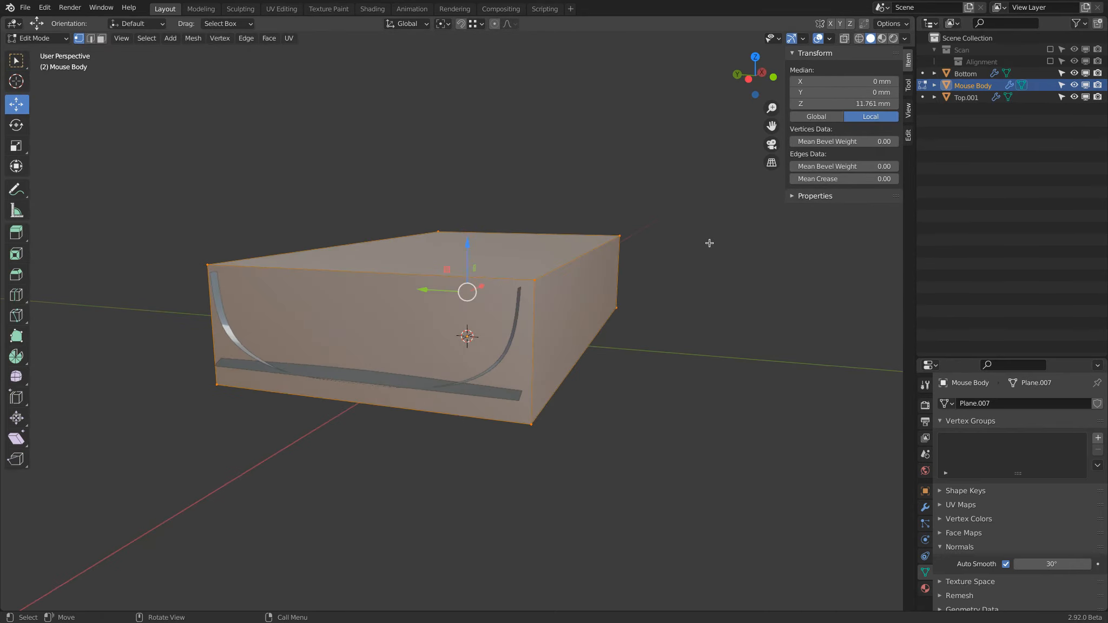
{"action": "key", "text": "s"}
{"action": "key", "text": "y"}
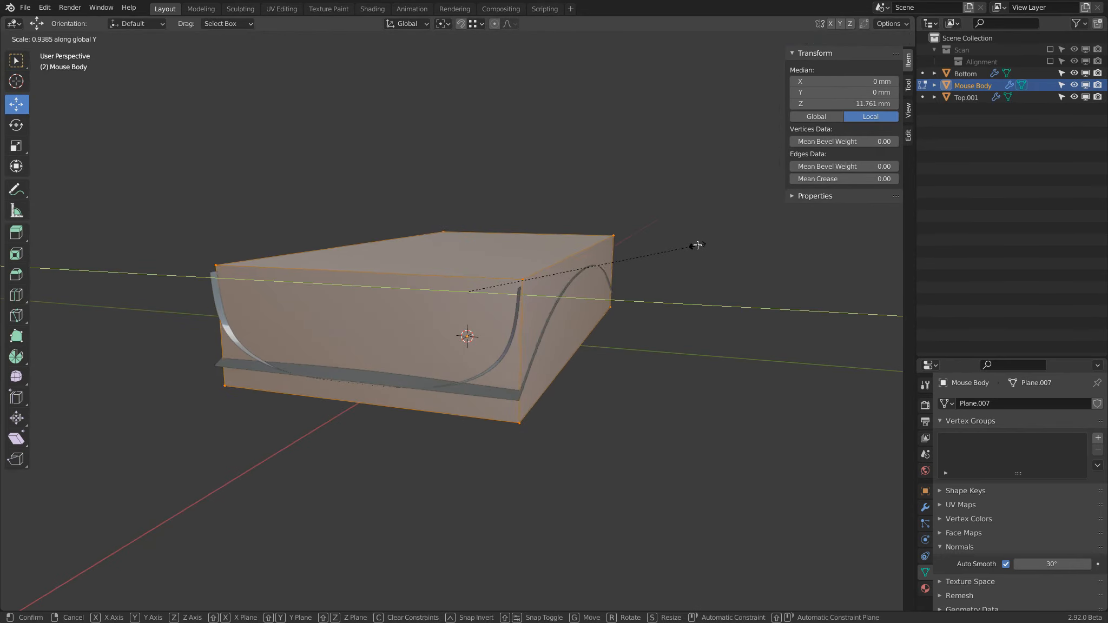
{"action": "left_click", "coordinate": [698, 245]}
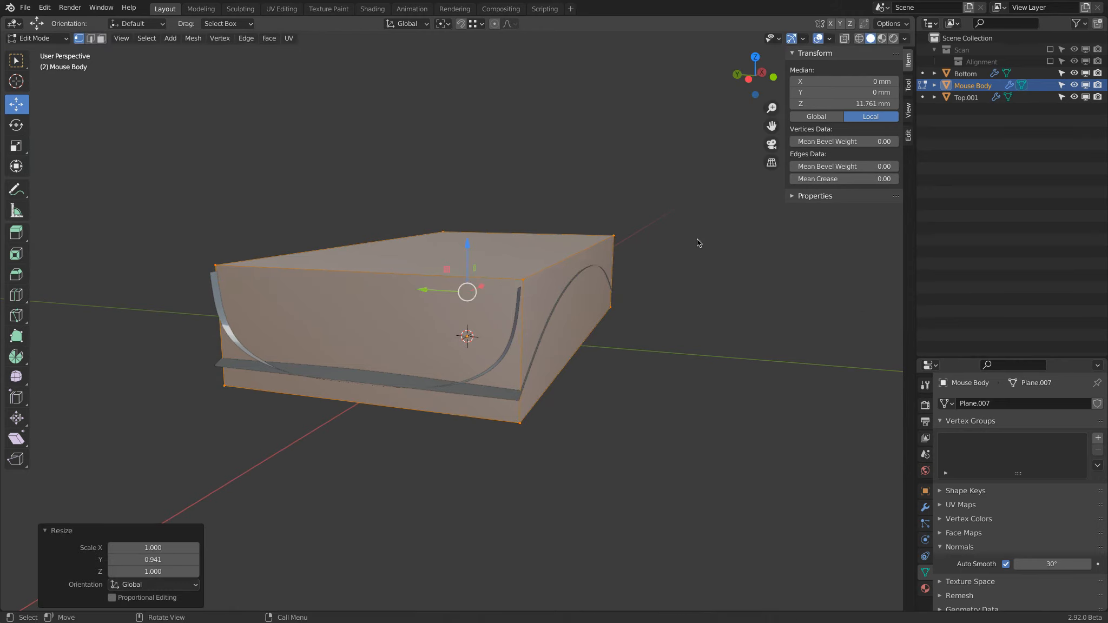
{"action": "key", "text": "Tab"}
Step: Hide the Top.001 and Bottom surfaces in the viewport, leaving only the cut Mouse Body
{"action": "left_click", "coordinate": [1073, 96]}
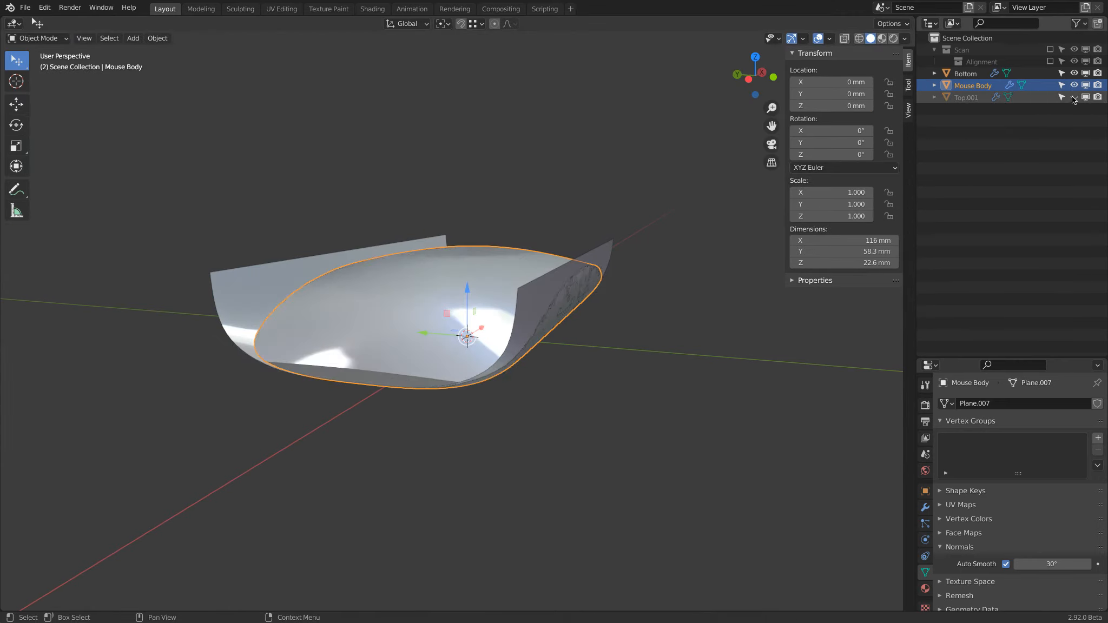
{"action": "left_click", "coordinate": [1074, 73]}
{"action": "middle_click_drag", "start_coordinate": [596, 334], "coordinate": [224, 302]}
Step: Examine Mouse Body's silhouette in the front, right and top orthographic views, finishing in the front view
{"action": "key", "text": "KP_1"}
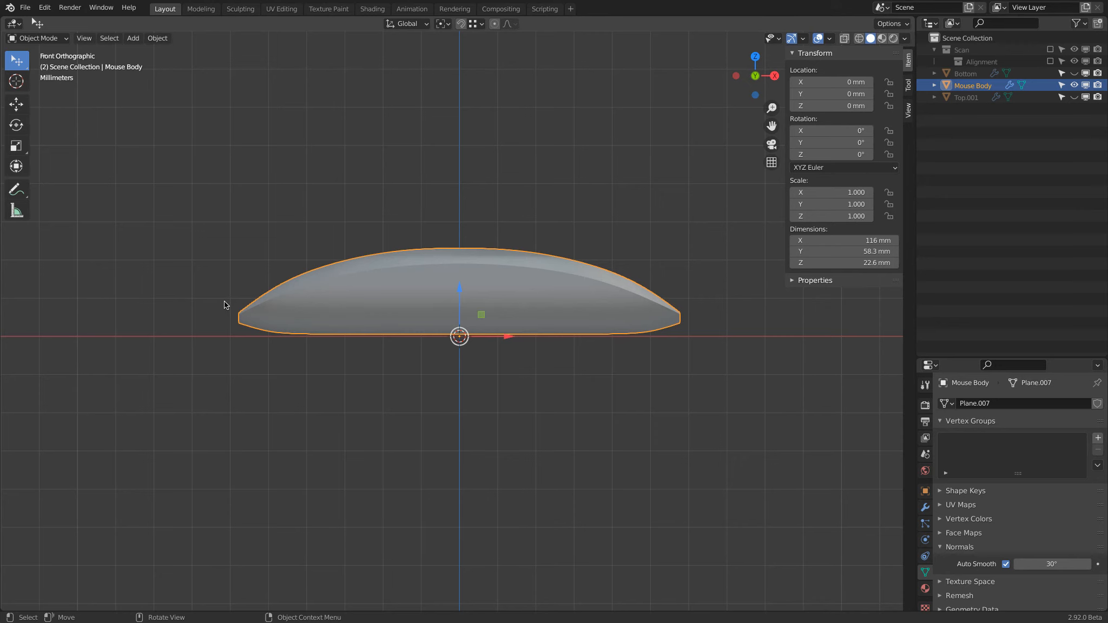
{"action": "key", "text": "KP_3"}
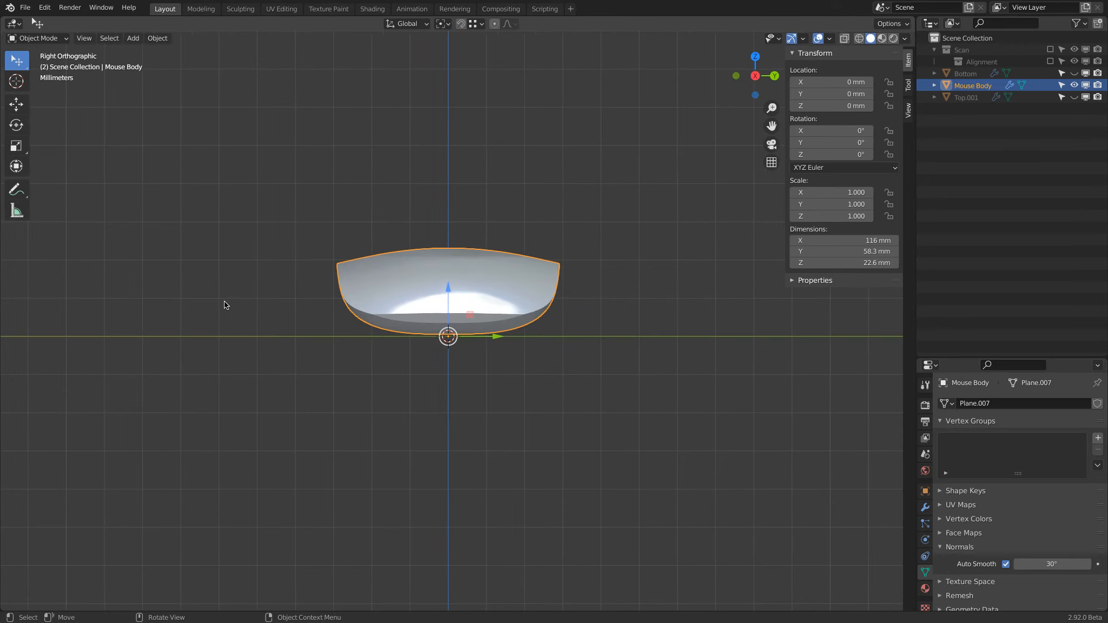
{"action": "key", "text": "KP_7"}
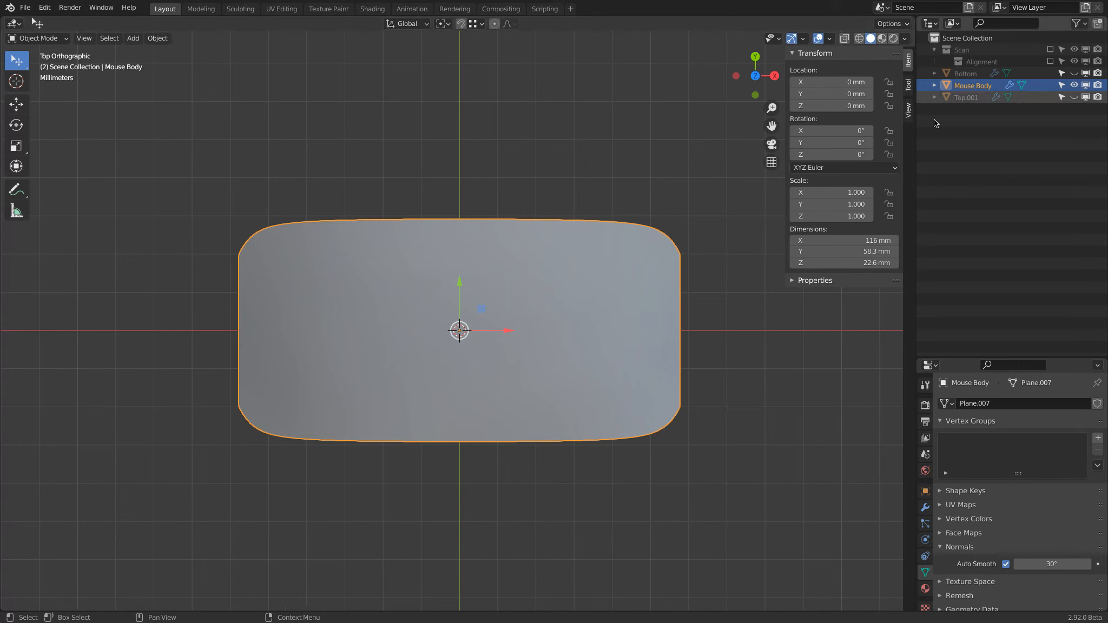
{"action": "key", "text": "KP_1"}
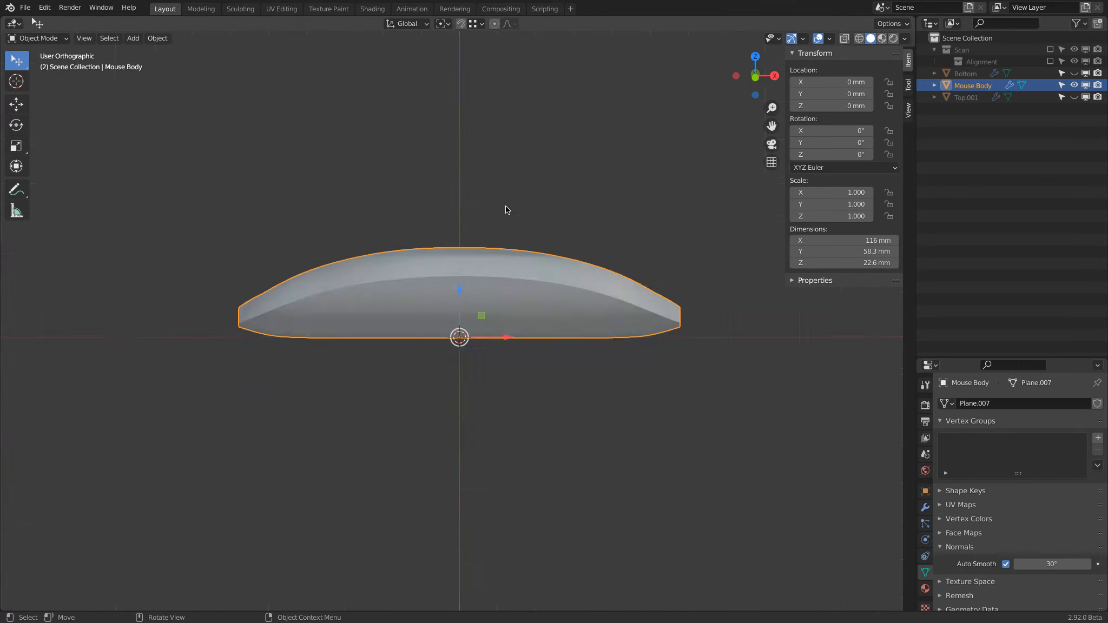
{"action": "key", "text": "KP_3"}
{"action": "key", "text": "KP_1"}
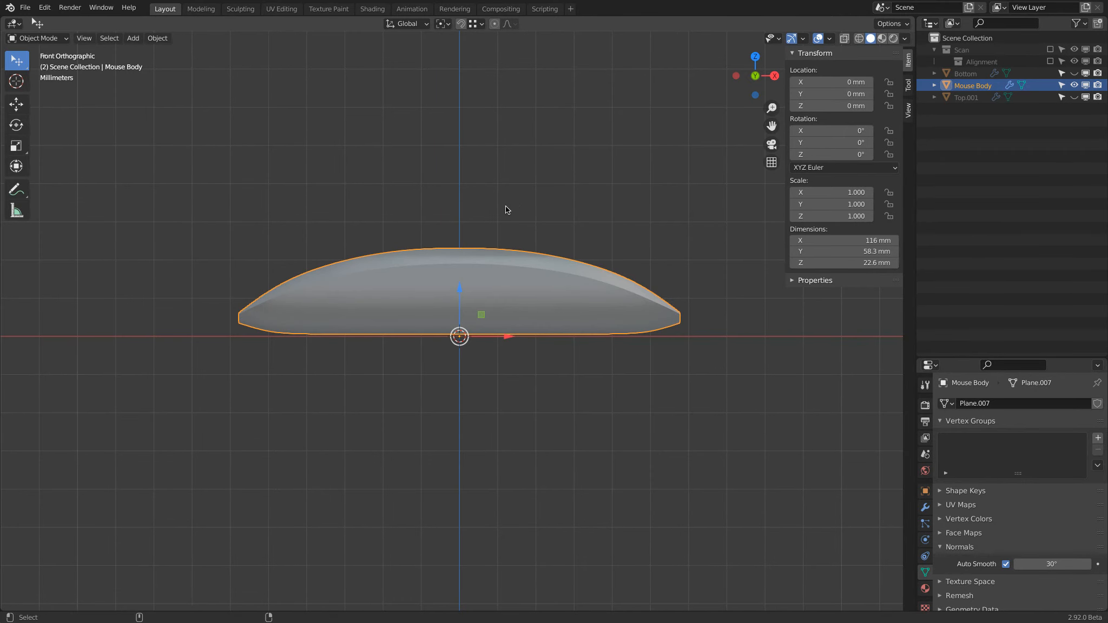